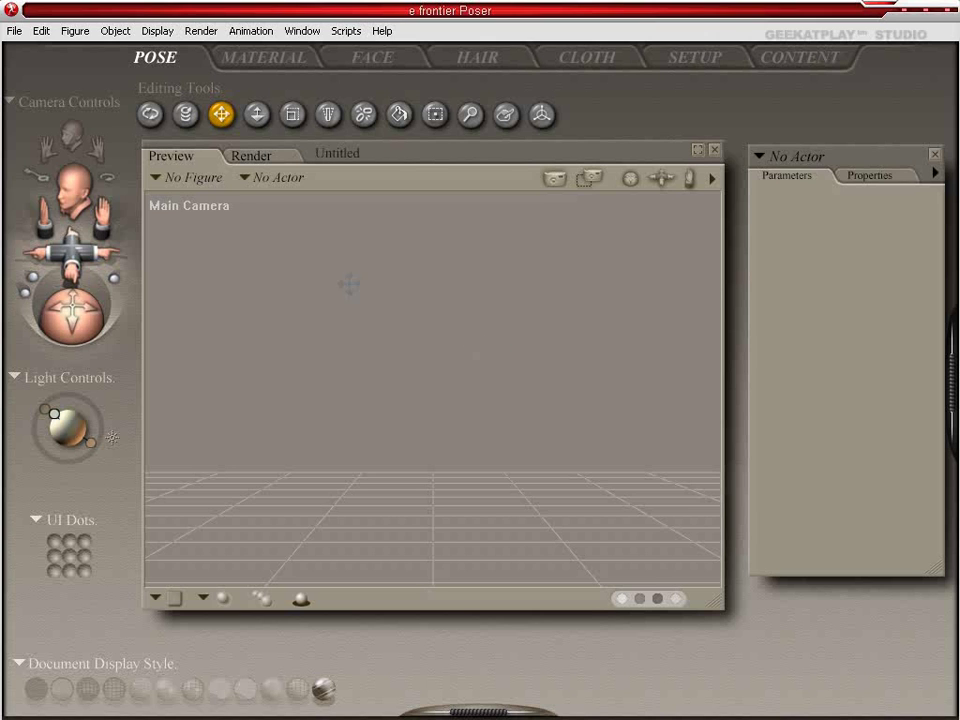
- Start a Wavefront OBJ import with every import option off, including Centered, Place on floor, Percent of standard figure size and Offset
click(15, 31)
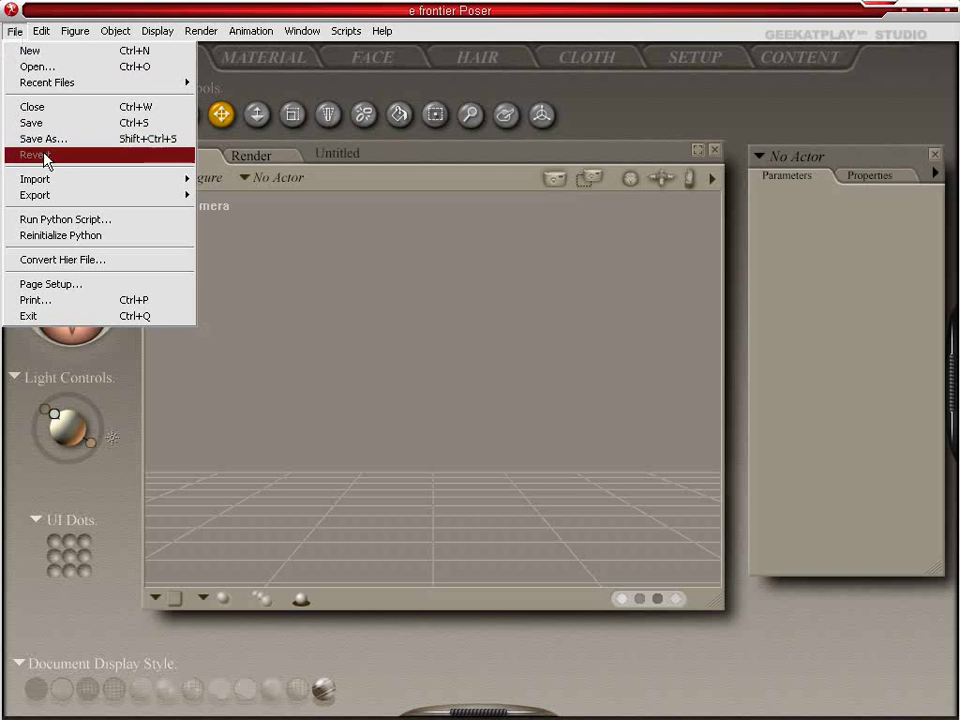
mouse_move(58, 182)
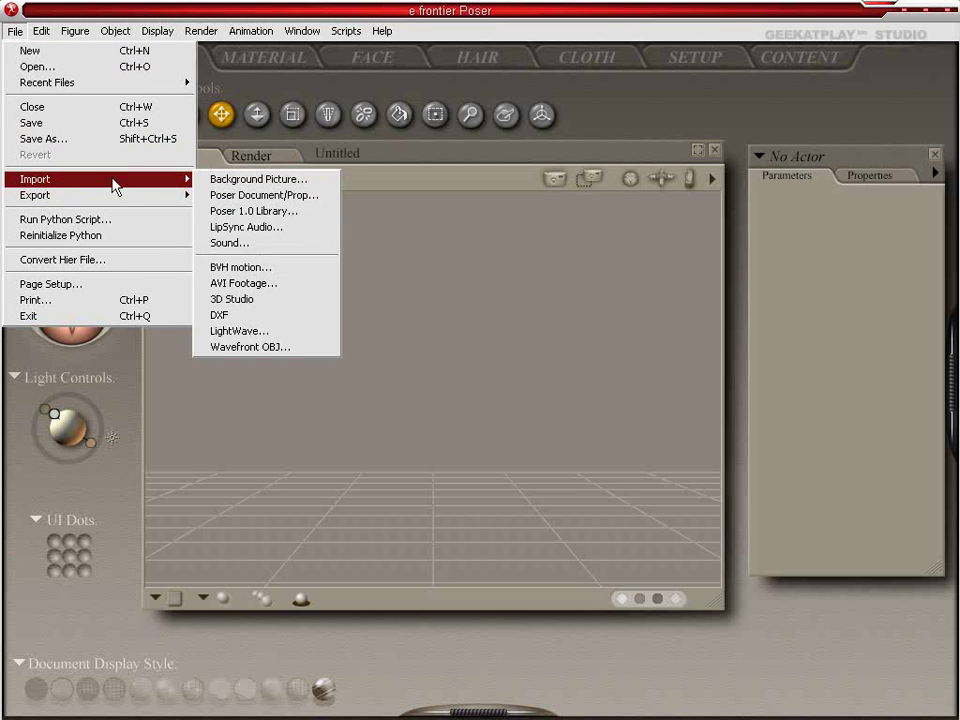
click(279, 348)
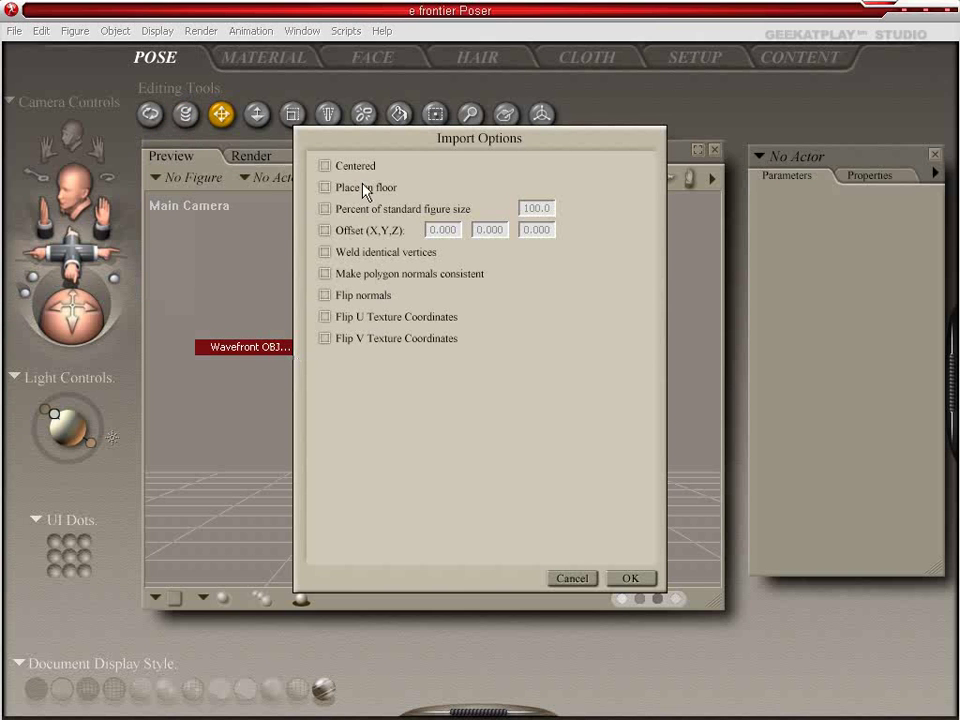
click(325, 166)
click(325, 187)
click(325, 209)
click(325, 230)
click(325, 230)
click(325, 166)
click(325, 187)
click(325, 209)
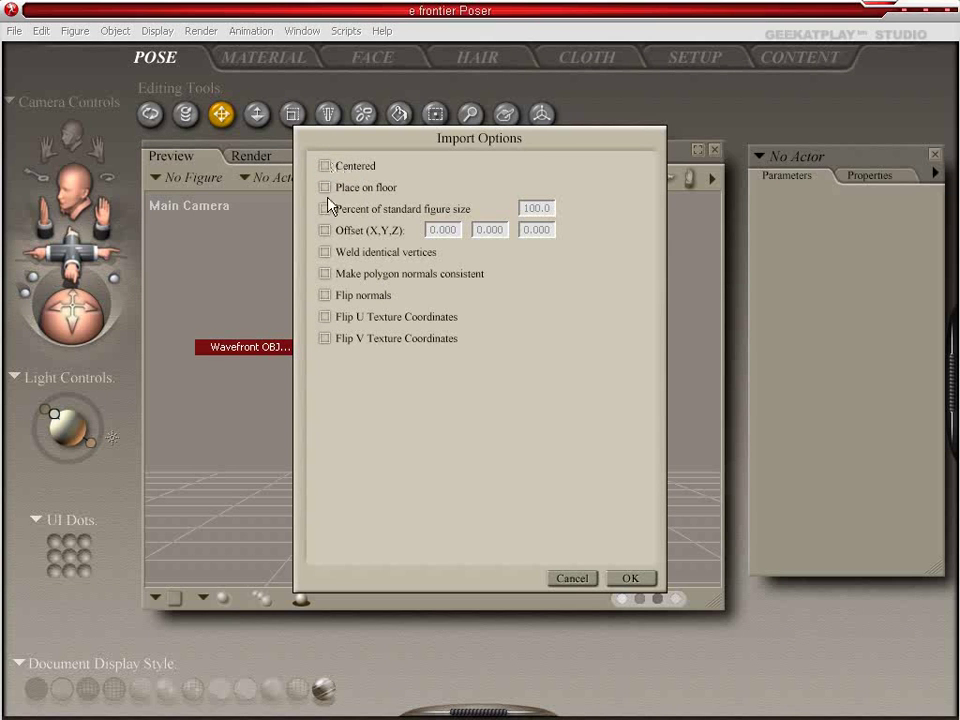
click(638, 581)
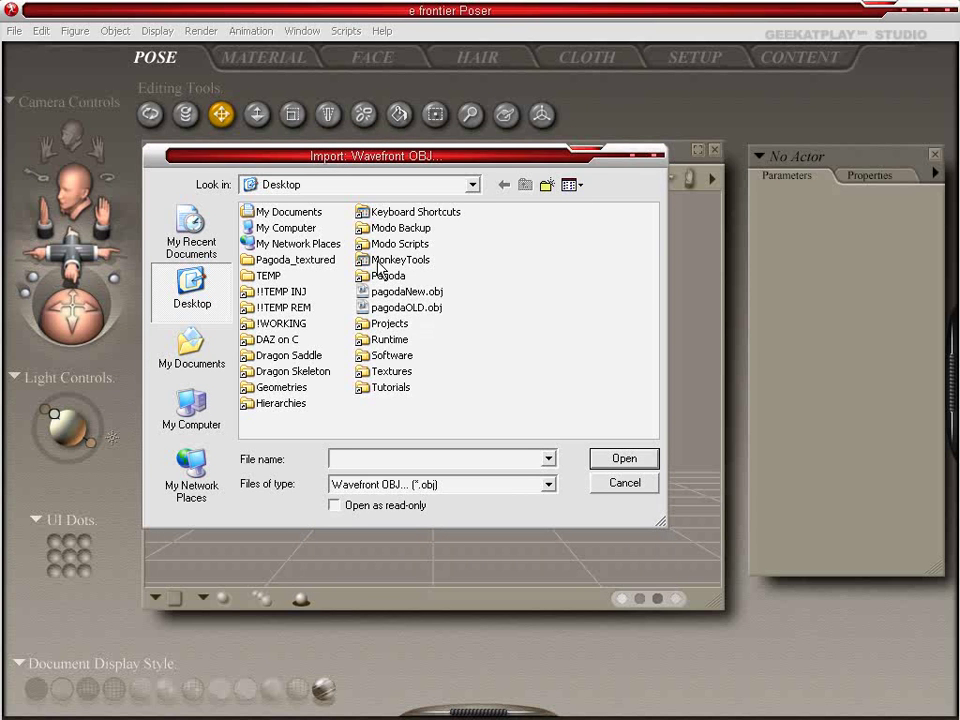
- In the Geometries\GeekAtPlay\AsianPack folder, rename pagodaNew.obj to pagoda.obj and import it
double_click(282, 388)
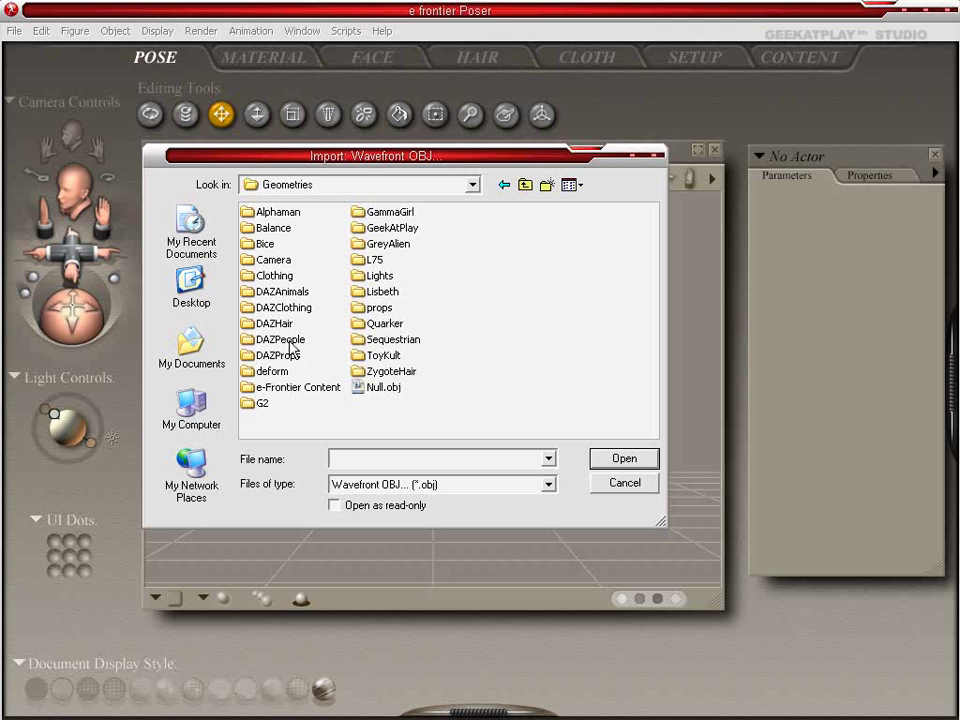
double_click(392, 230)
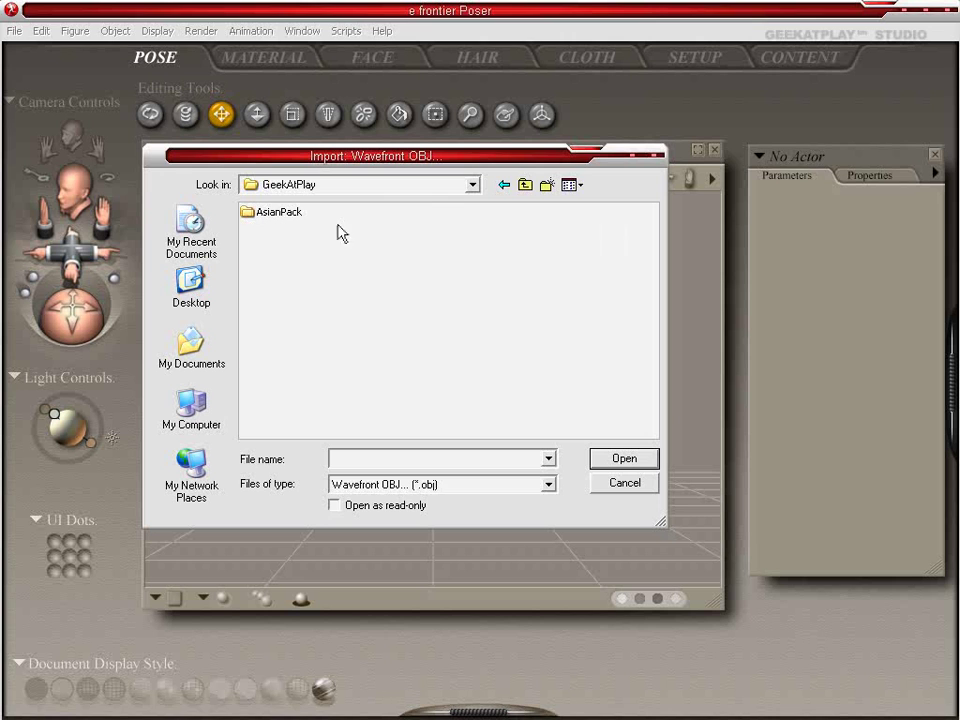
double_click(278, 214)
click(296, 221)
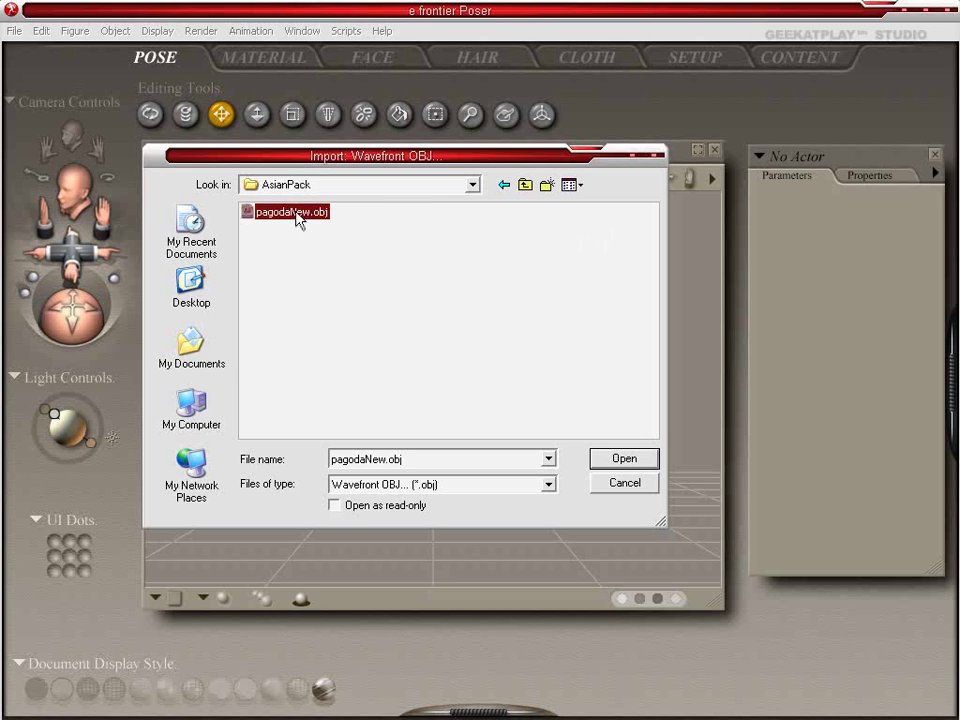
click(296, 221)
key(Delete)
key(Delete)
key(Delete)
key(Return)
double_click(283, 220)
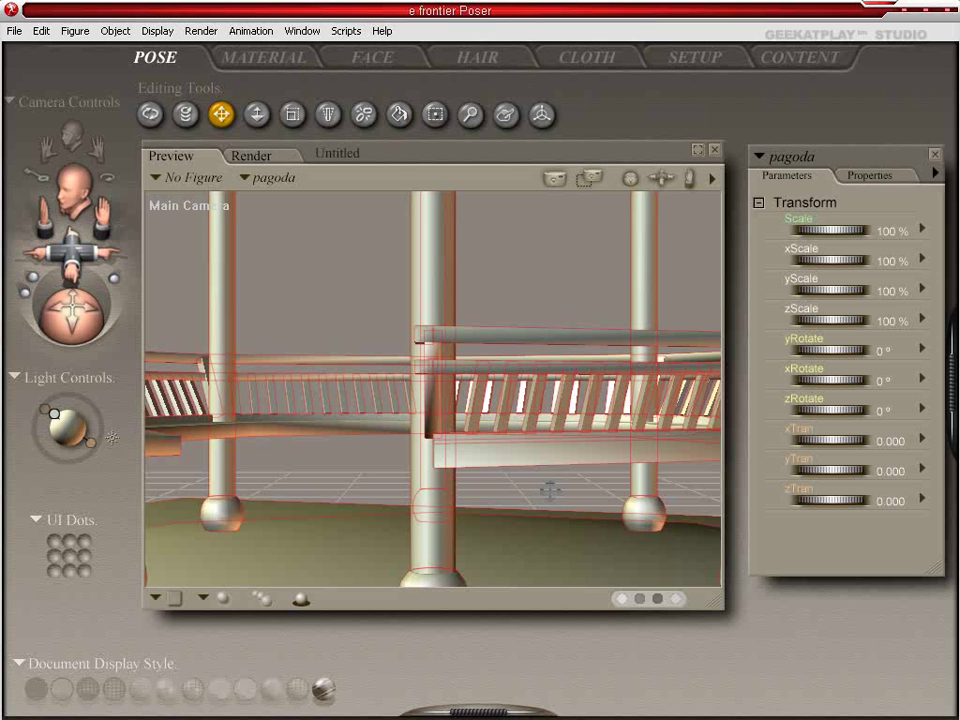
- Switch to the Material room's simple view and pick the pagoda's RoofTiles material from the model
key(ctrl+l)
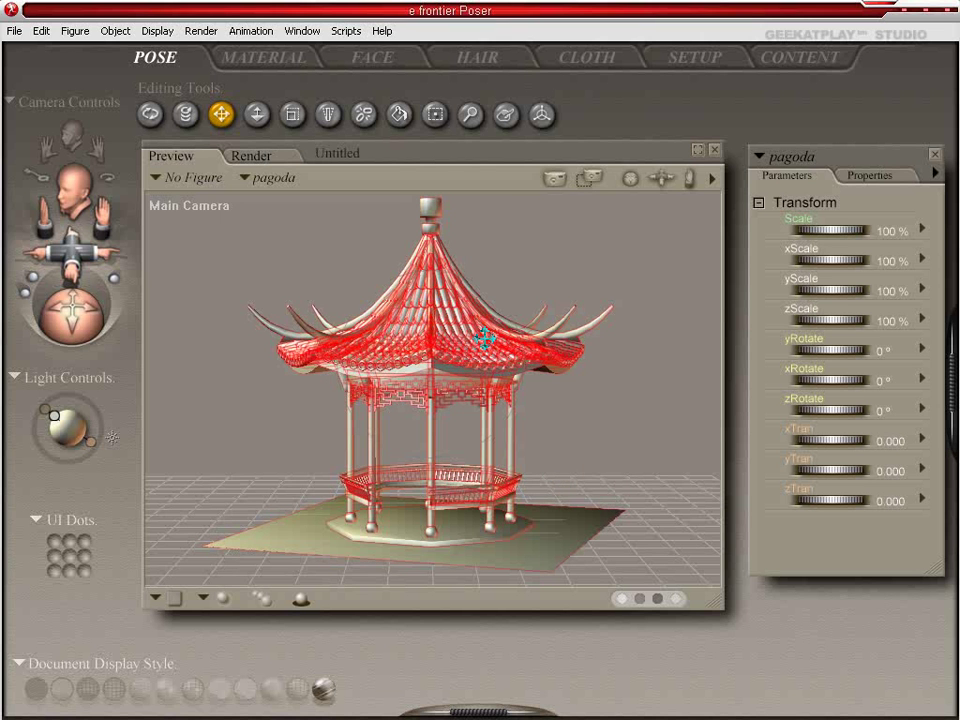
click(274, 57)
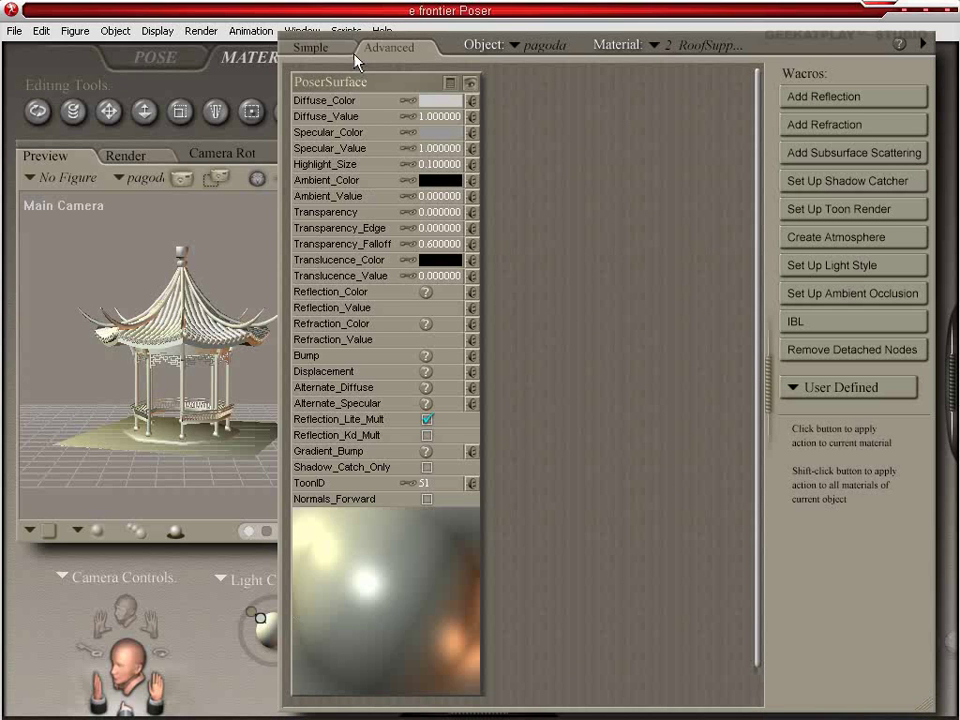
click(310, 47)
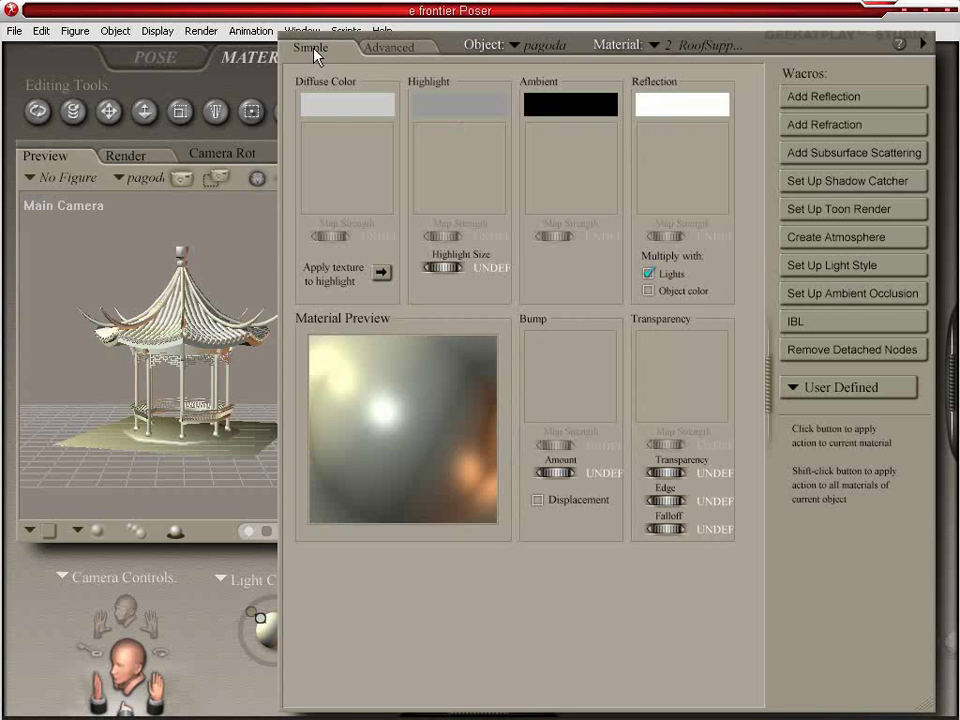
click(198, 314)
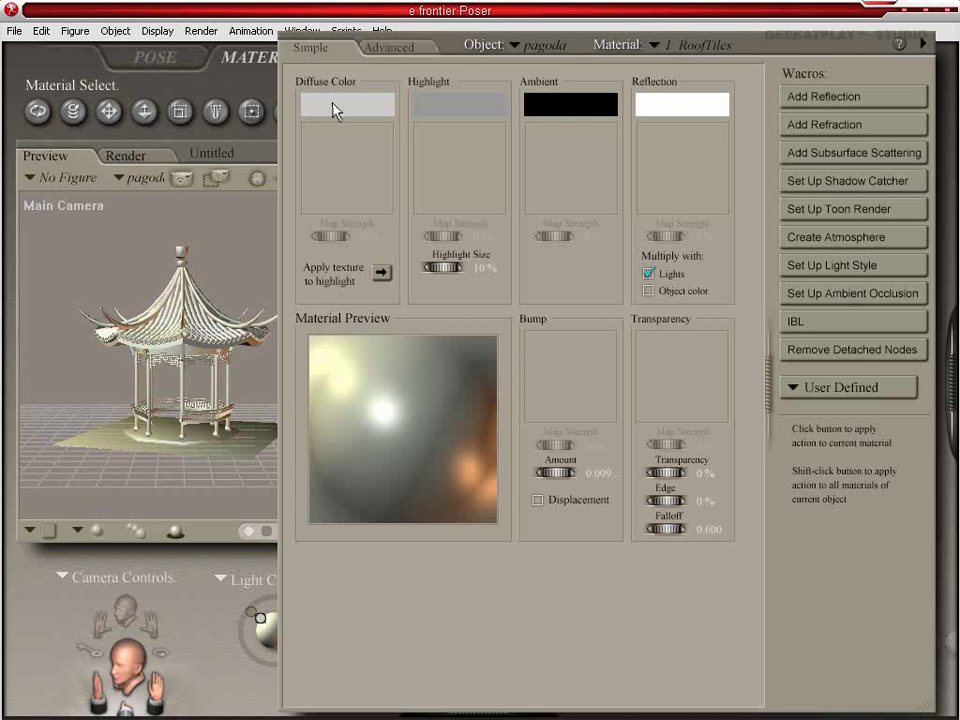
- Assign 1_pagodaD.jpg from the GeekAtPlay AsianPack textures folder as the RoofTiles diffuse texture
click(350, 195)
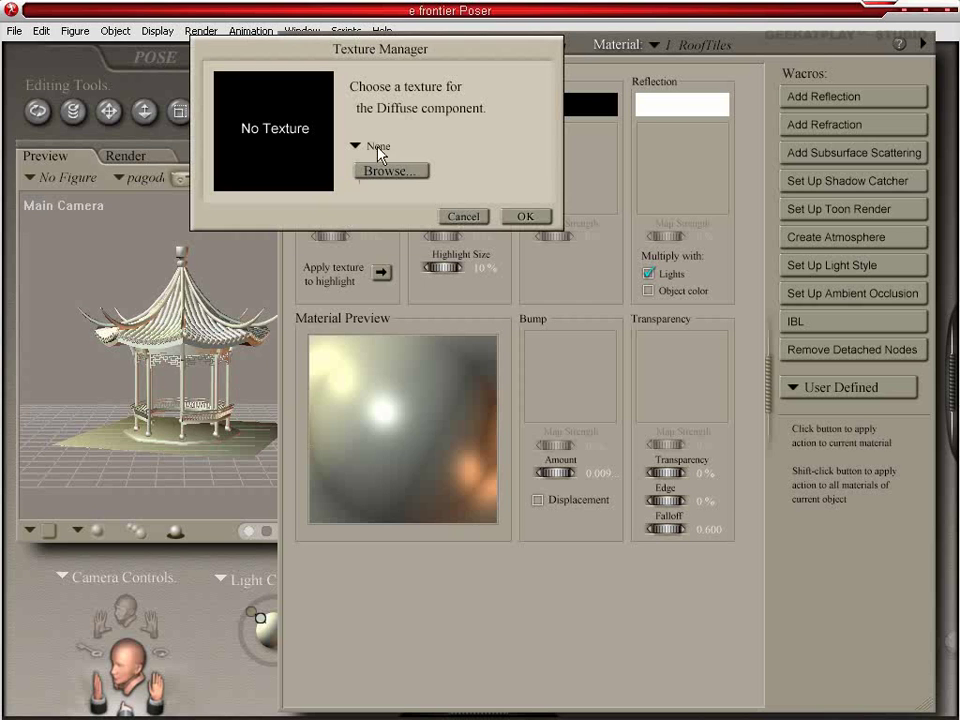
click(380, 171)
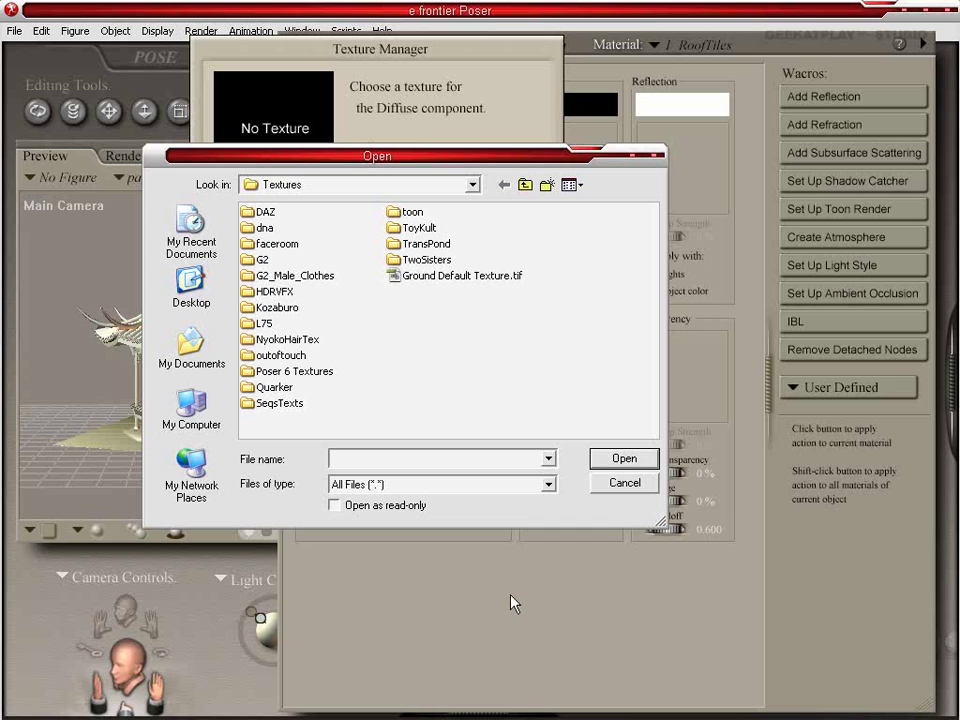
key(Escape)
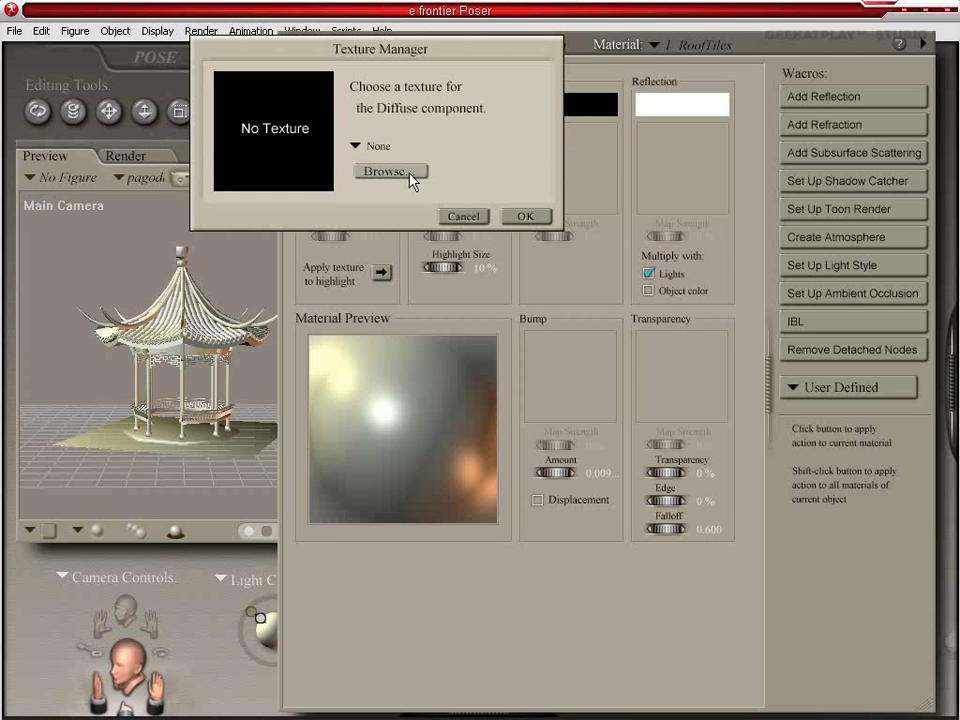
click(412, 174)
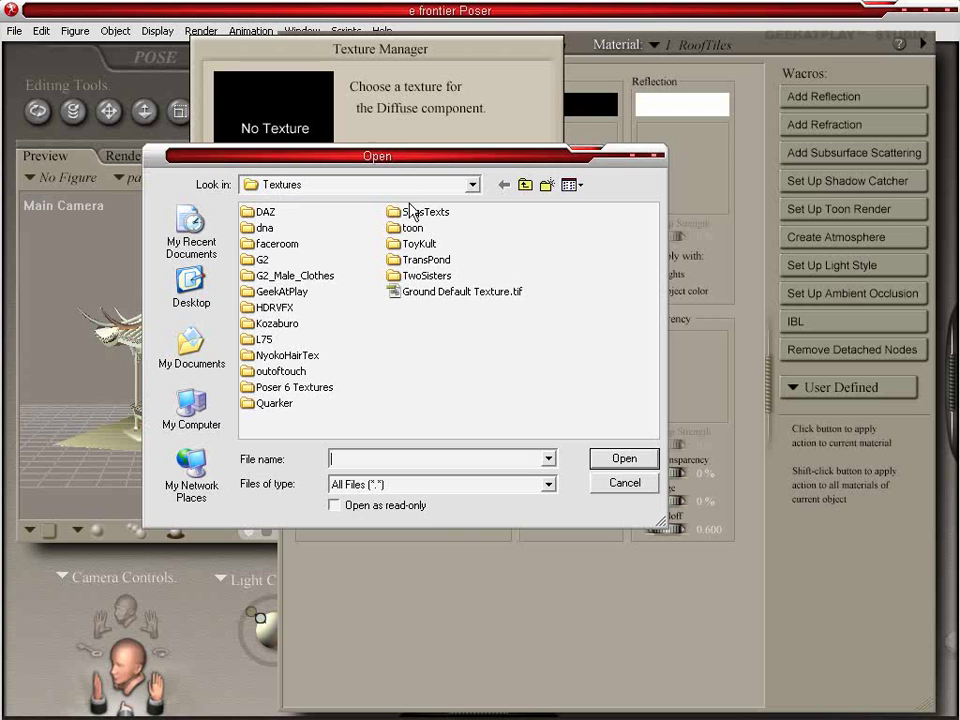
double_click(296, 292)
click(285, 213)
double_click(285, 213)
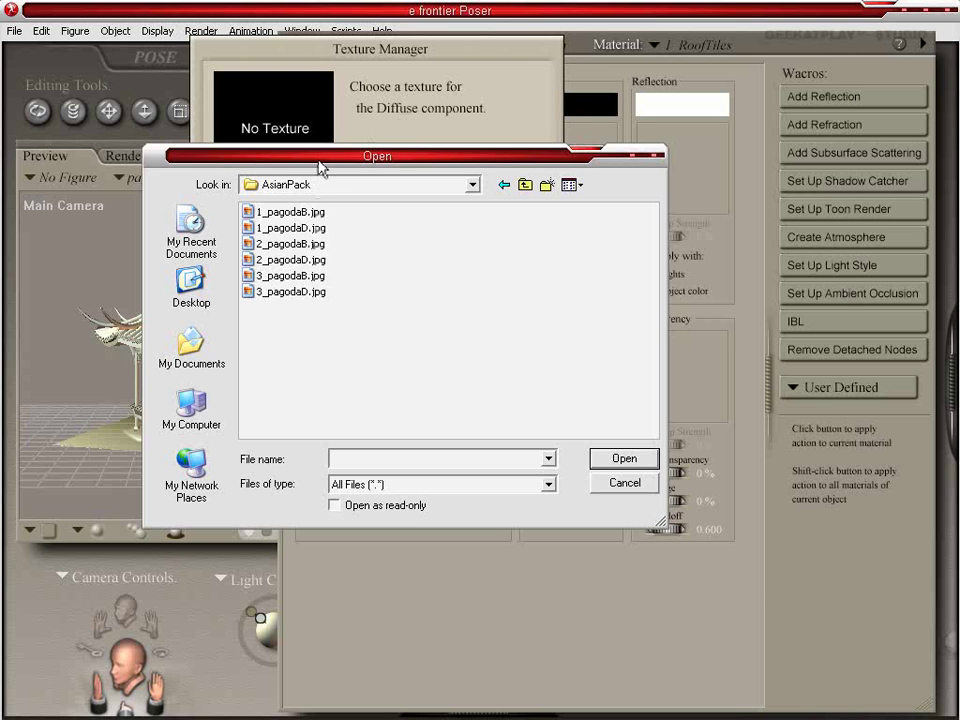
drag(319, 160, 541, 310)
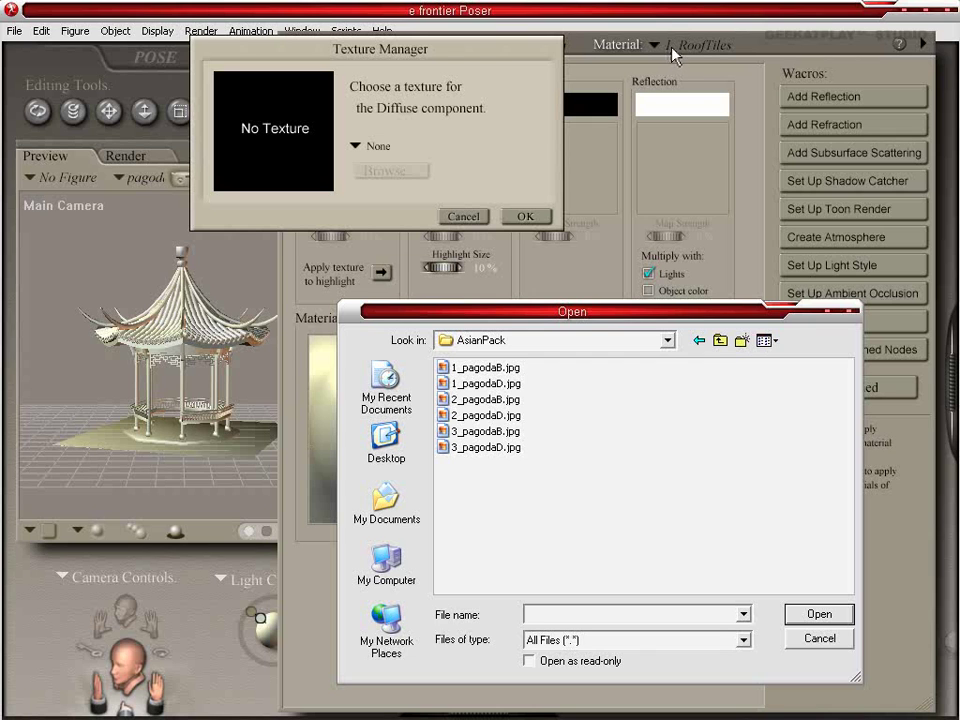
double_click(488, 385)
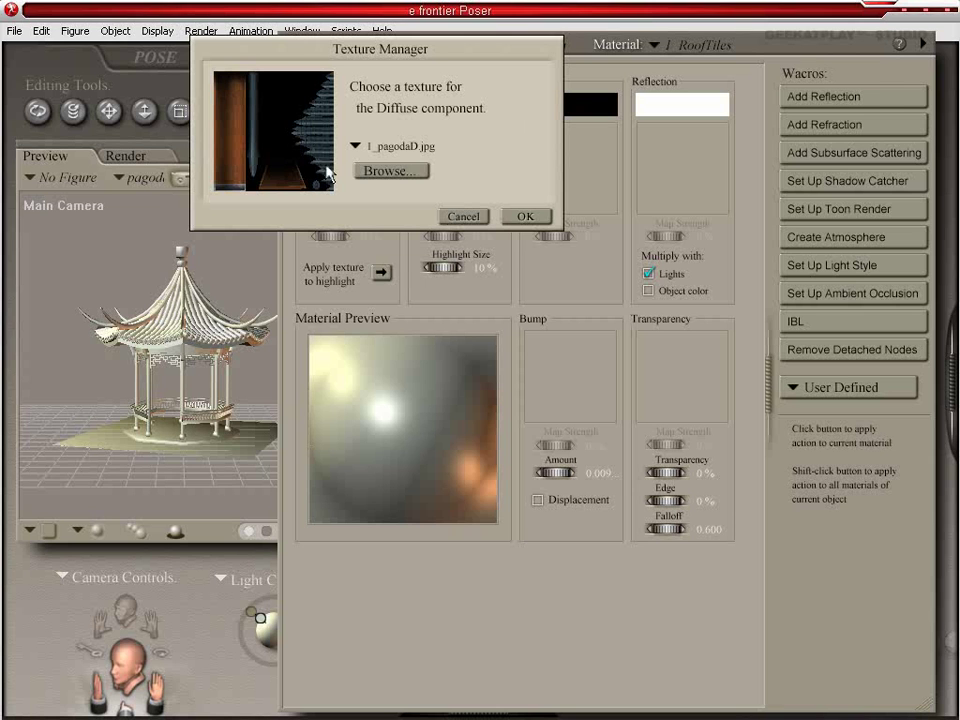
click(525, 217)
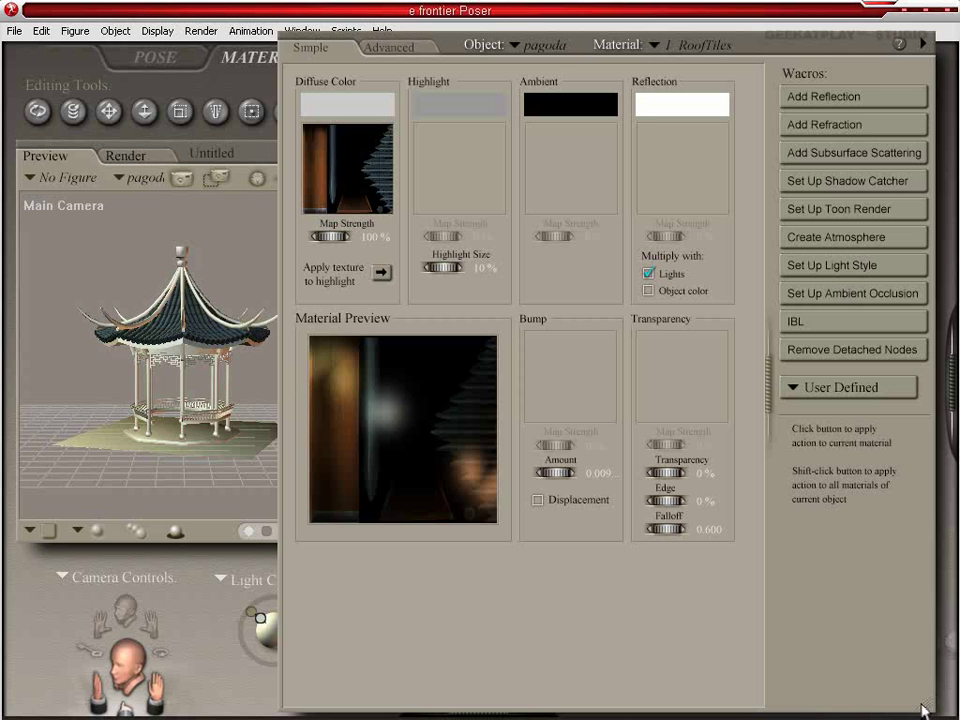
- Narrow the material editor window and move it so more of the pagoda preview is uncovered
drag(903, 712, 870, 712)
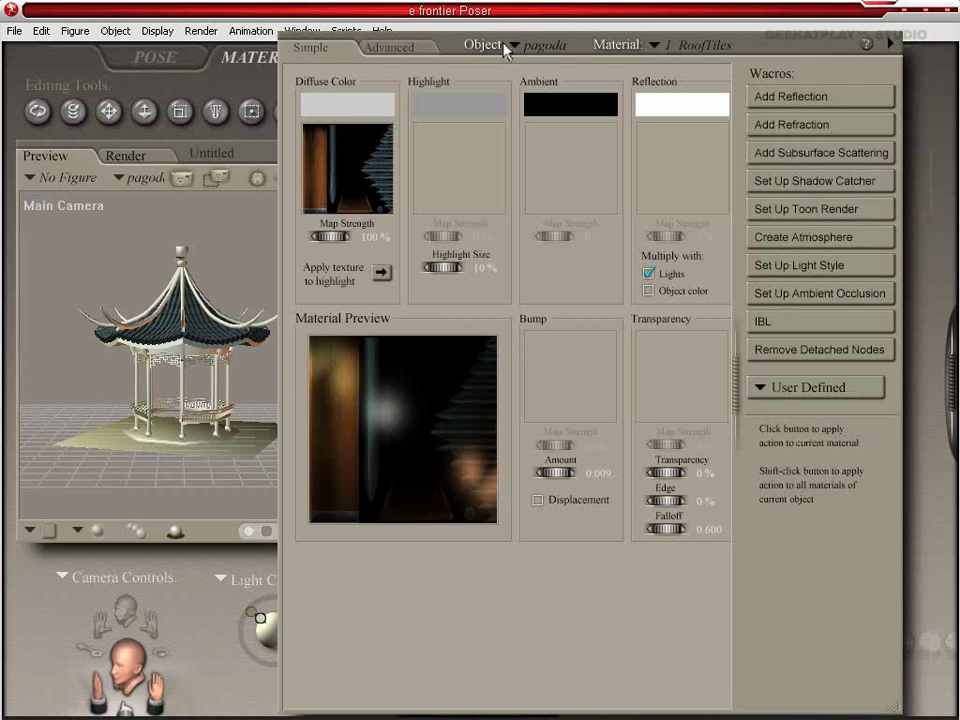
drag(505, 50, 510, 47)
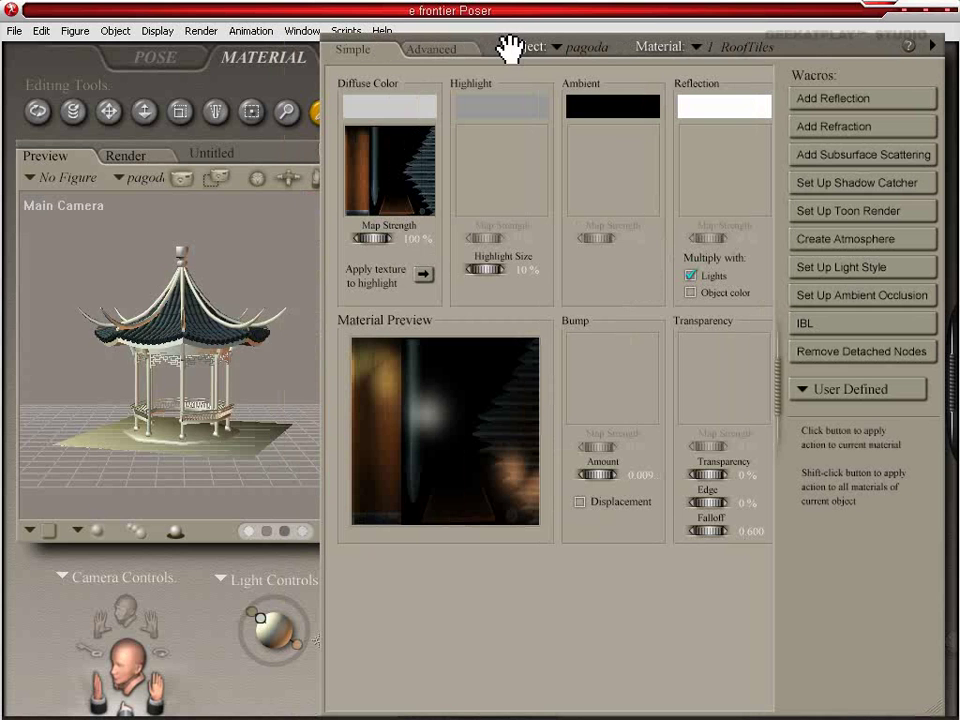
- Examine the pagoda's textured roof tiles in the Pose room, up close and from several angles
click(160, 58)
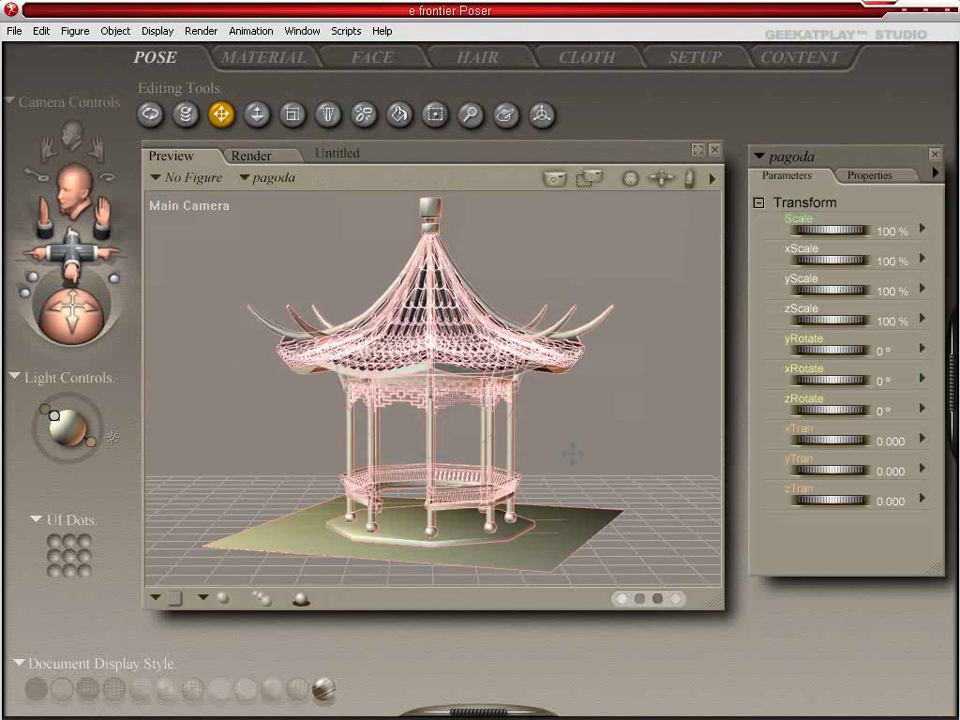
drag(480, 358, 480, 375)
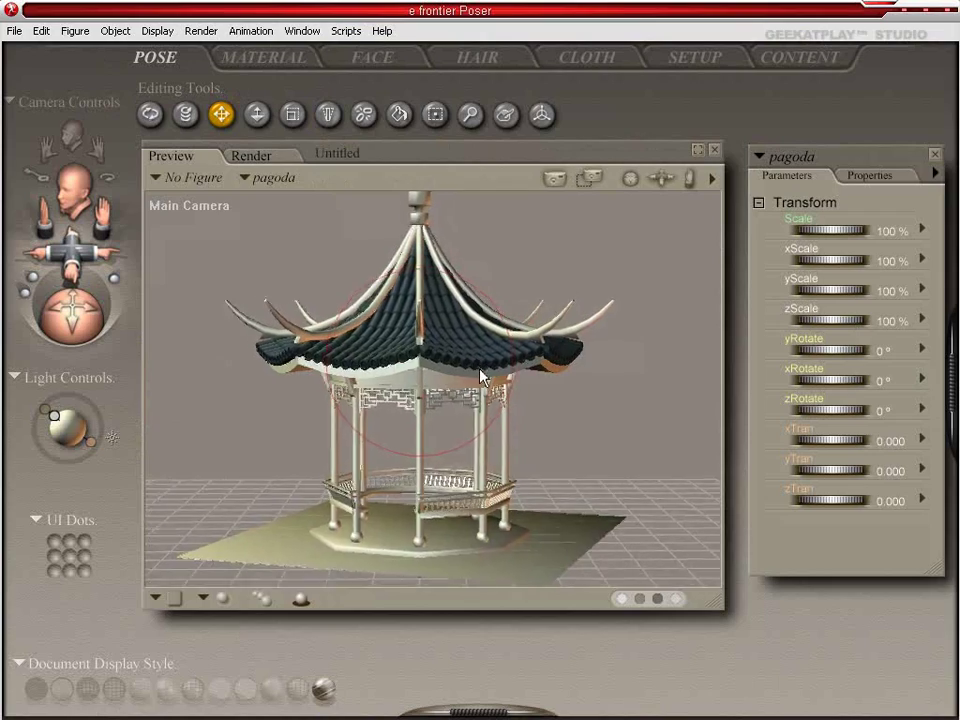
scroll(480, 390, up, 10)
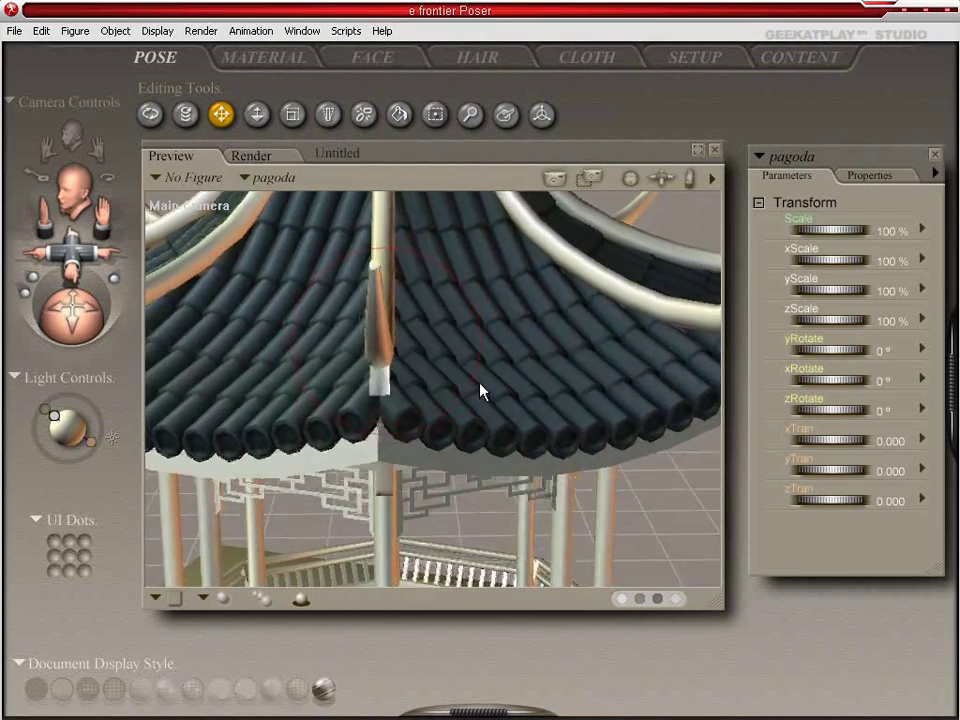
scroll(480, 390, up, 10)
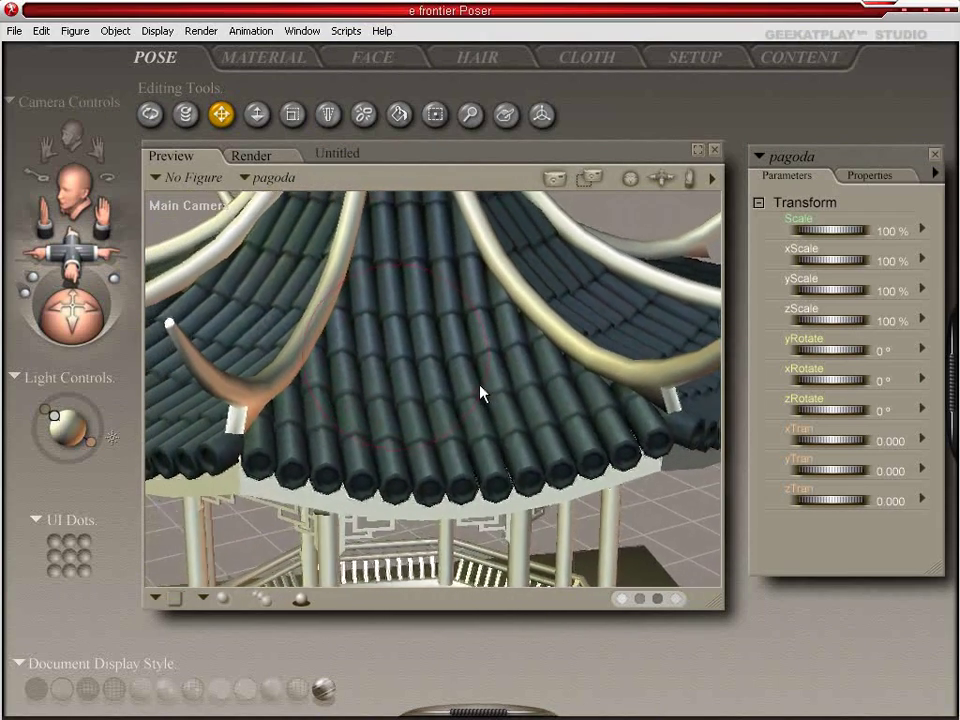
scroll(480, 393, up, 10)
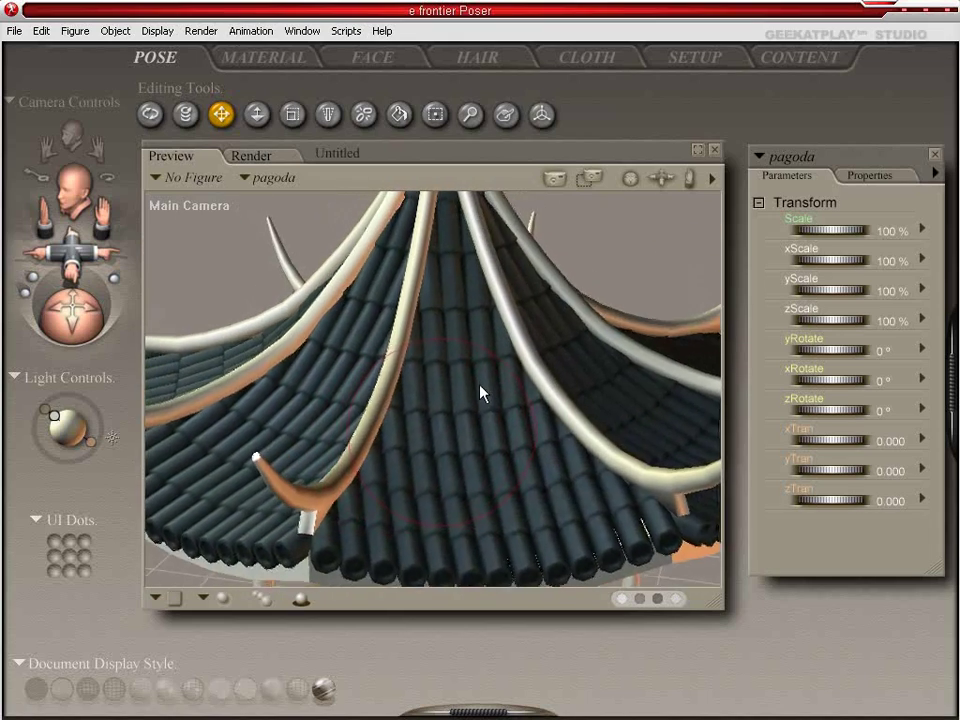
scroll(480, 393, down, 10)
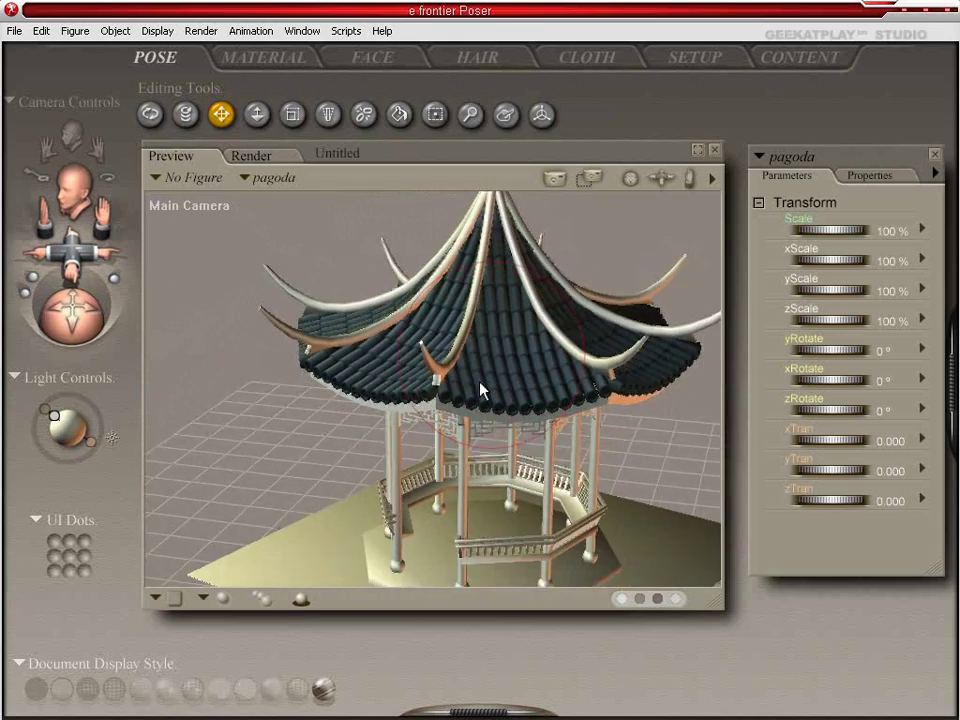
scroll(480, 390, down, 3)
- Return to the Material room and choose 1_pagodaB.jpg as the bump texture for the RoofTiles material
click(265, 58)
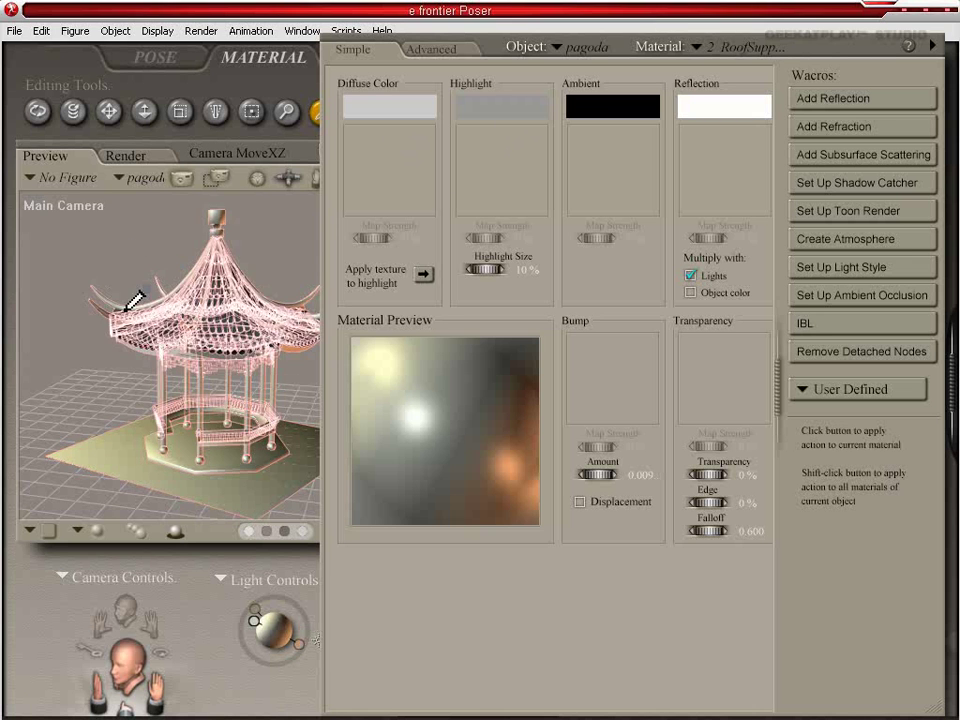
click(214, 316)
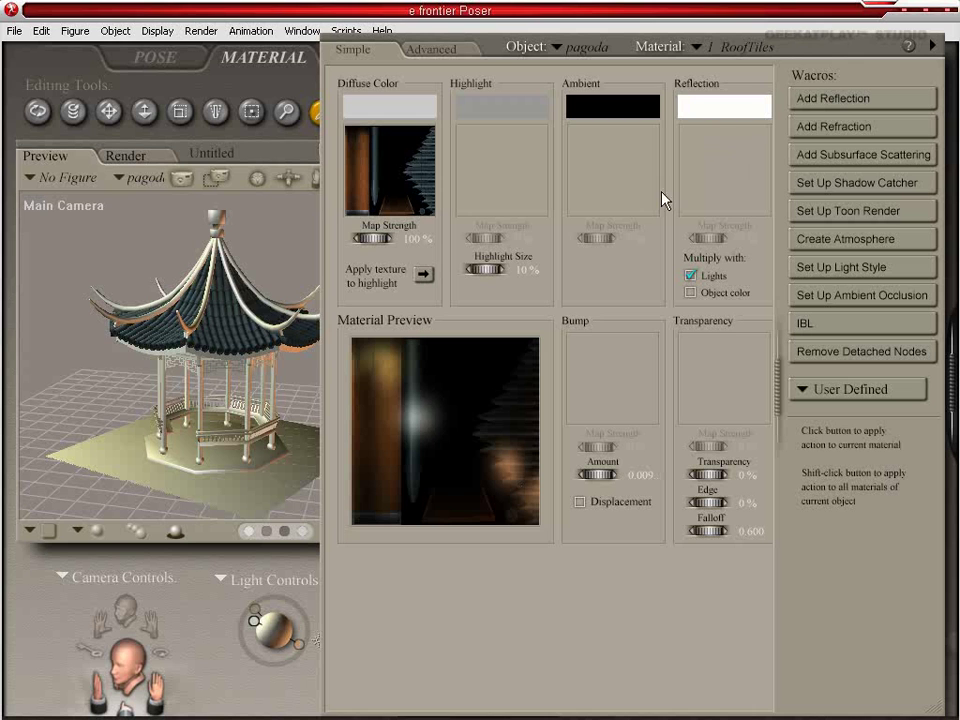
click(616, 368)
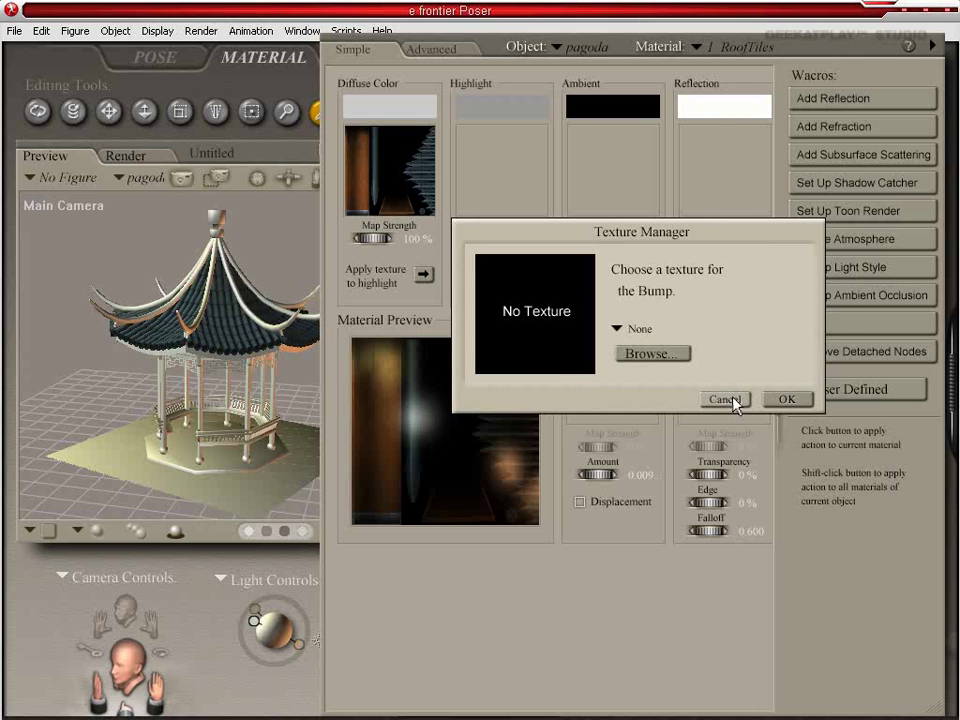
click(734, 402)
click(604, 403)
click(656, 395)
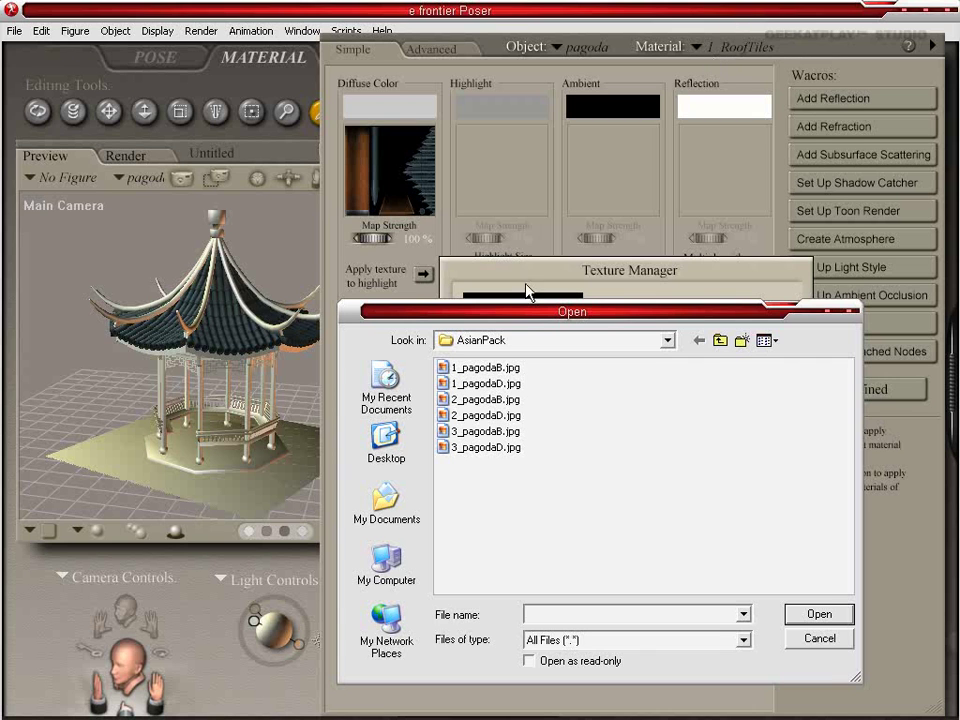
click(502, 371)
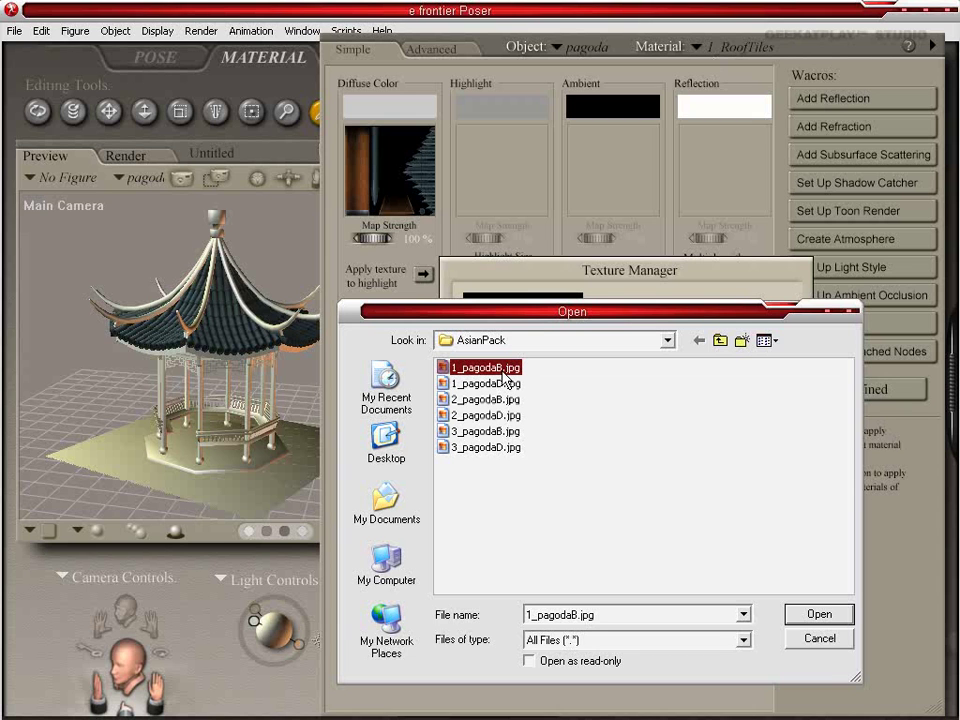
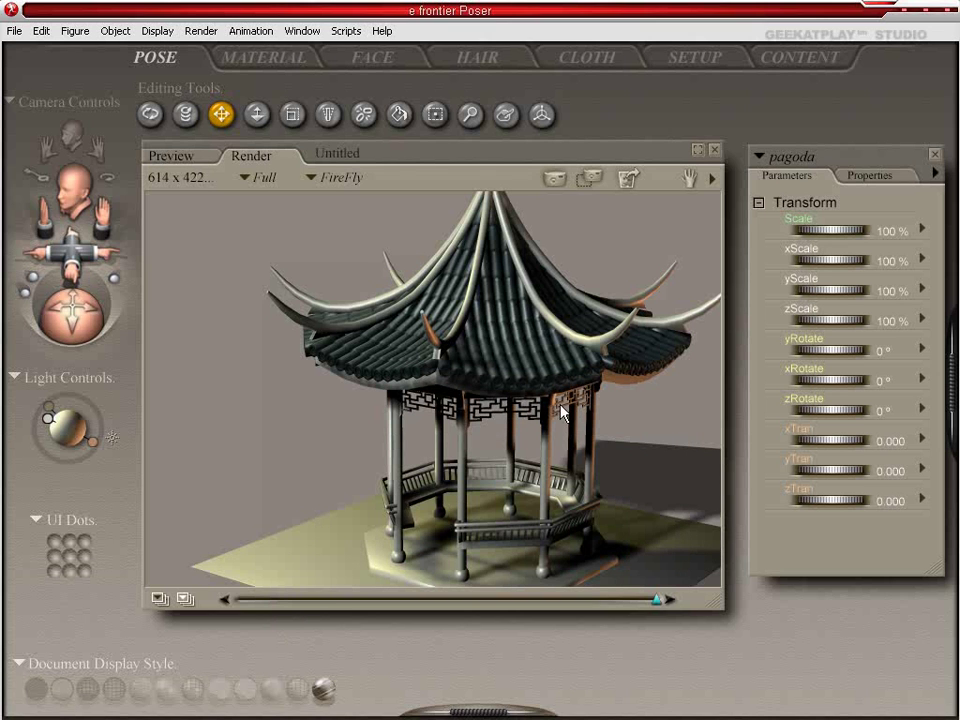
- Zoom in on the pagoda's roof tiles and view them in the render to examine the bump effect
click(184, 161)
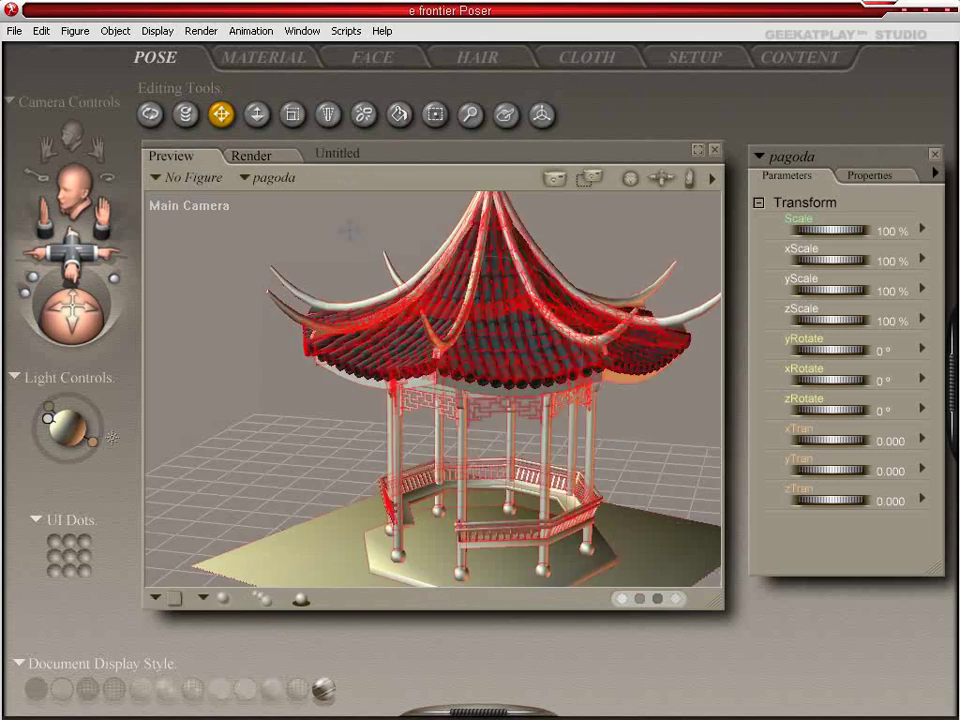
scroll(563, 366, up, 10)
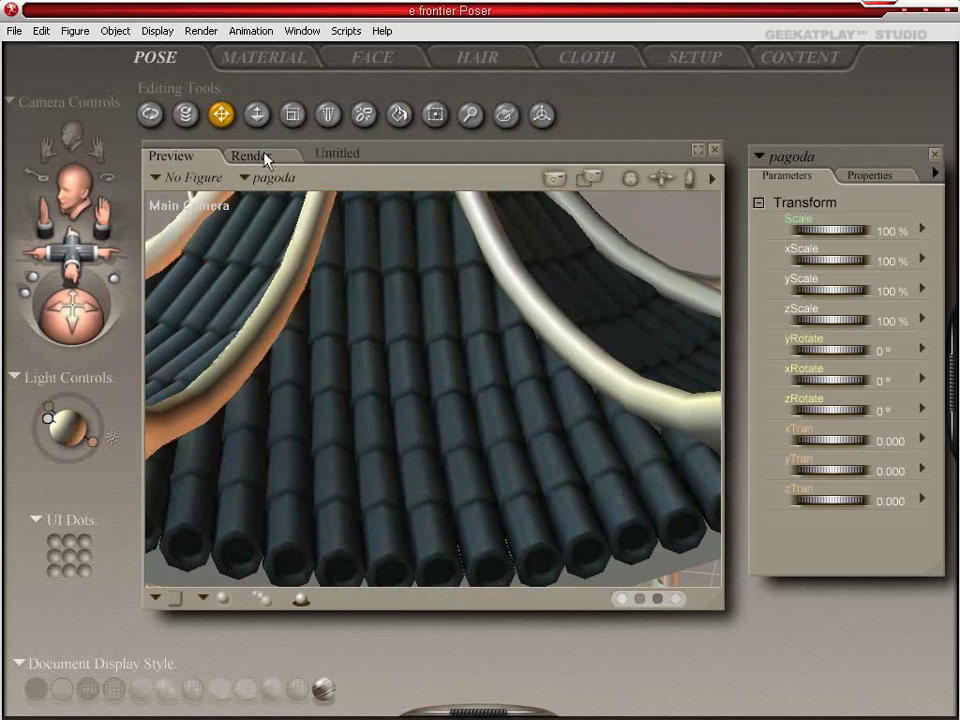
click(267, 160)
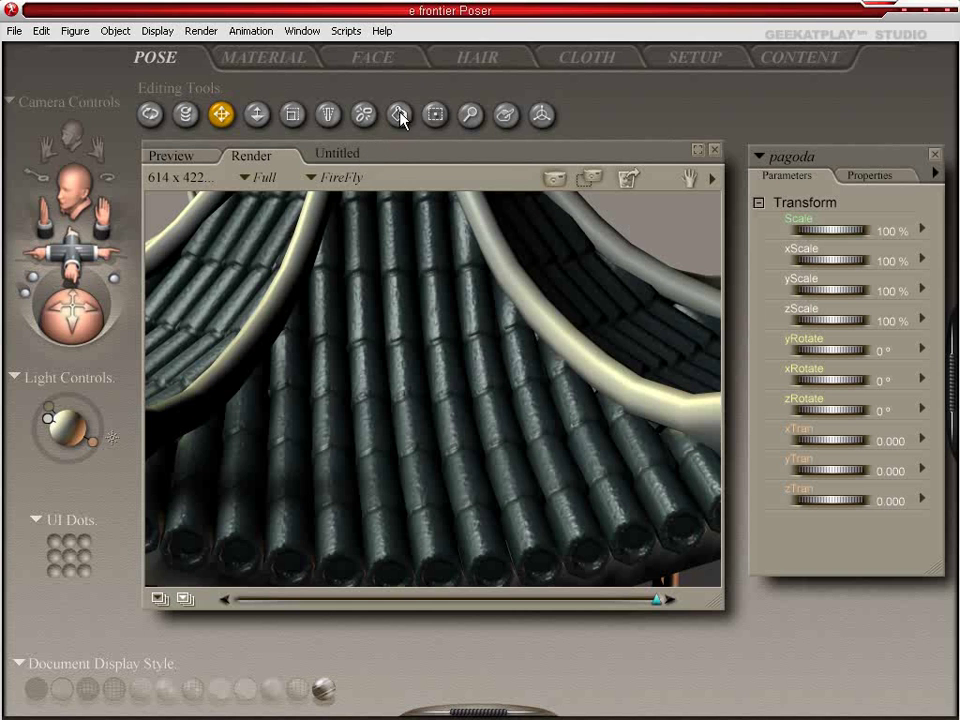
- In the Material room, set the RoofTiles material's bump amount to 0.019380
click(304, 59)
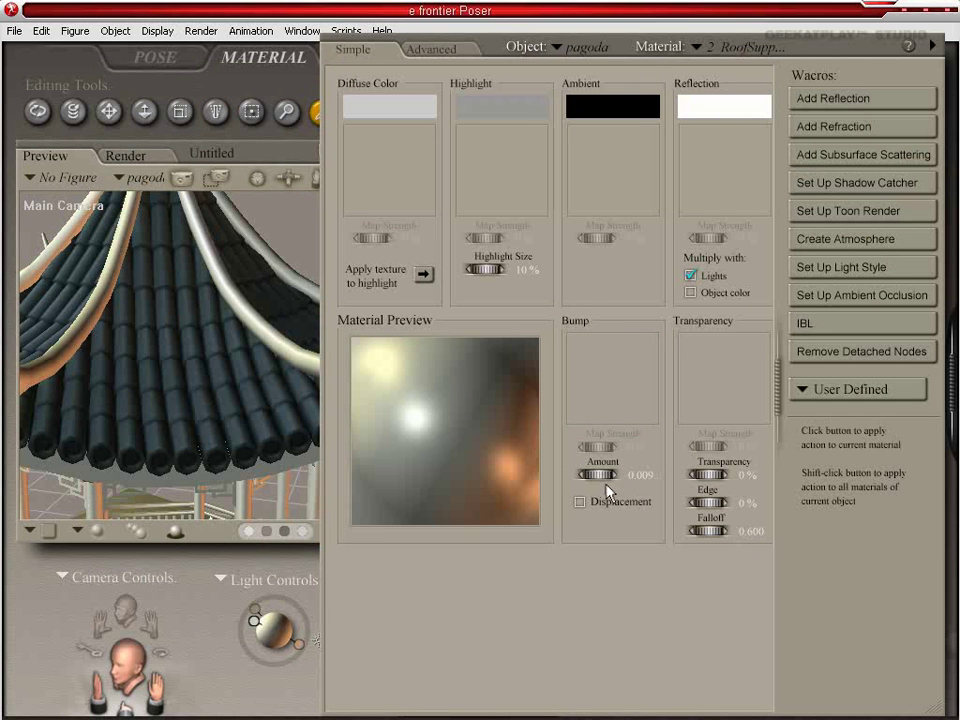
click(185, 345)
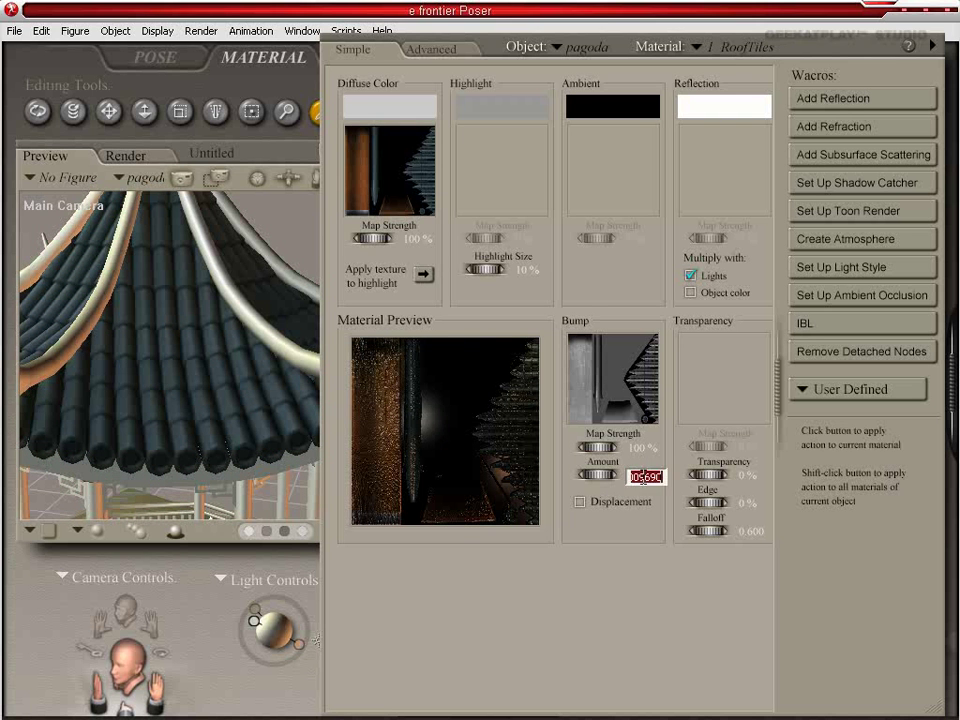
text(0.011)
key(Return)
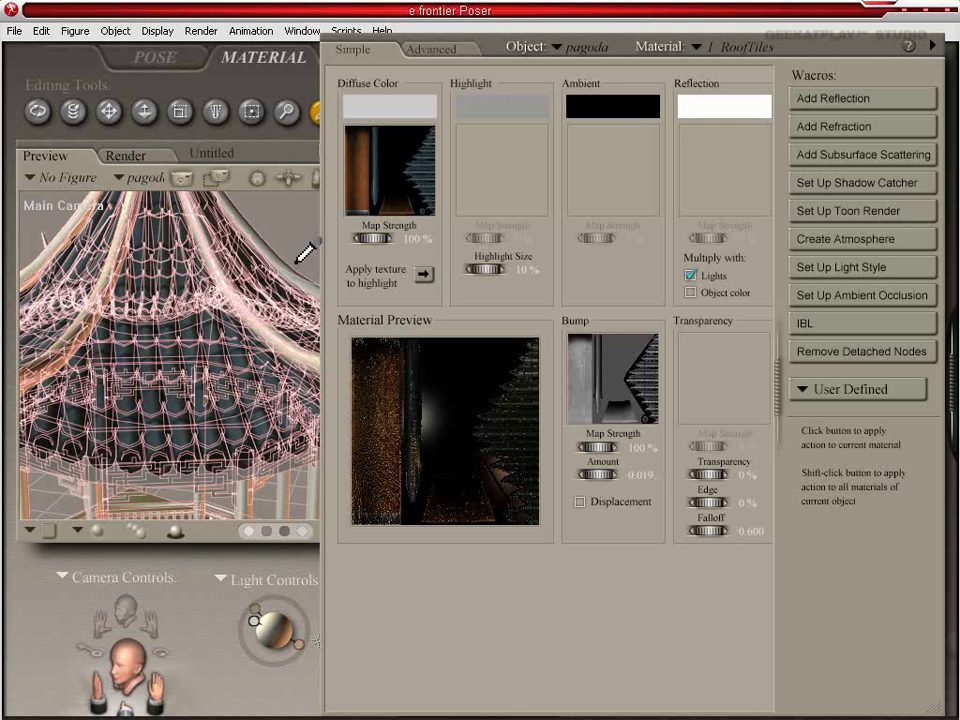
- Render the roof close-up with the new bump amount and examine the result in the Pose room
click(127, 157)
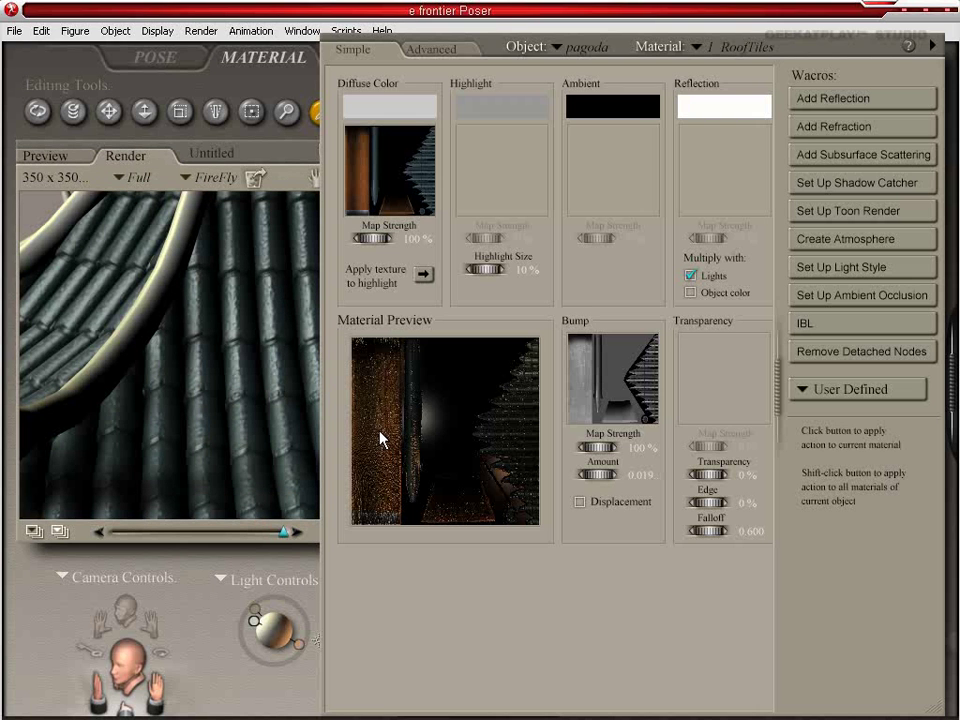
click(64, 157)
click(204, 185)
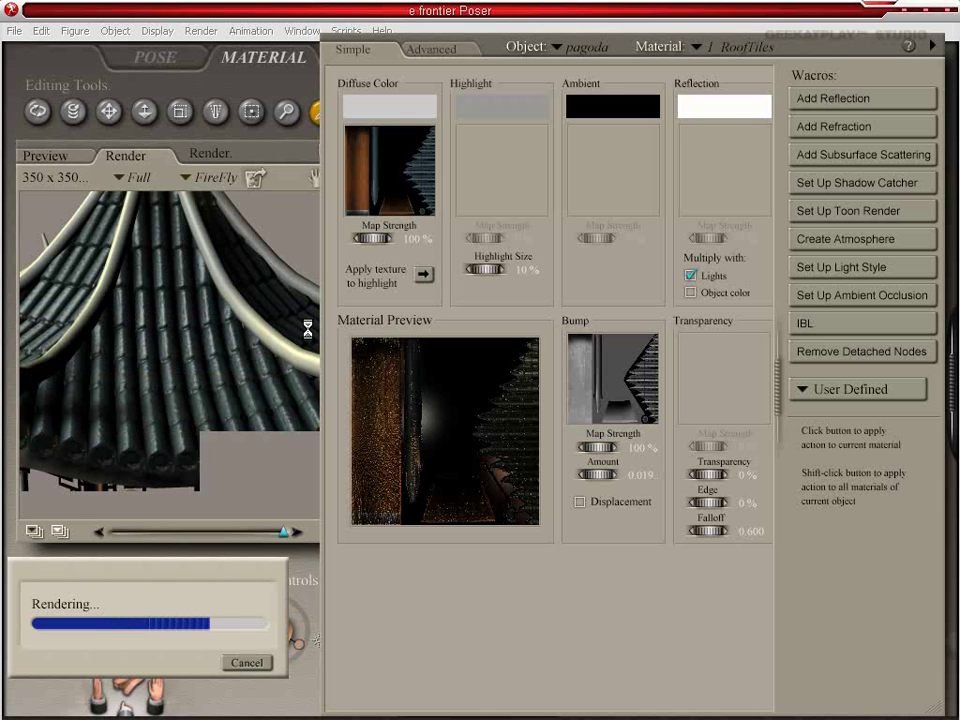
click(155, 57)
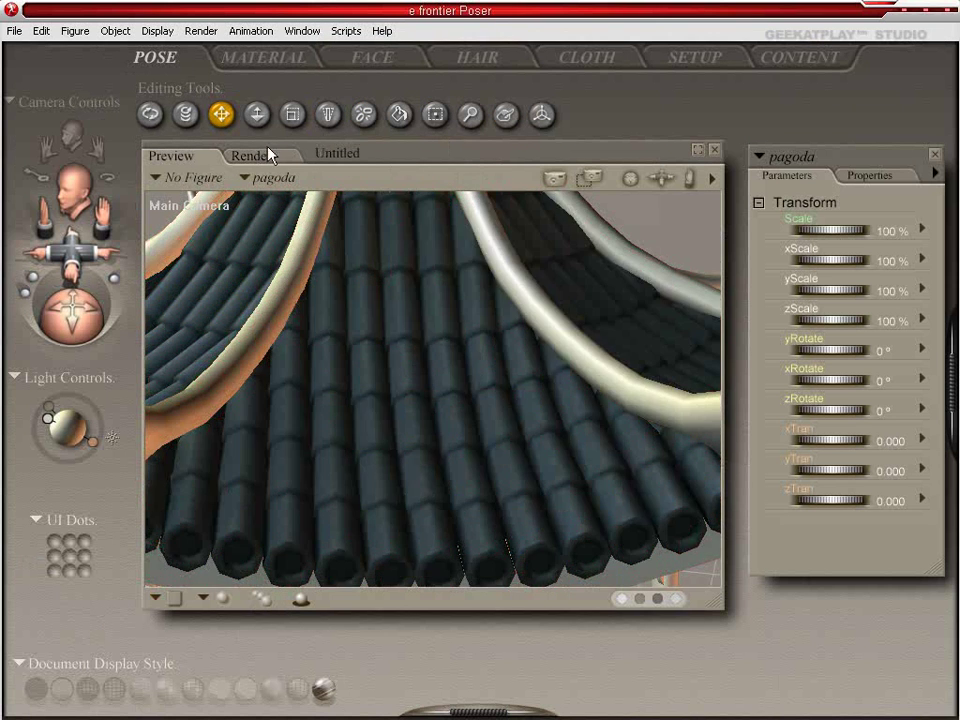
click(266, 157)
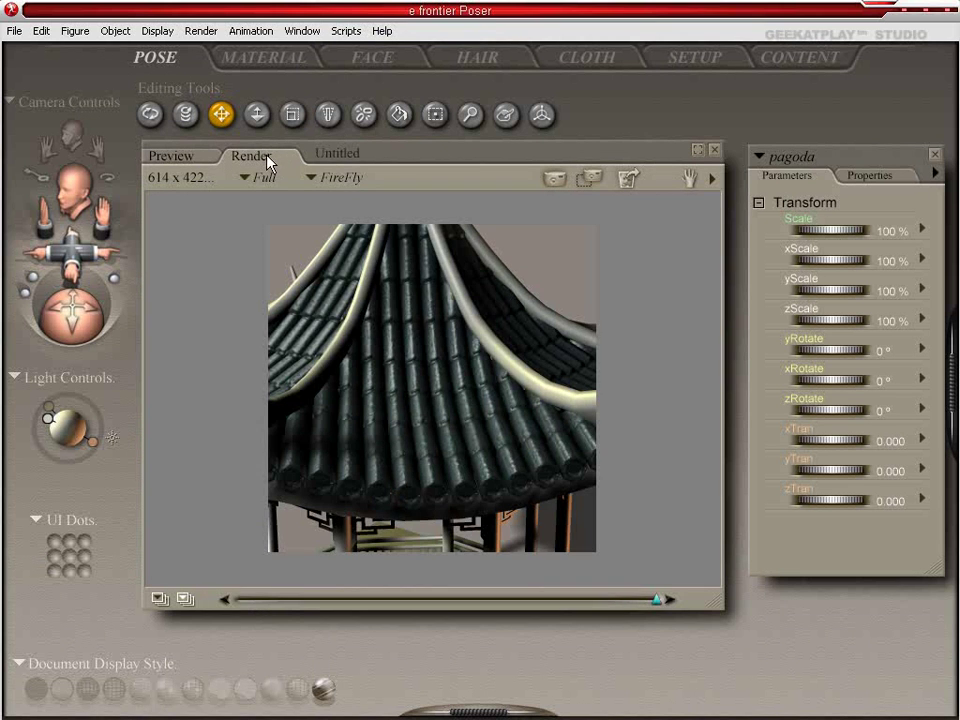
click(201, 156)
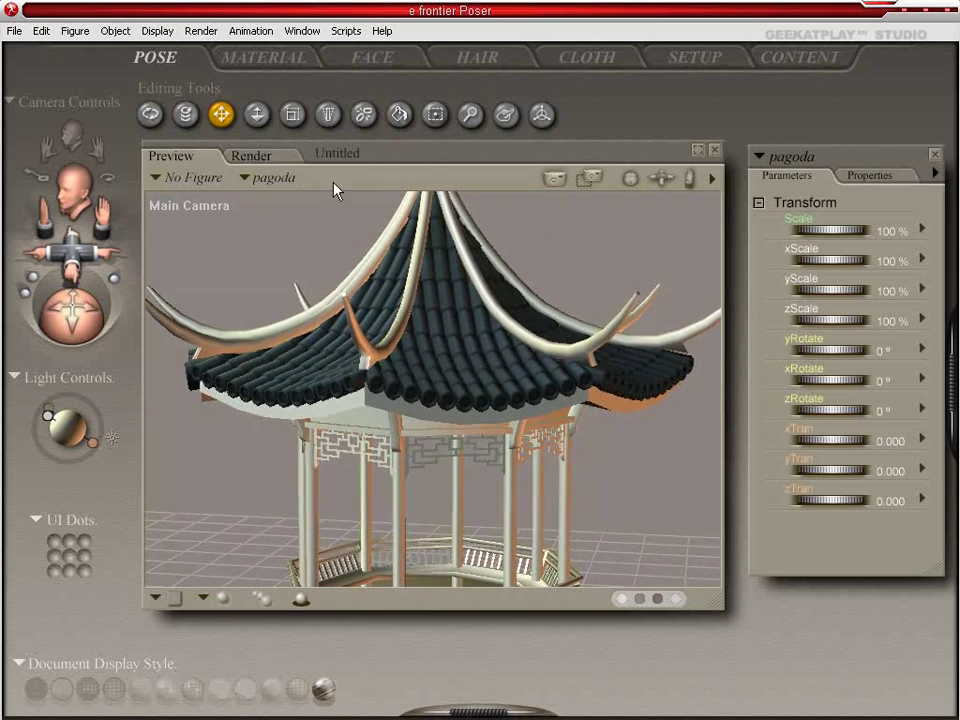
- Return to the Material room and open the RoofTiles material in the advanced node view
click(281, 63)
click(171, 313)
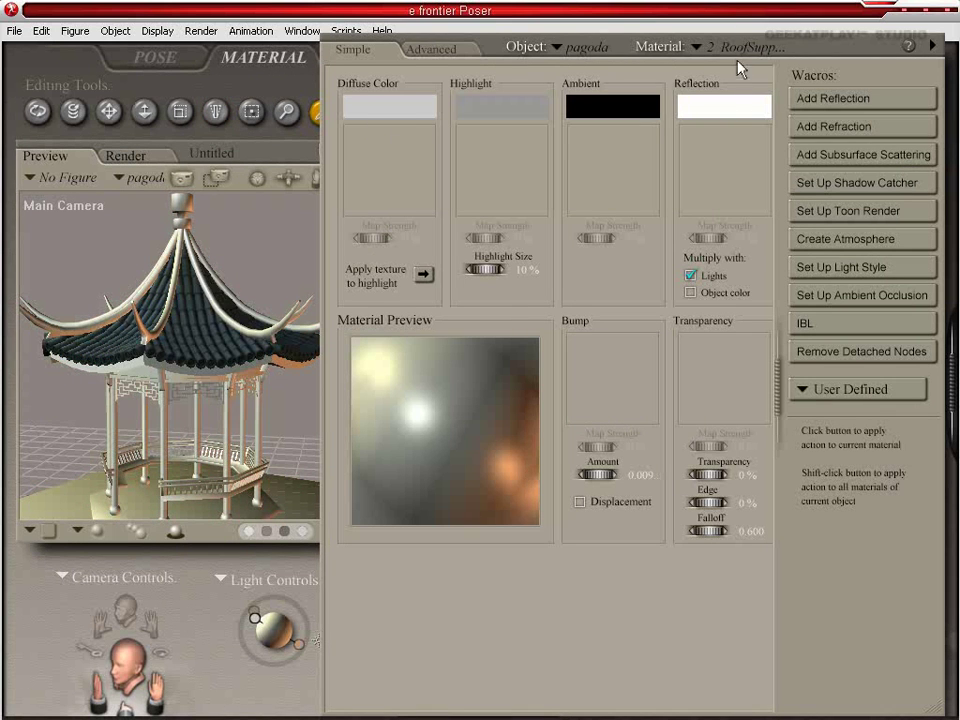
click(204, 343)
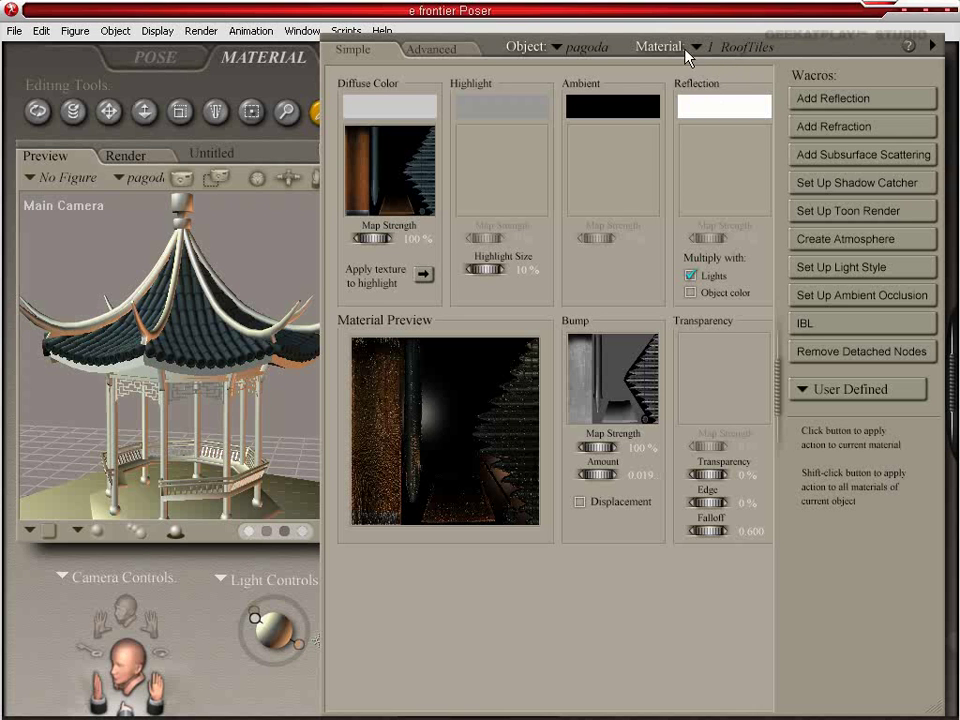
click(439, 51)
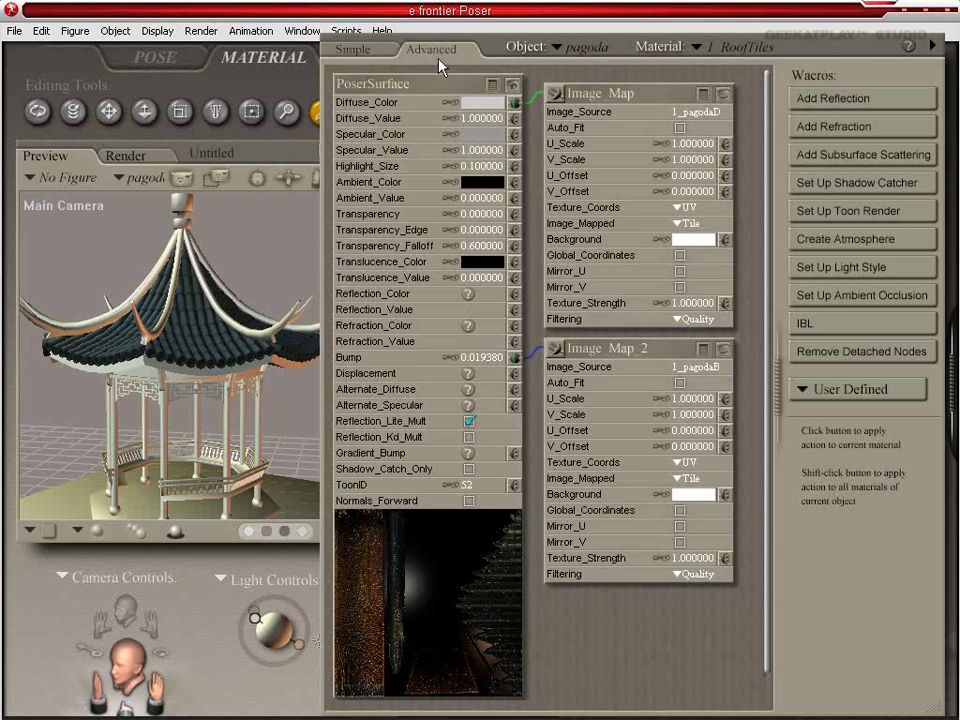
- Copy the RoofTiles PoserSurface node together with its diffuse and bump image map nodes
click(405, 88)
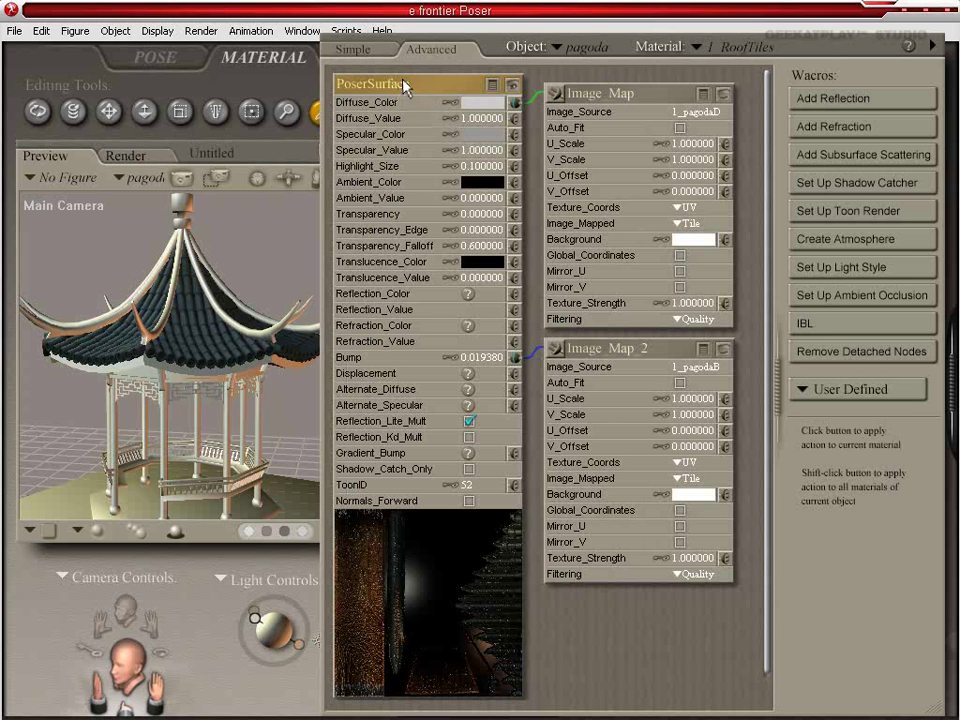
right_click(405, 88)
click(437, 131)
click(632, 94)
click(642, 351)
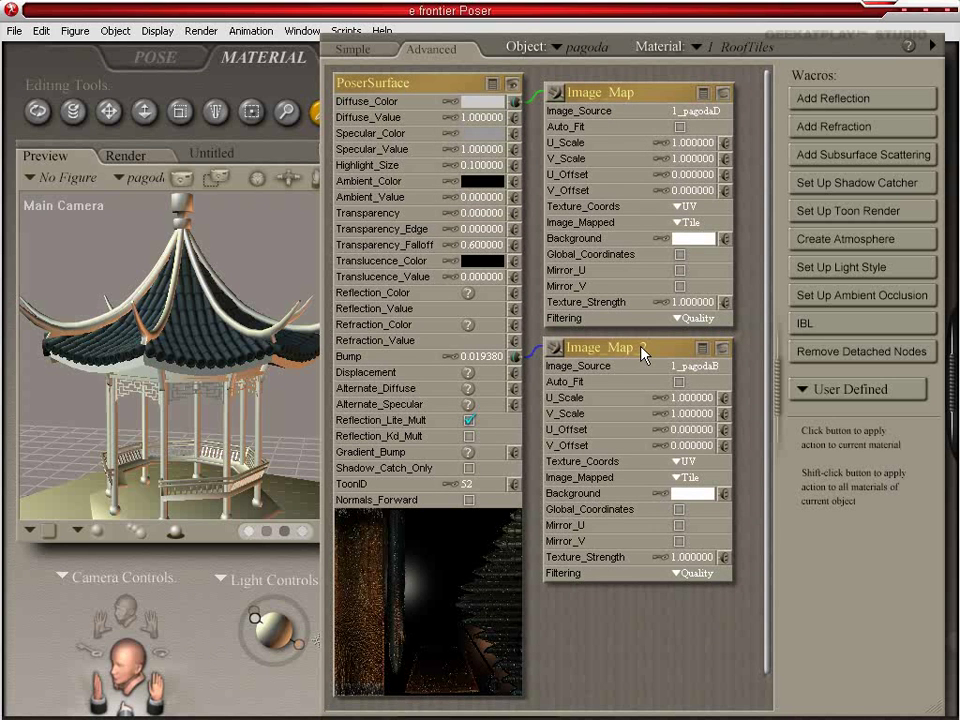
right_click(422, 88)
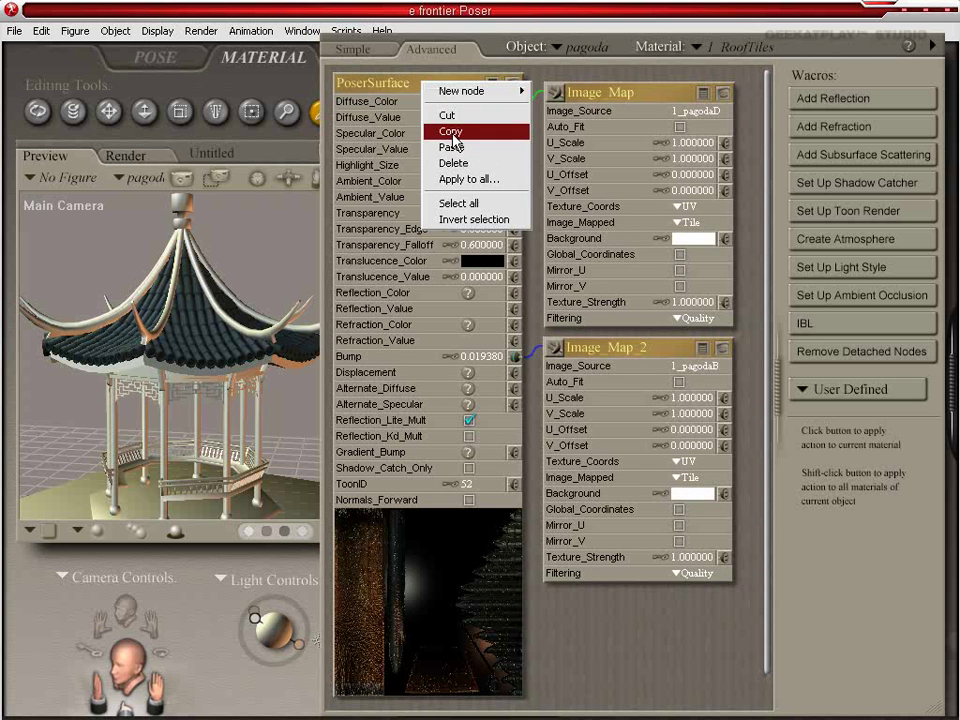
click(447, 130)
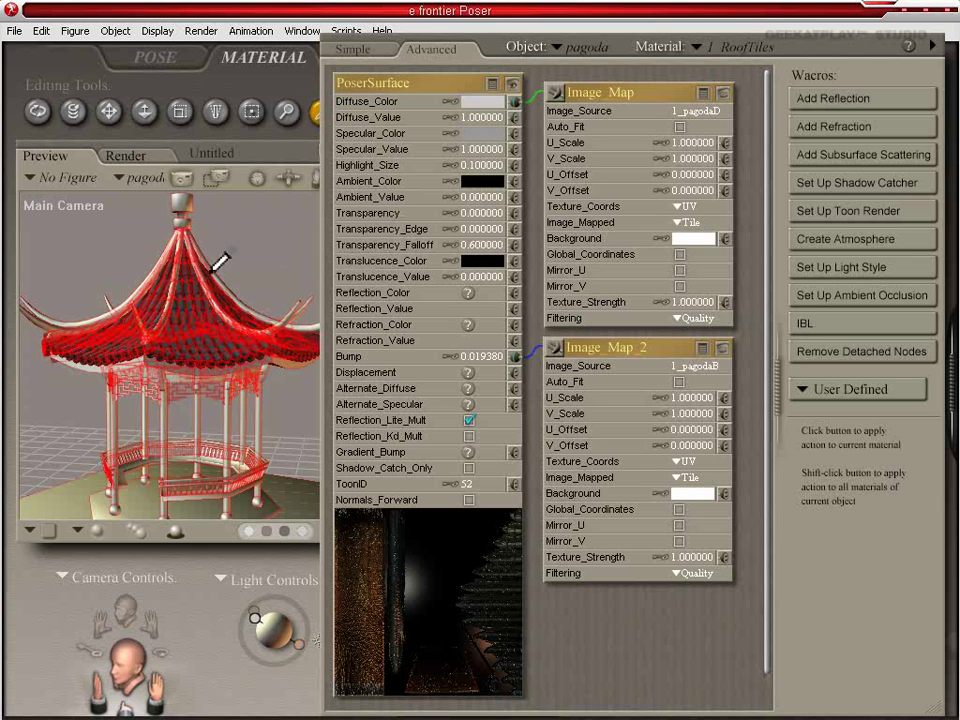
- Paste the copied surface and image map nodes into the Eaves material and check its simple view
click(283, 370)
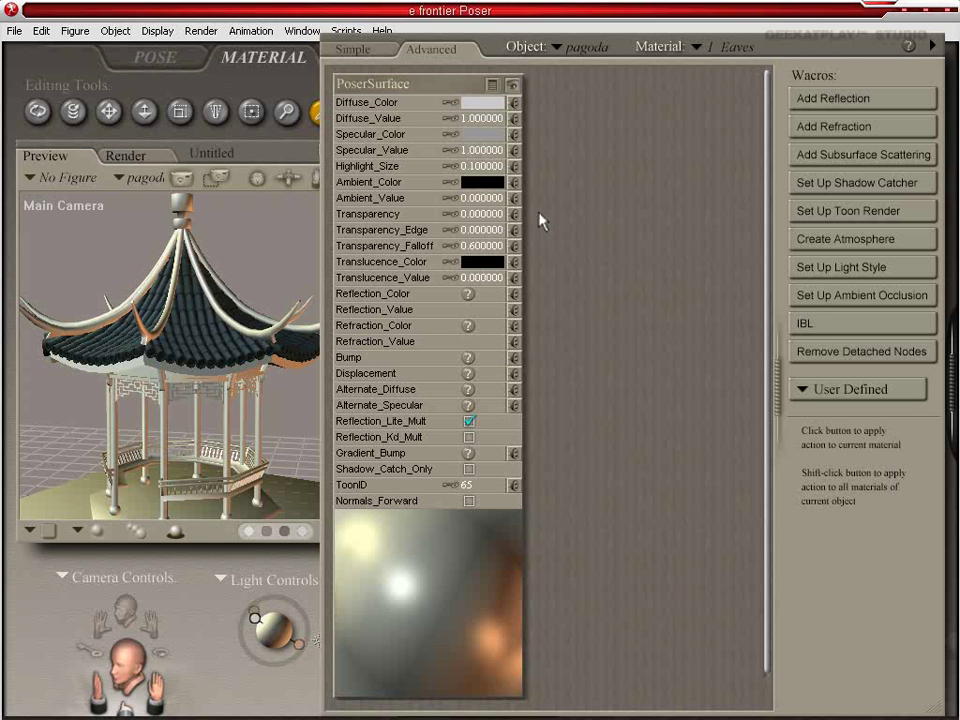
right_click(415, 85)
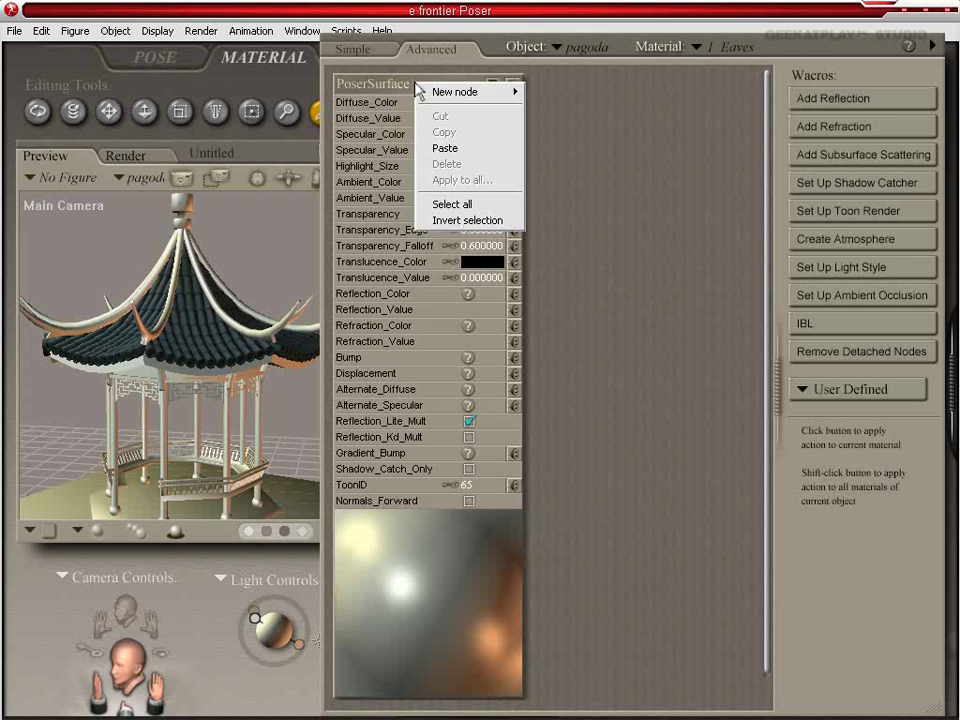
click(443, 149)
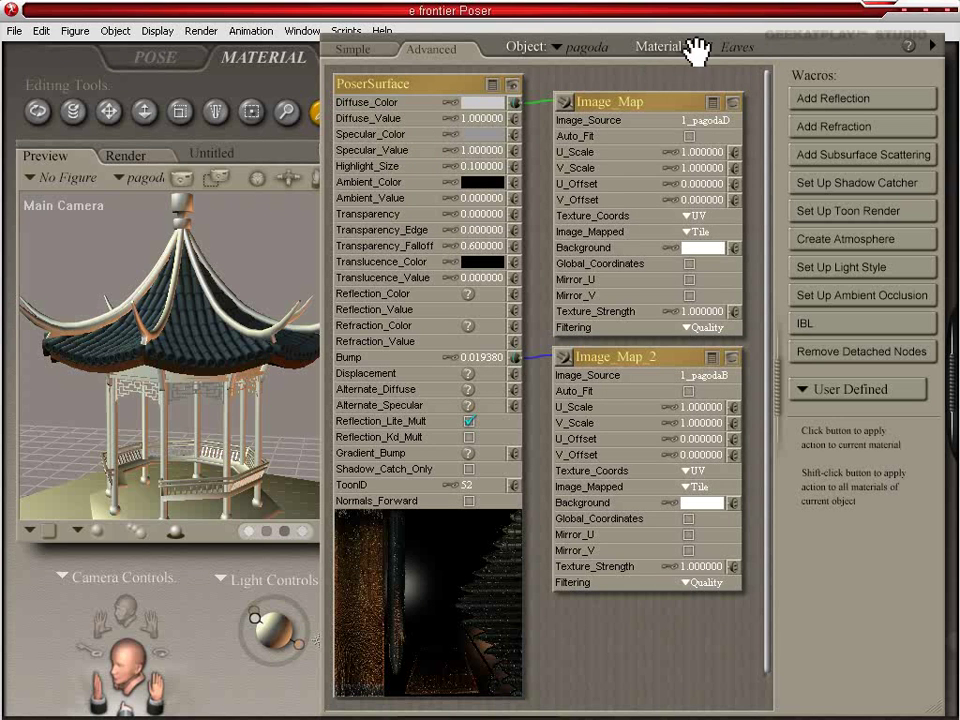
click(366, 48)
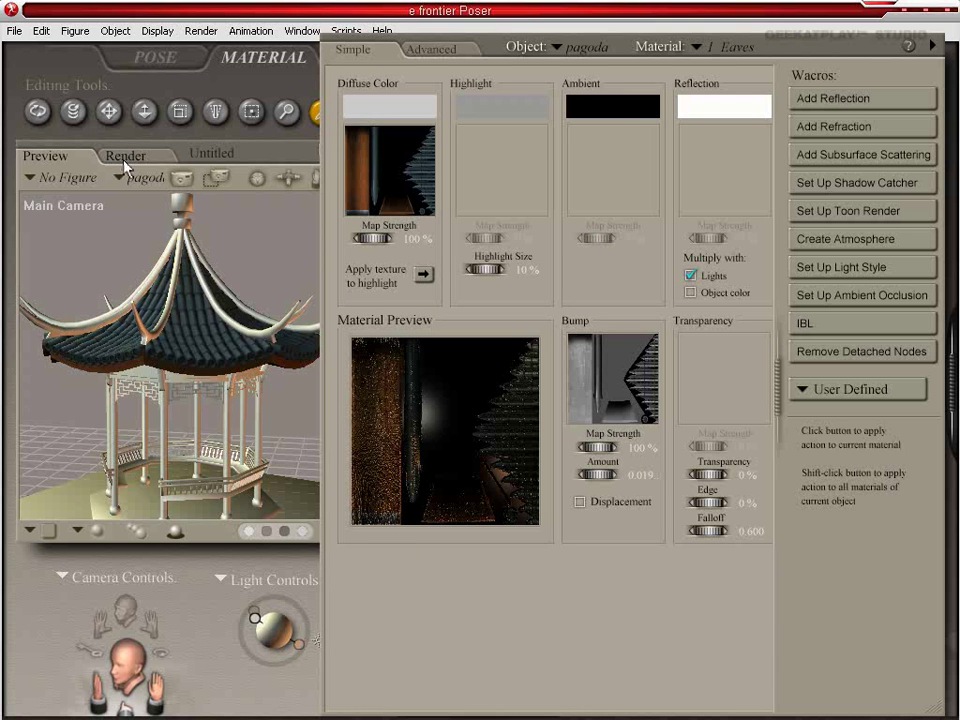
- Paste the copied surface and image map nodes into the 1_RoofSpines material
click(428, 50)
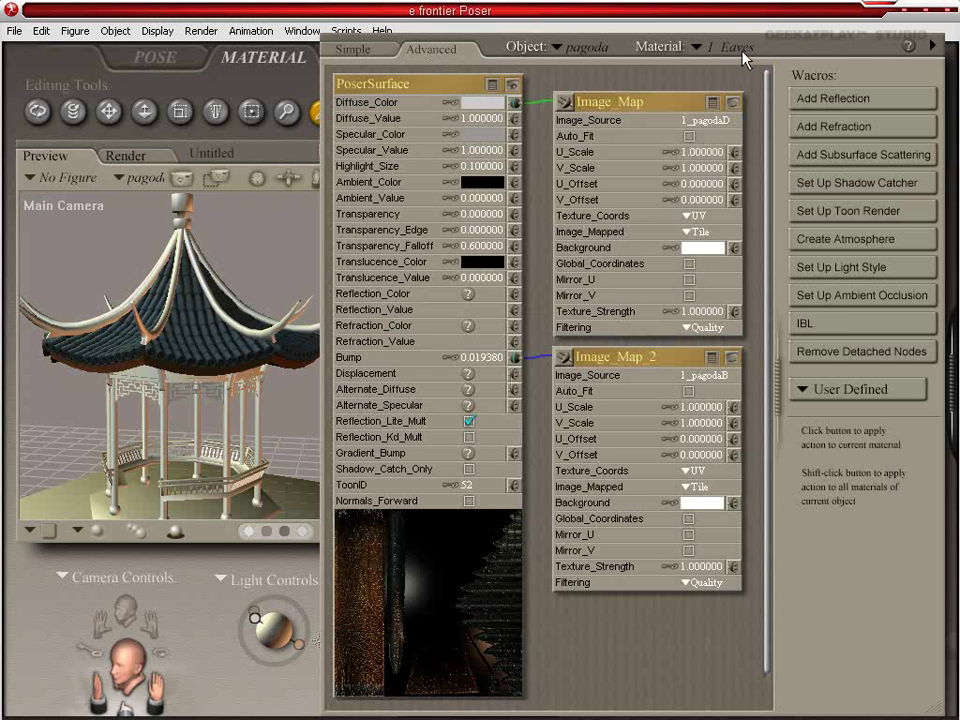
click(706, 47)
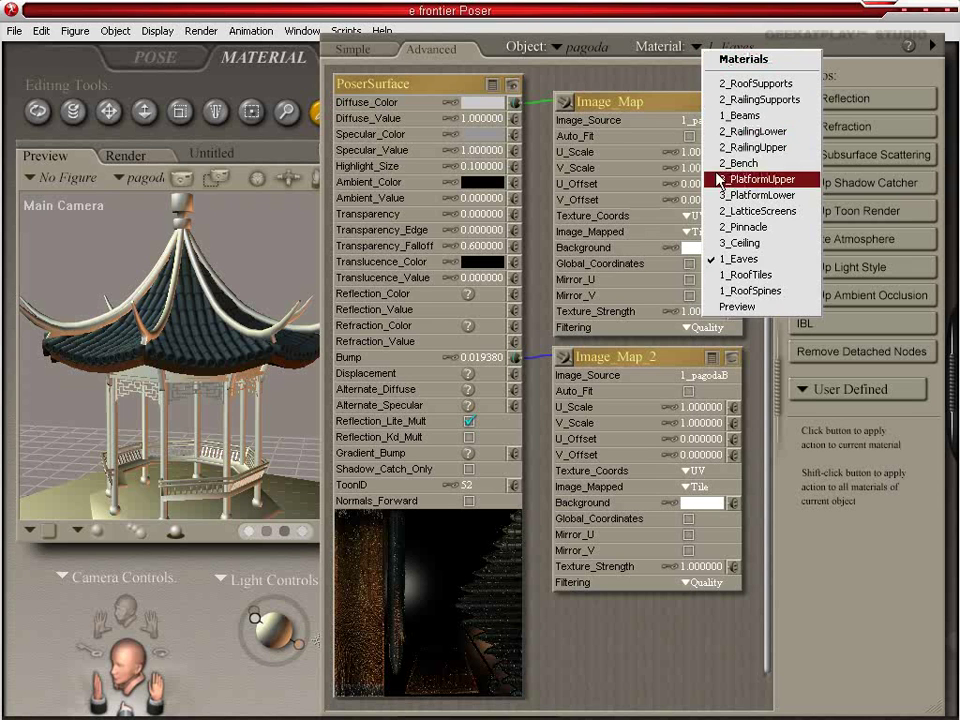
click(741, 291)
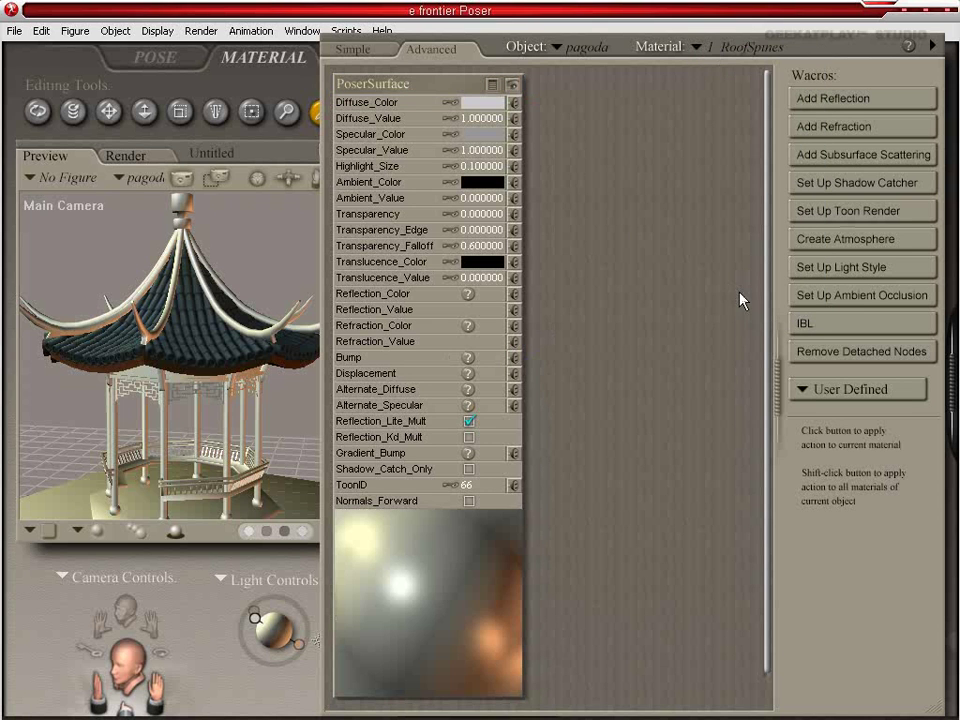
right_click(422, 90)
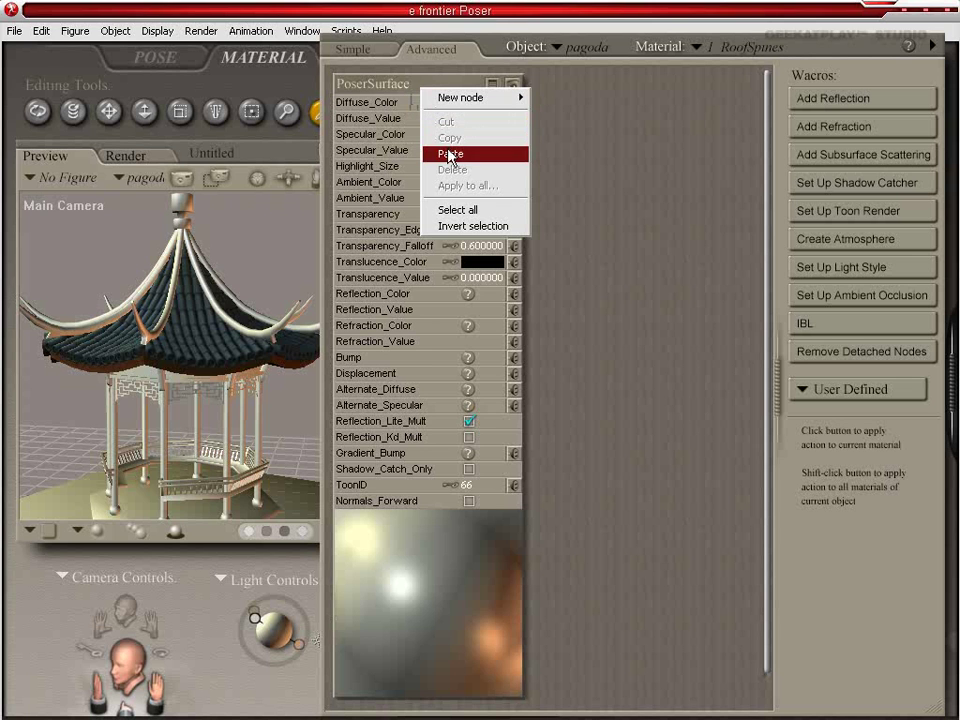
click(379, 89)
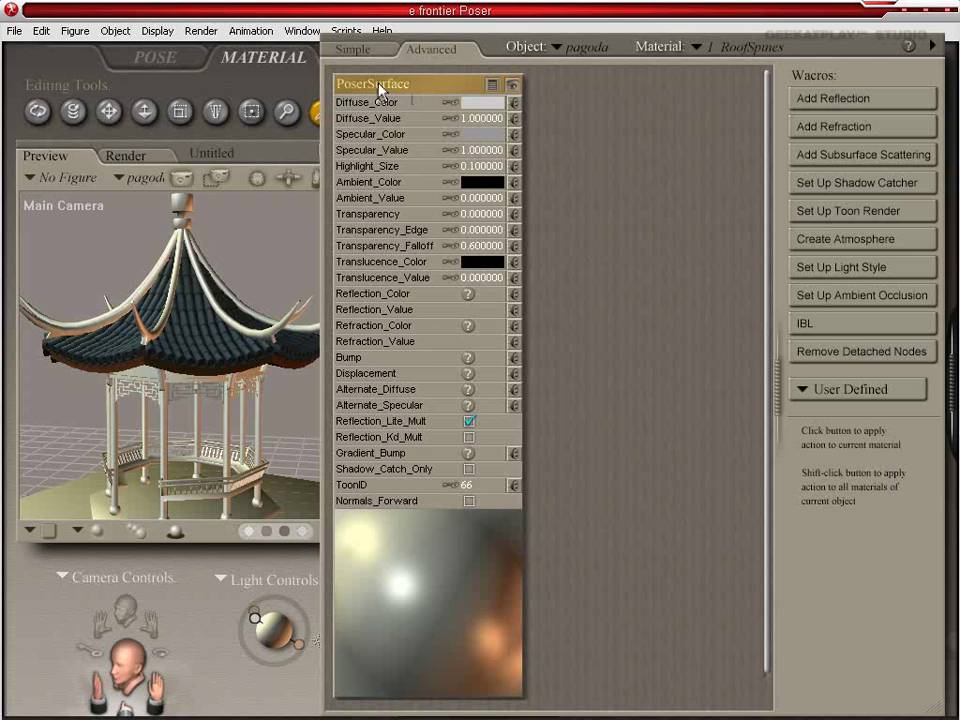
right_click(381, 86)
click(410, 149)
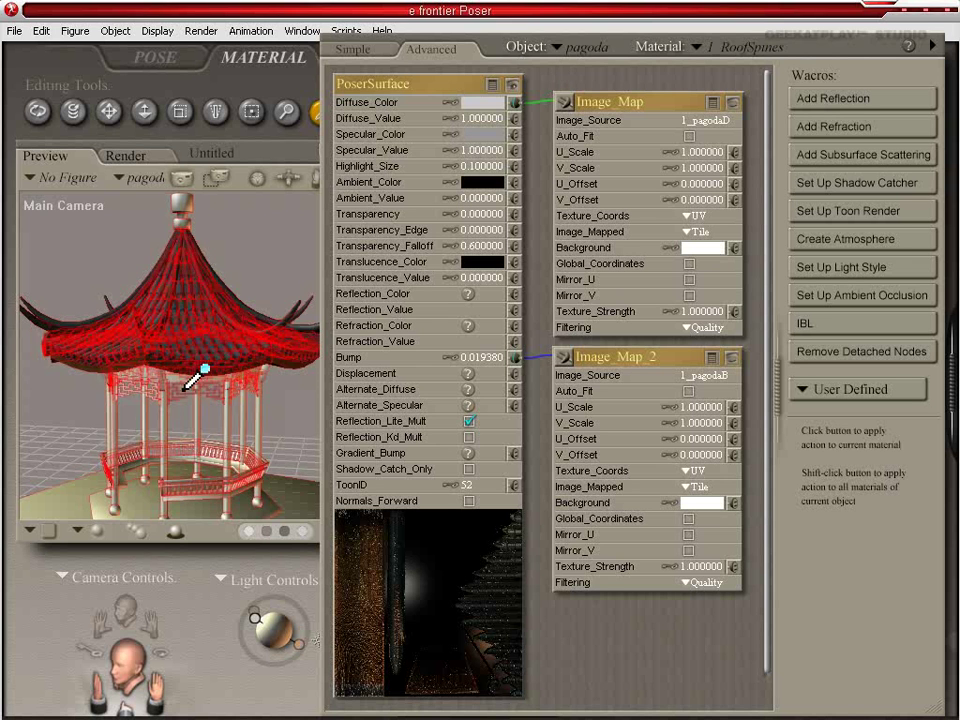
- Assign 2_pagodaD.jpg from the AsianPack folder as the Pinnacle material's diffuse texture and set its diffuse color to white
click(183, 207)
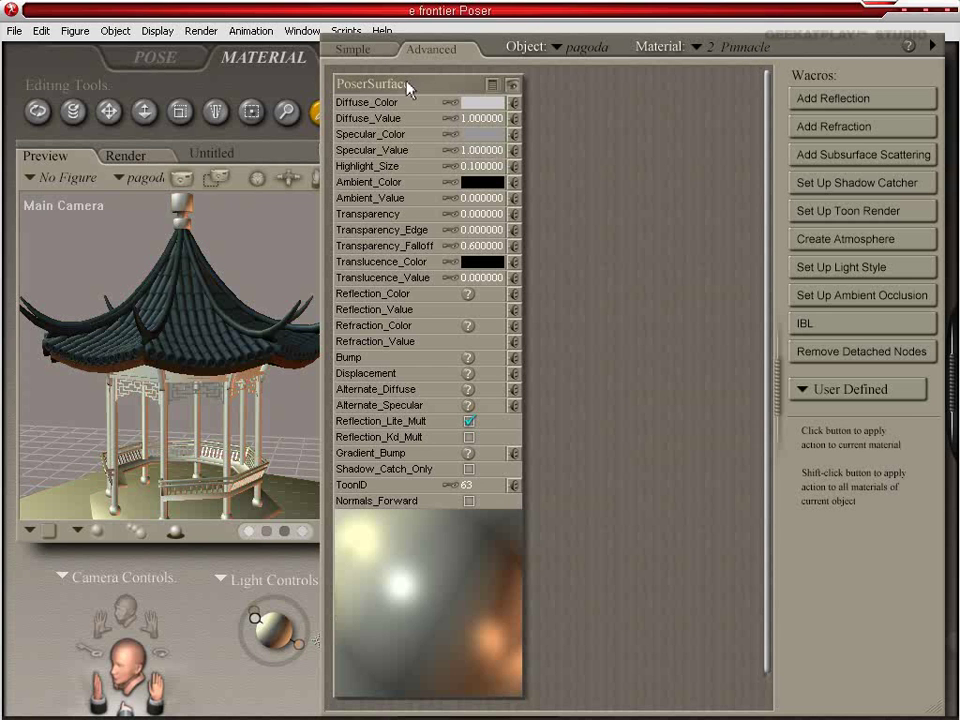
click(360, 47)
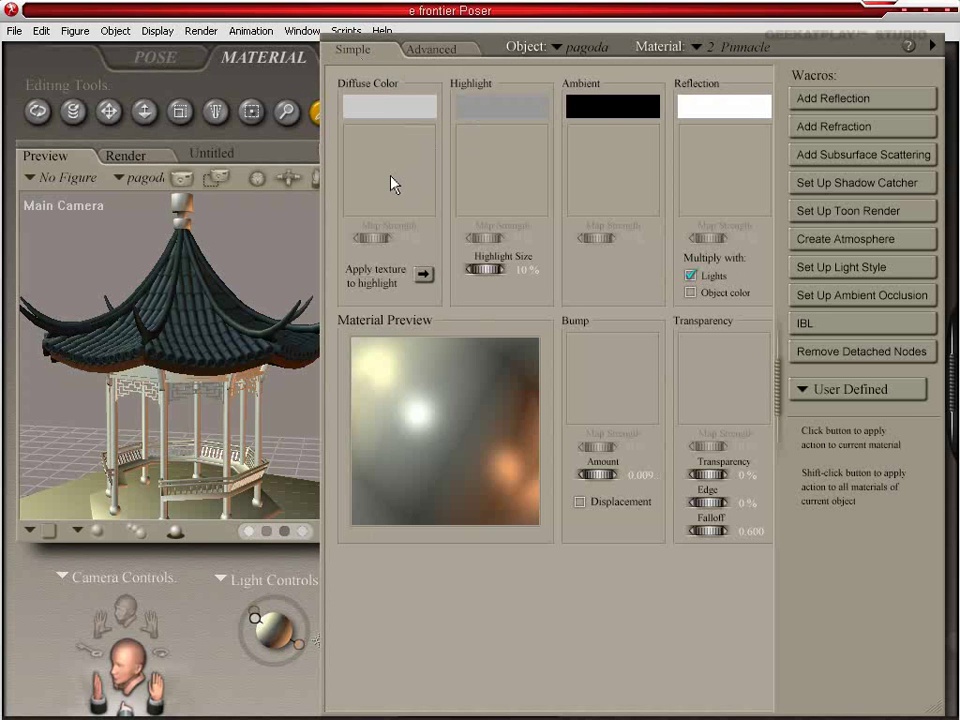
click(392, 183)
click(410, 175)
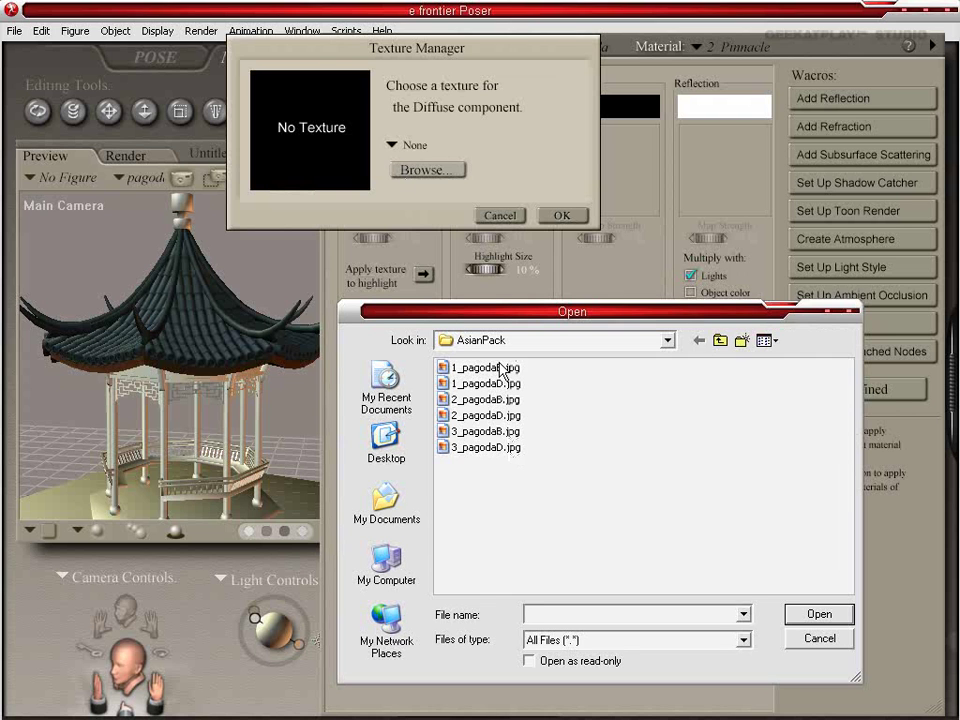
double_click(487, 416)
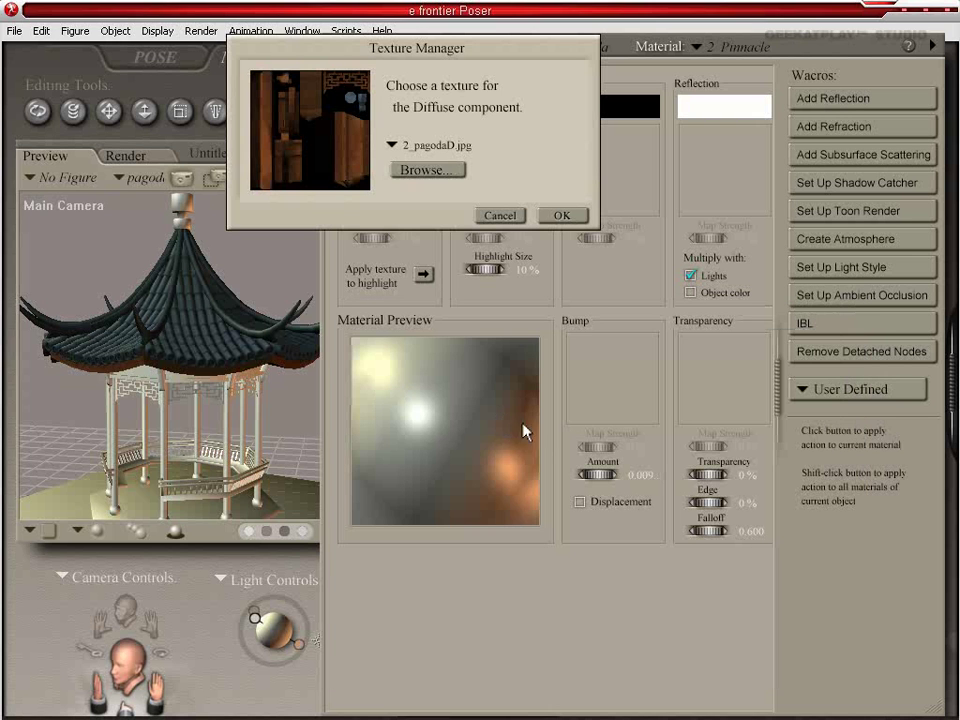
click(562, 215)
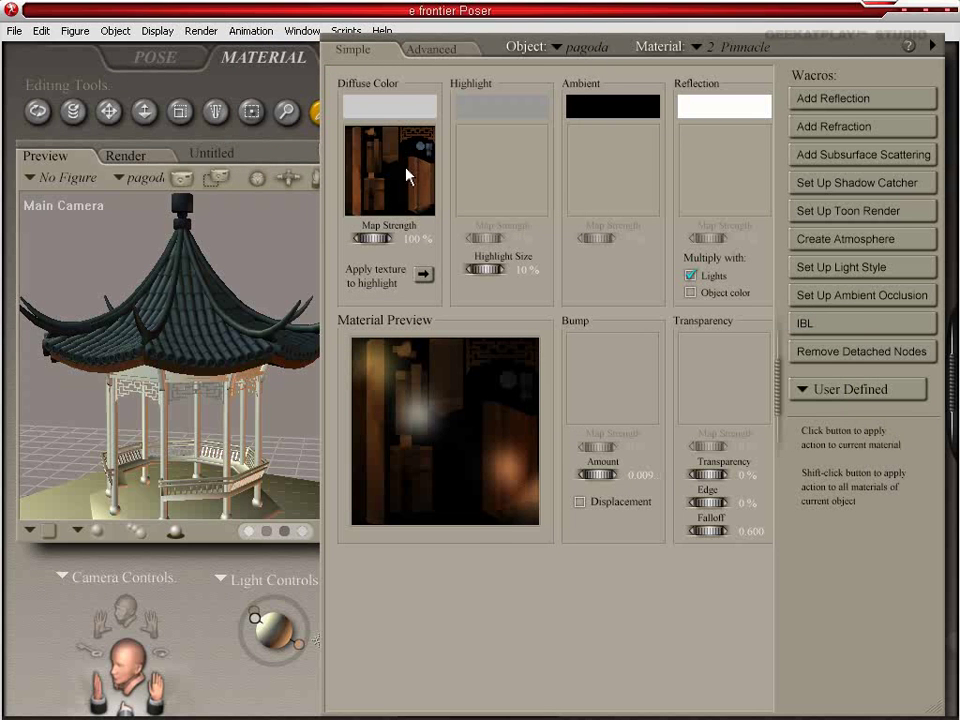
click(414, 110)
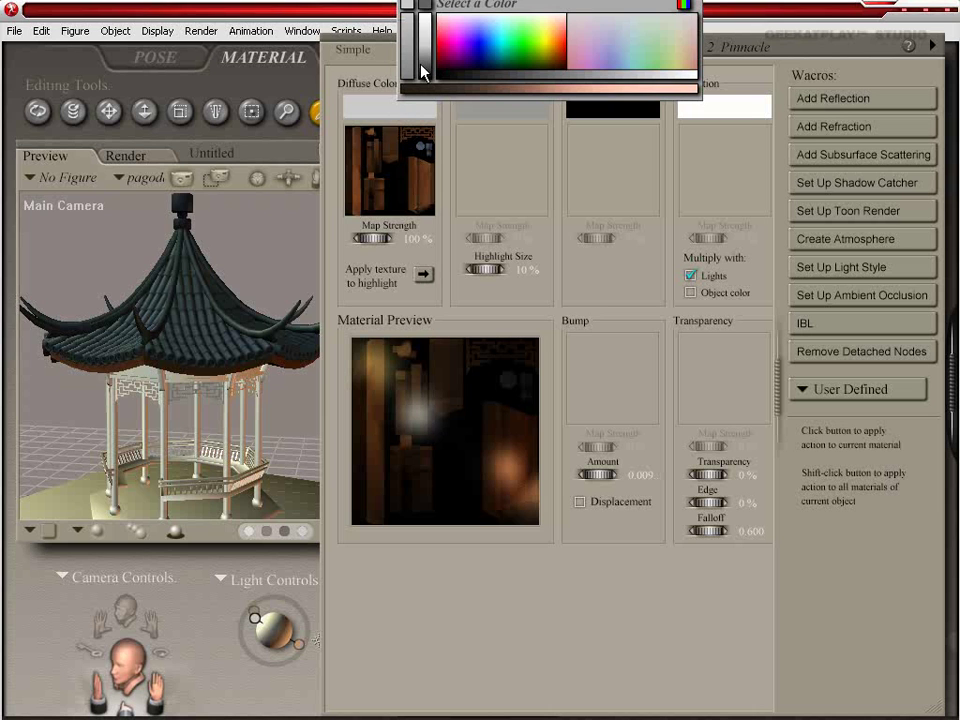
click(411, 110)
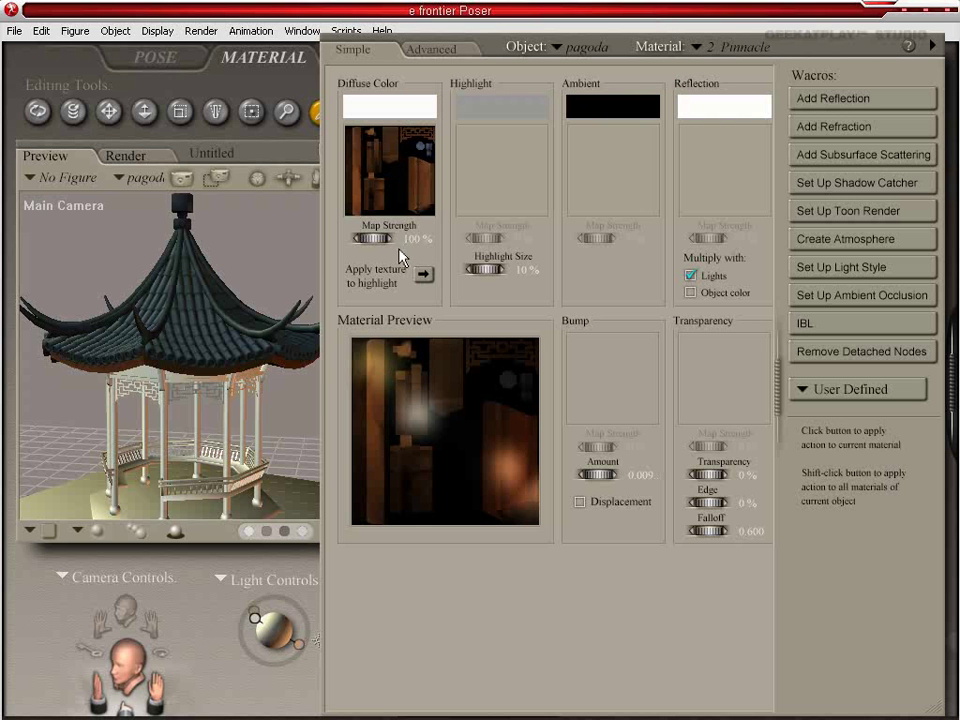
- Set the 1_Eaves material's diffuse color to white
click(714, 50)
click(743, 268)
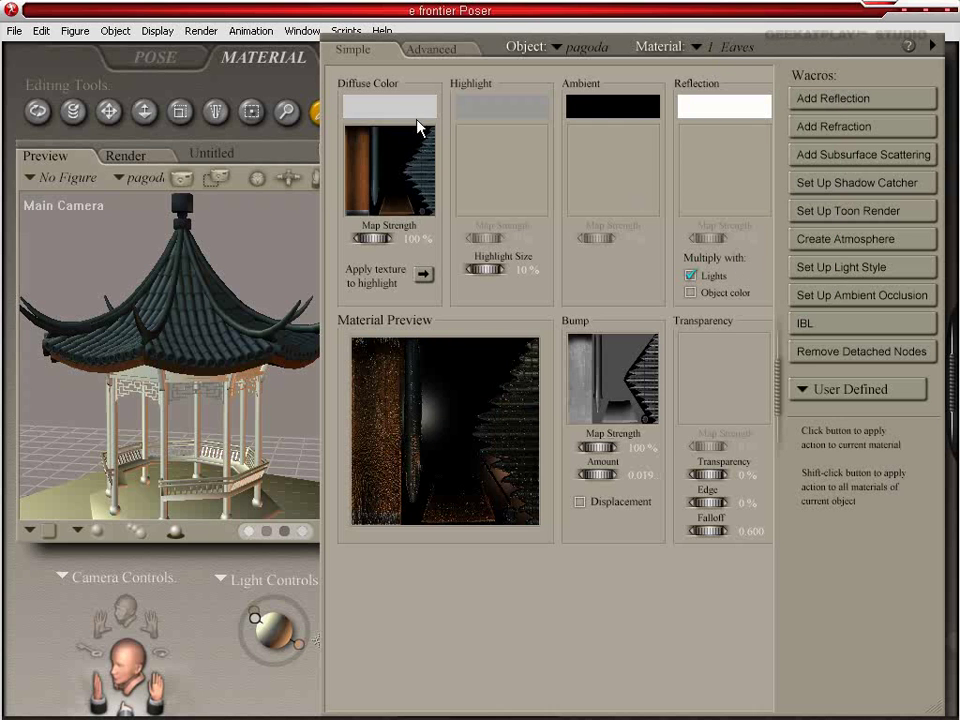
click(426, 107)
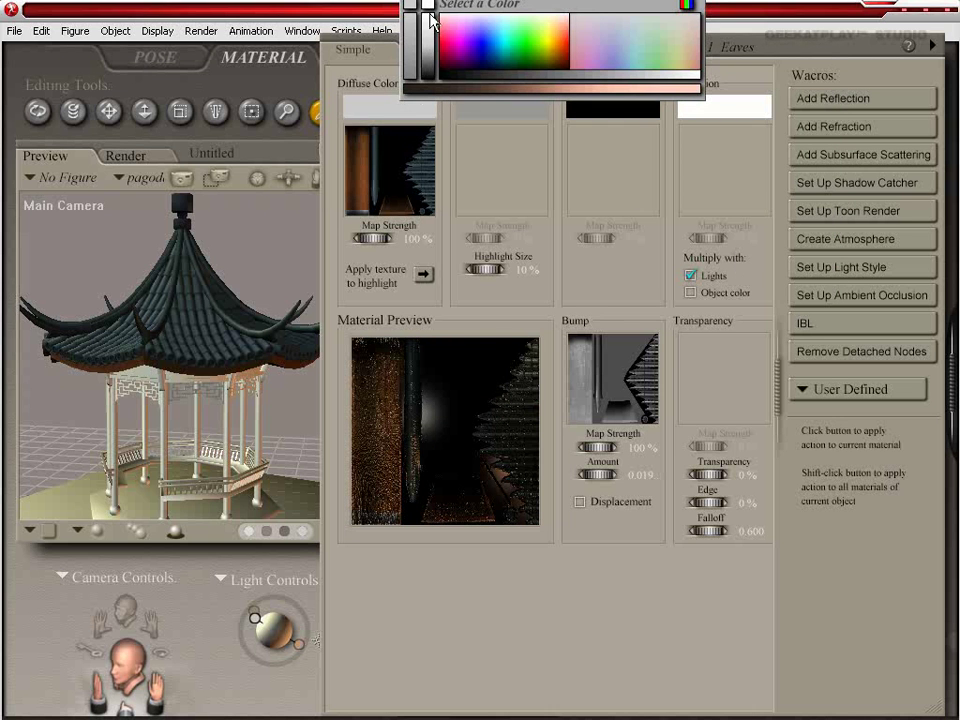
click(432, 22)
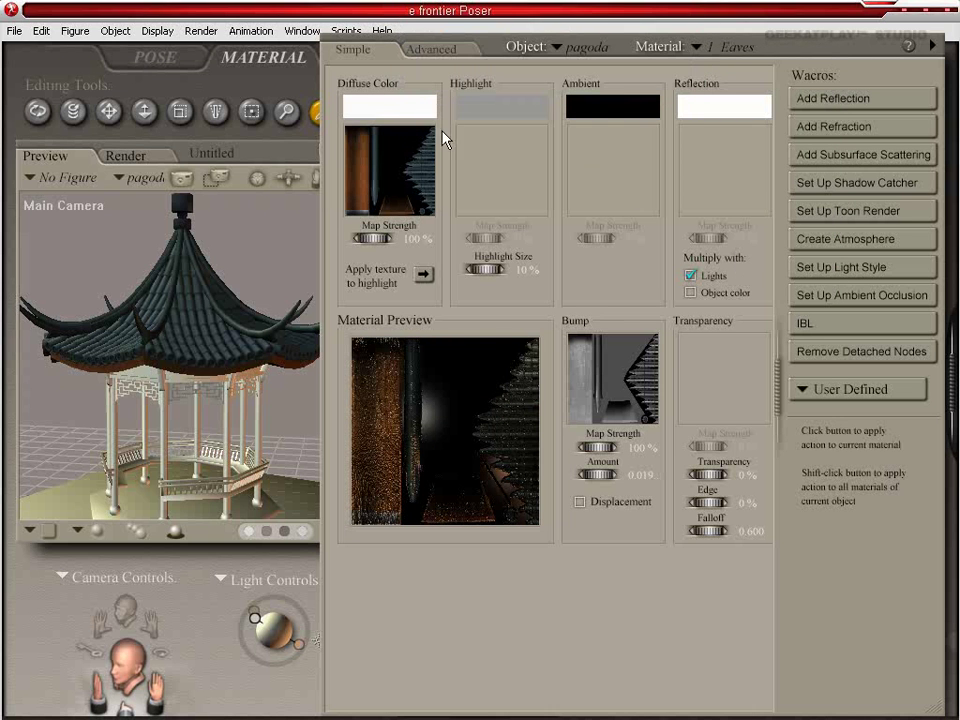
- Set the 1_RoofTiles material's diffuse color to white
click(731, 55)
click(755, 277)
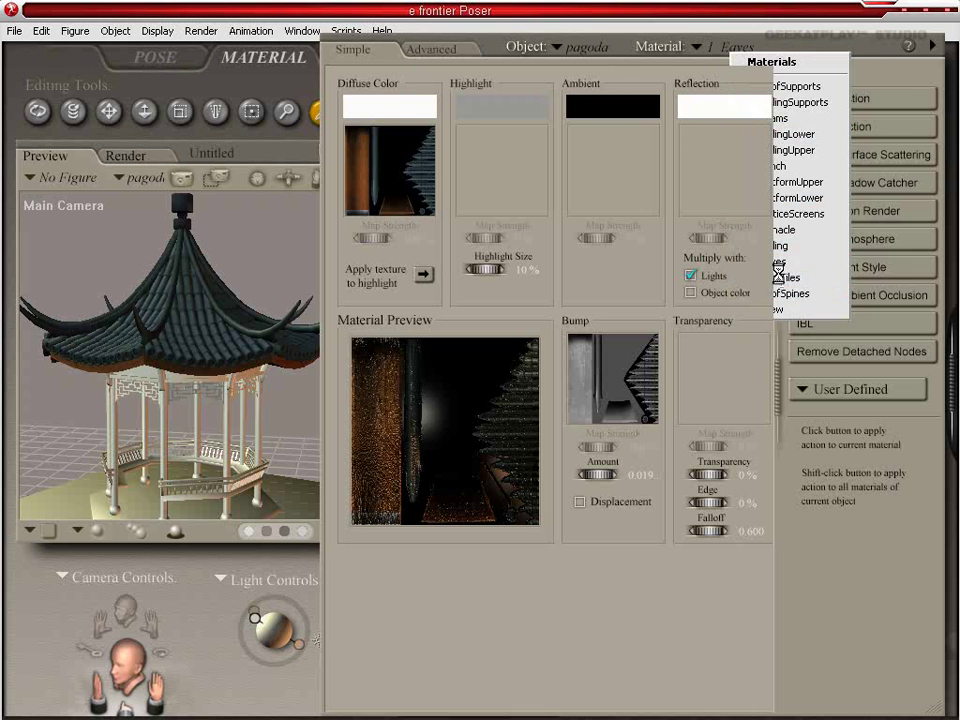
click(405, 108)
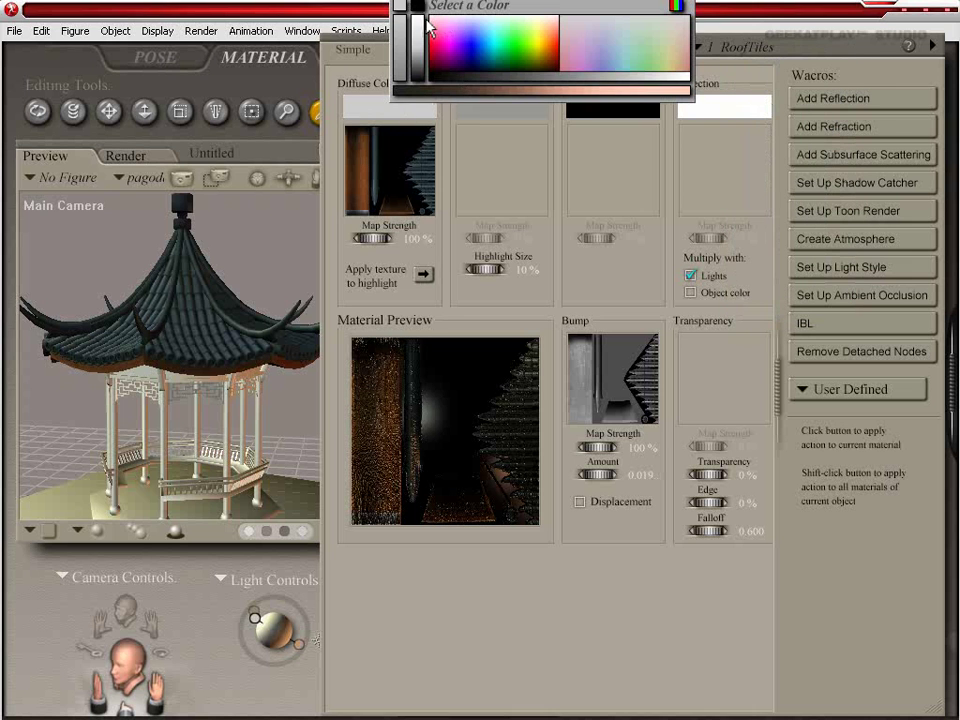
click(421, 20)
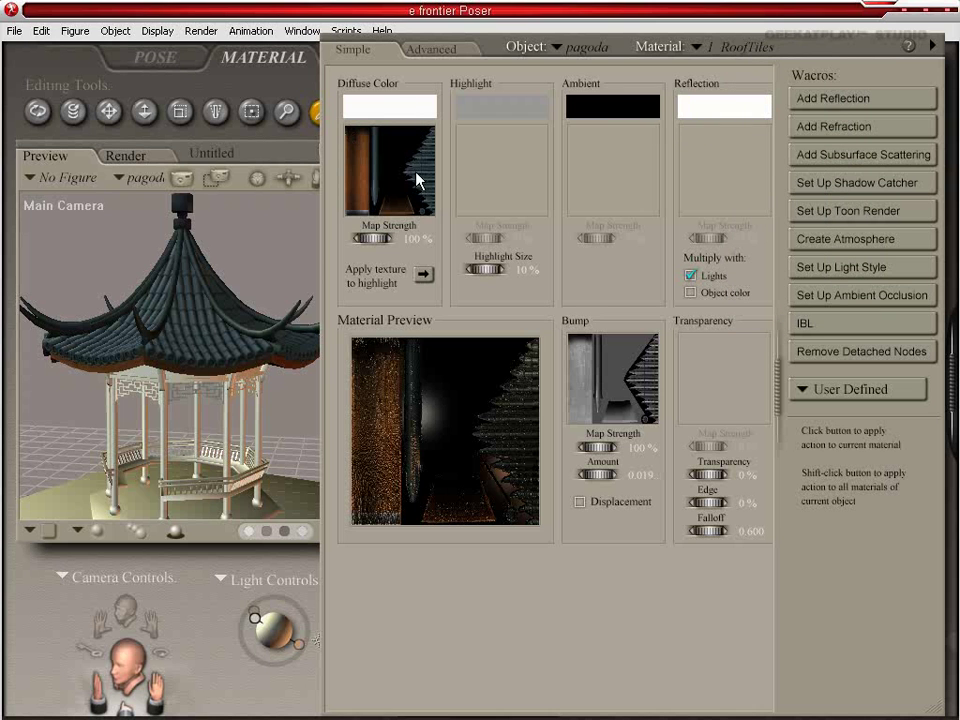
- Set the 1_RoofSpines material's diffuse color to white
click(737, 50)
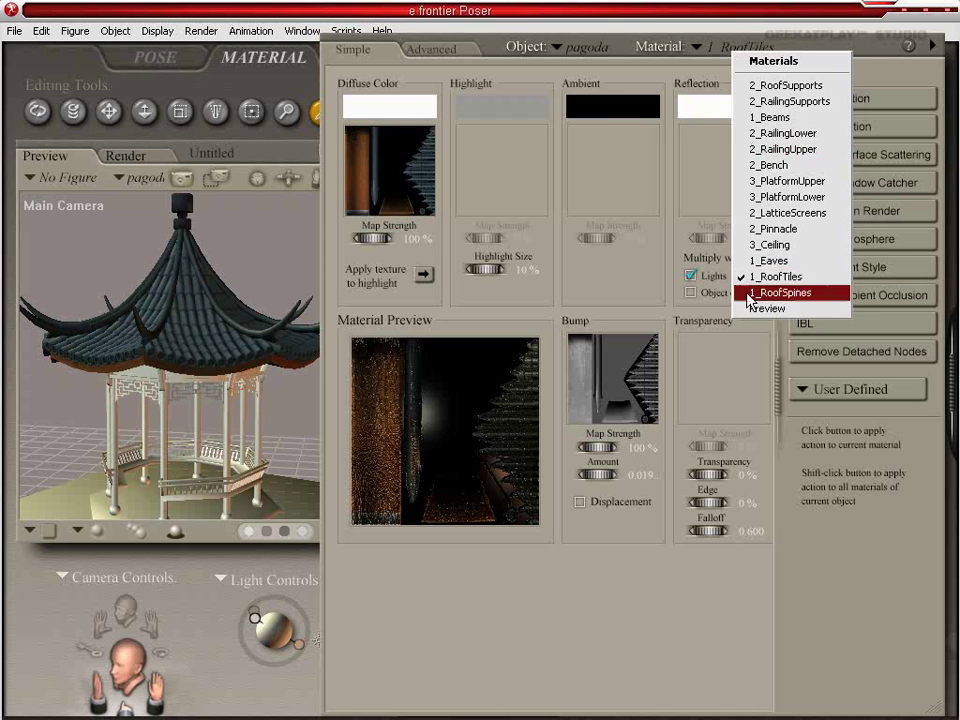
click(760, 293)
click(423, 112)
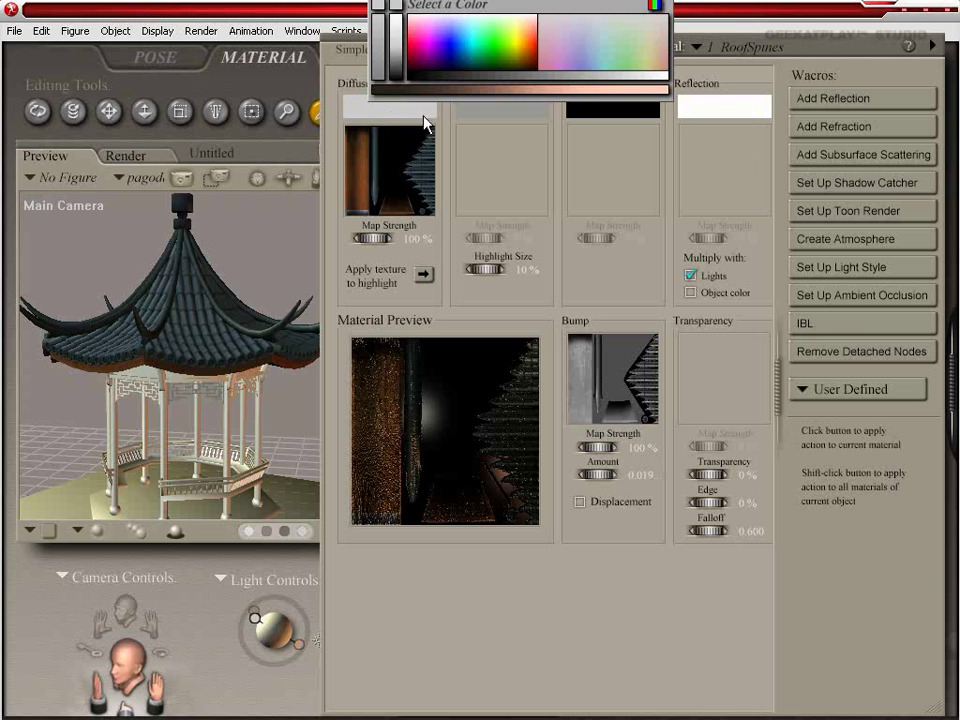
click(398, 20)
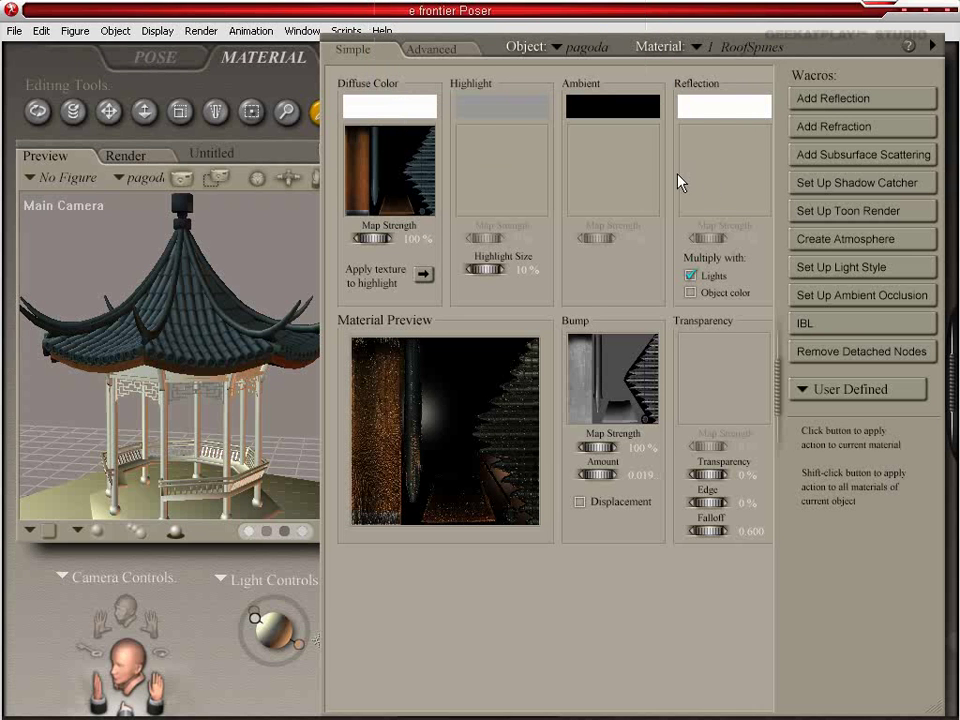
- Assign 2_pagodaB.jpg from the AsianPack folder as the 2_Pinnacle material's bump map and set the bump amount to about 0.019
click(724, 54)
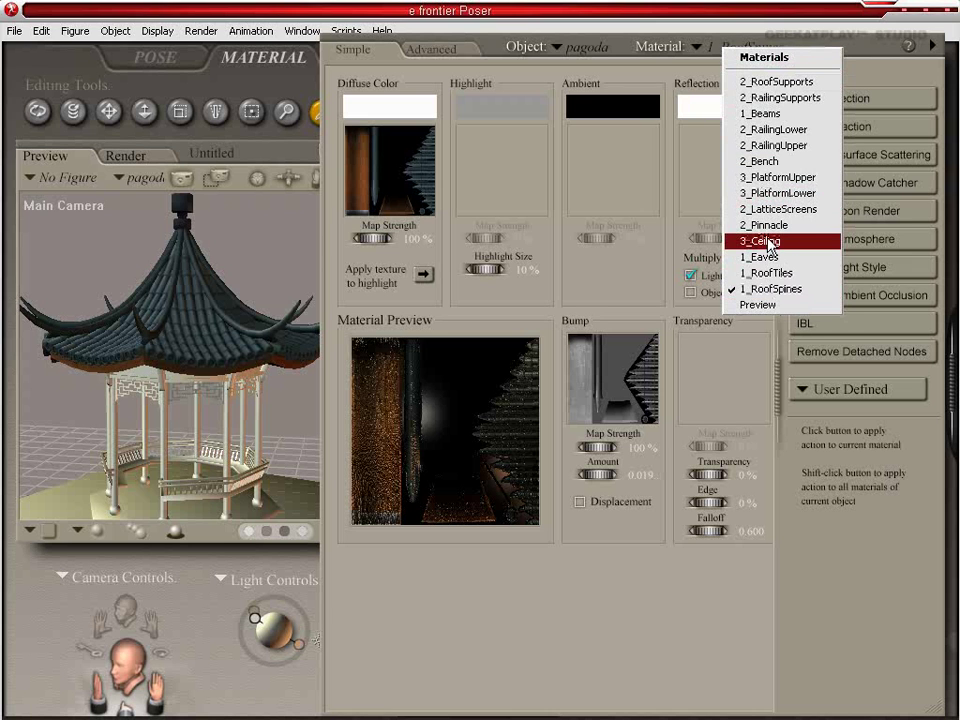
click(768, 227)
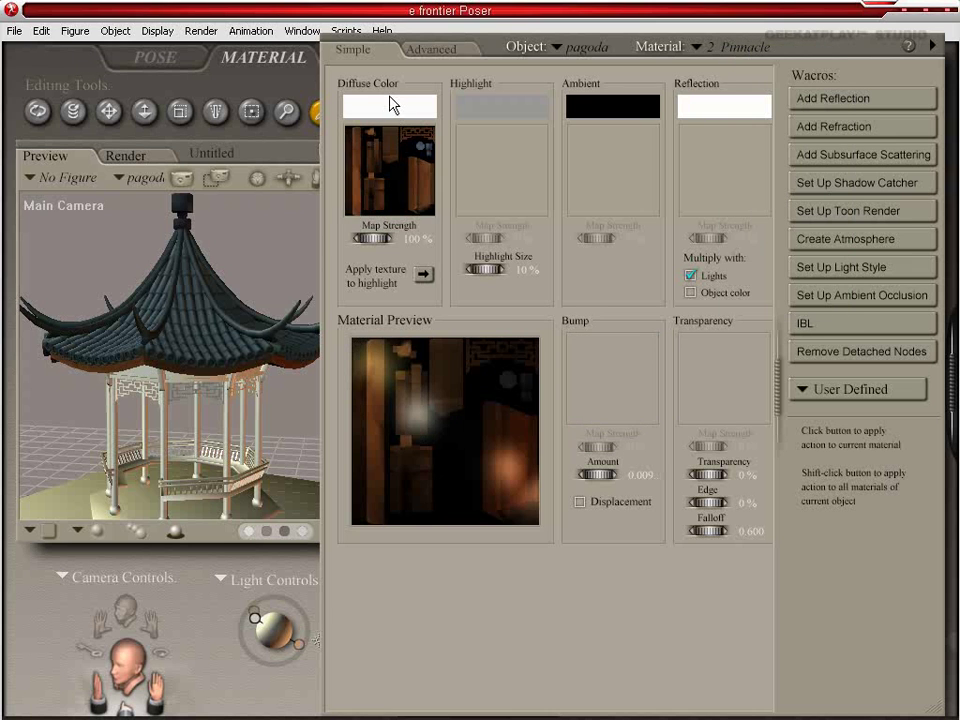
click(625, 388)
click(632, 362)
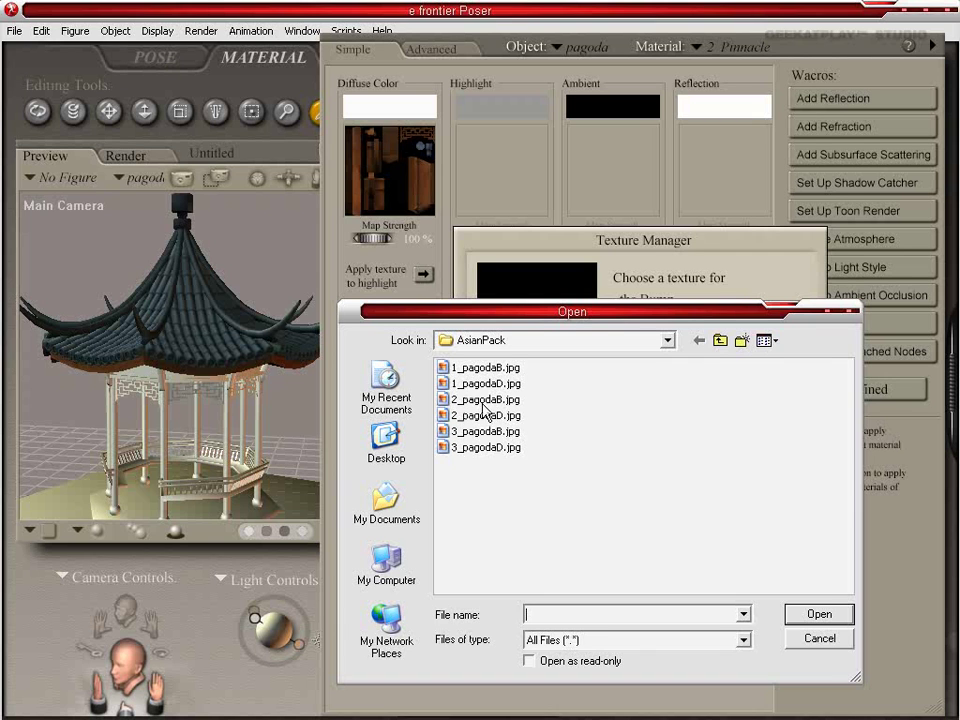
click(484, 401)
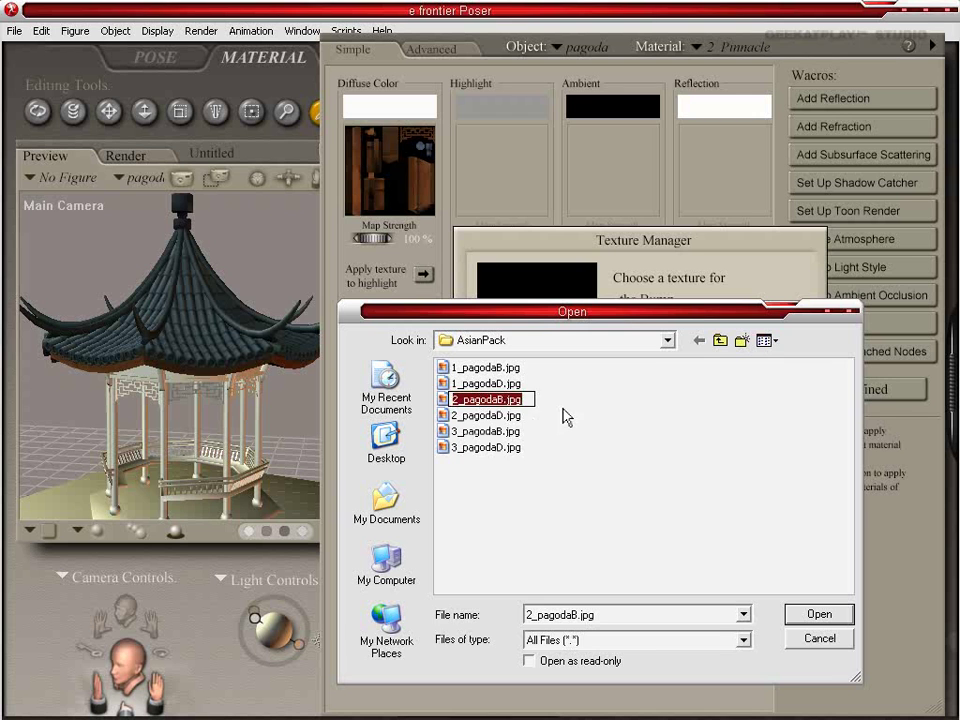
double_click(488, 399)
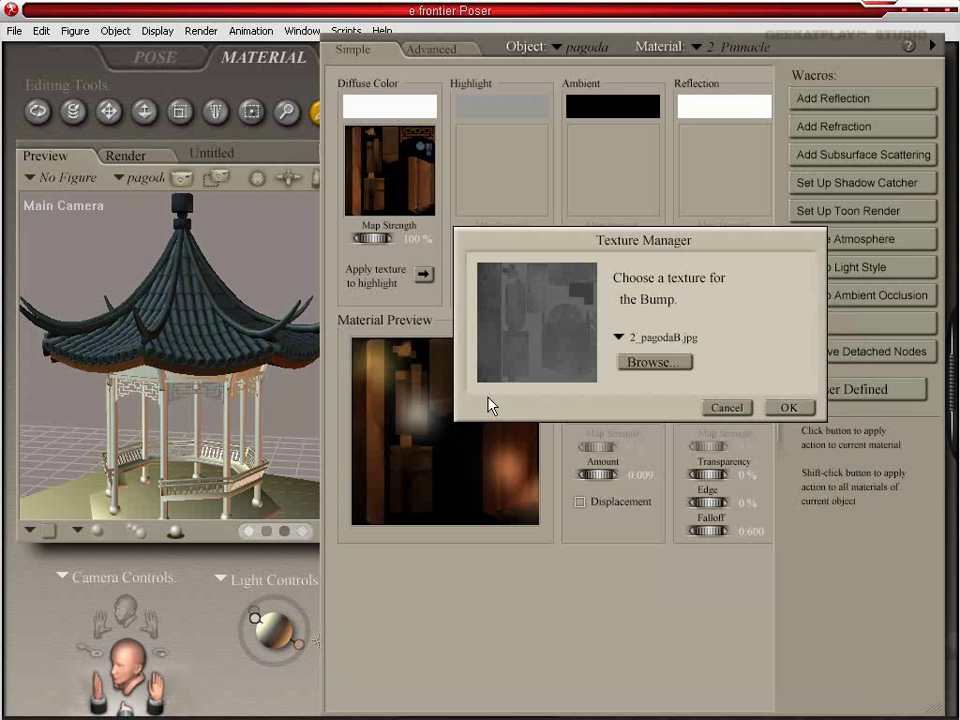
click(789, 402)
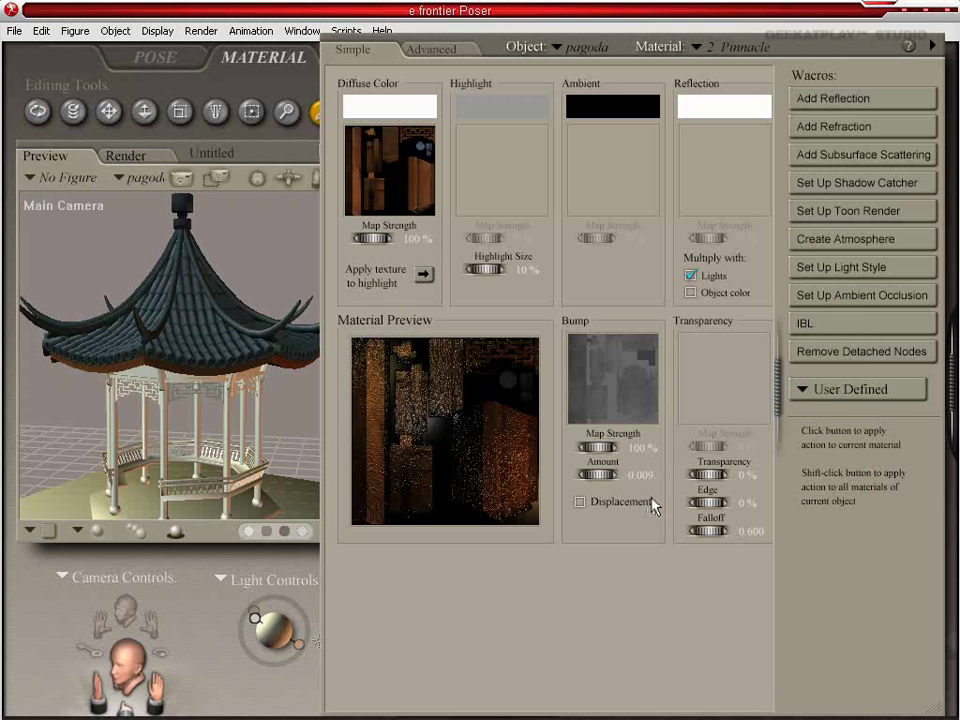
drag(613, 483, 625, 483)
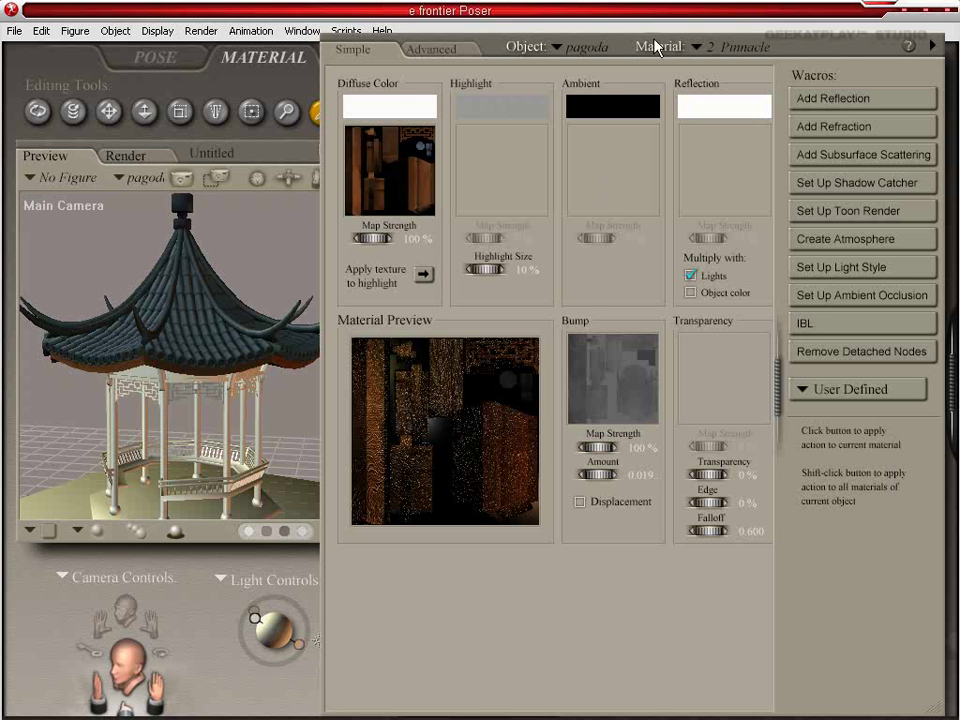
- Copy the 2_Pinnacle material's PoserSurface node together with its diffuse and bump image map nodes
click(442, 48)
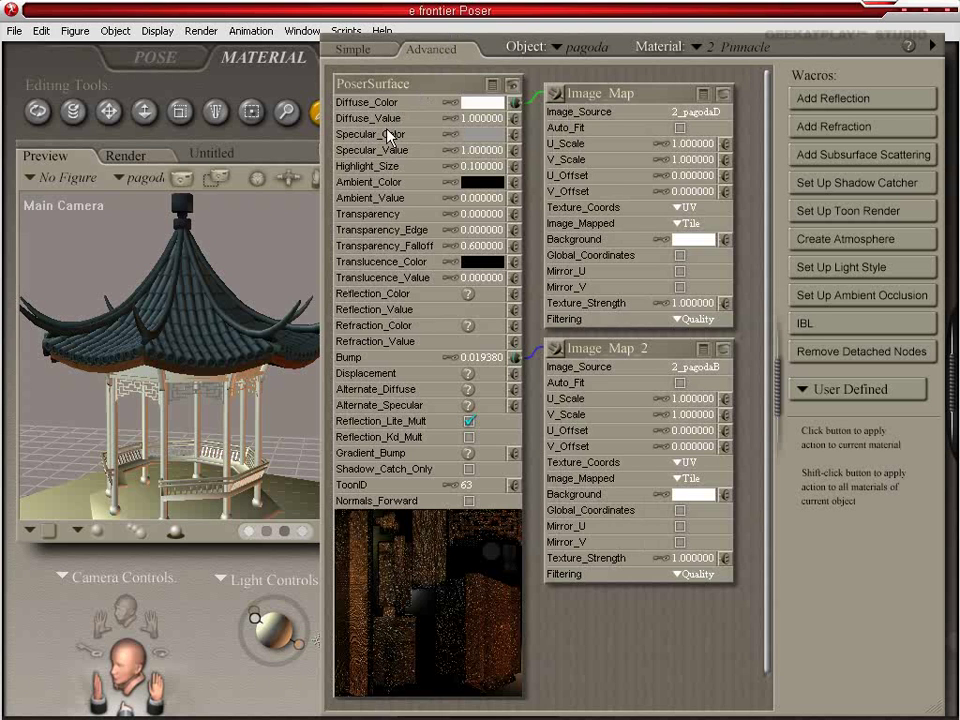
click(418, 88)
click(602, 97)
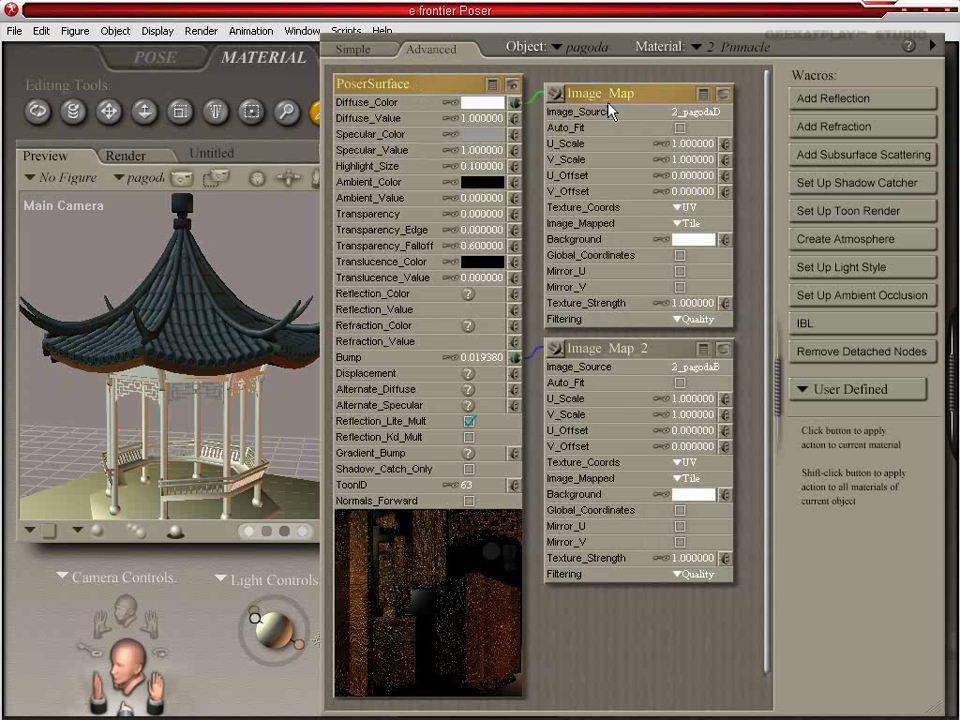
click(624, 356)
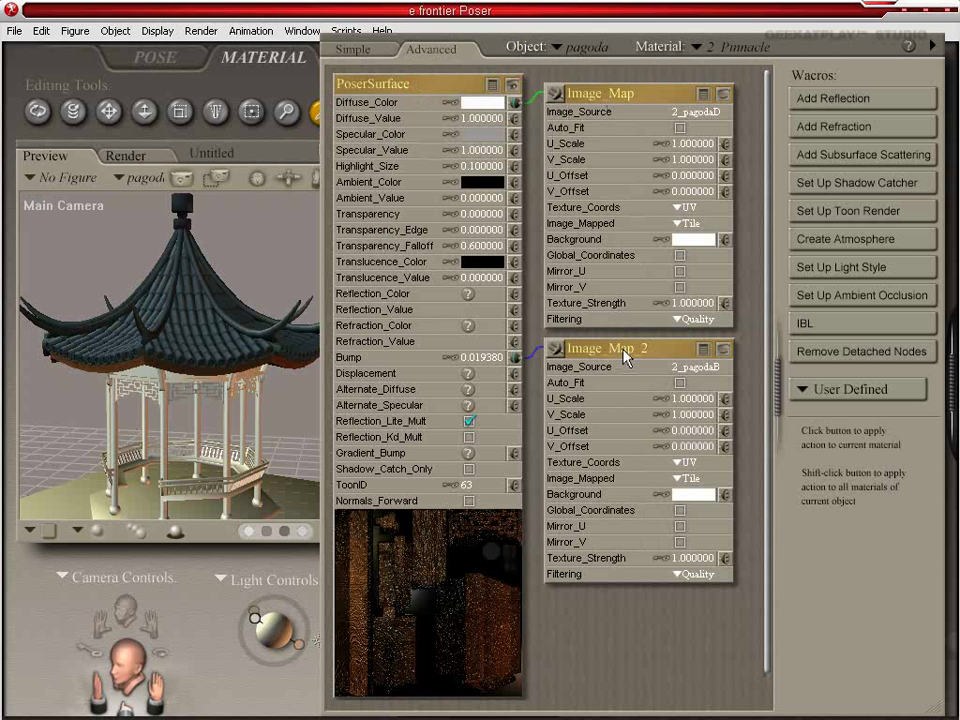
right_click(417, 87)
click(443, 133)
click(695, 48)
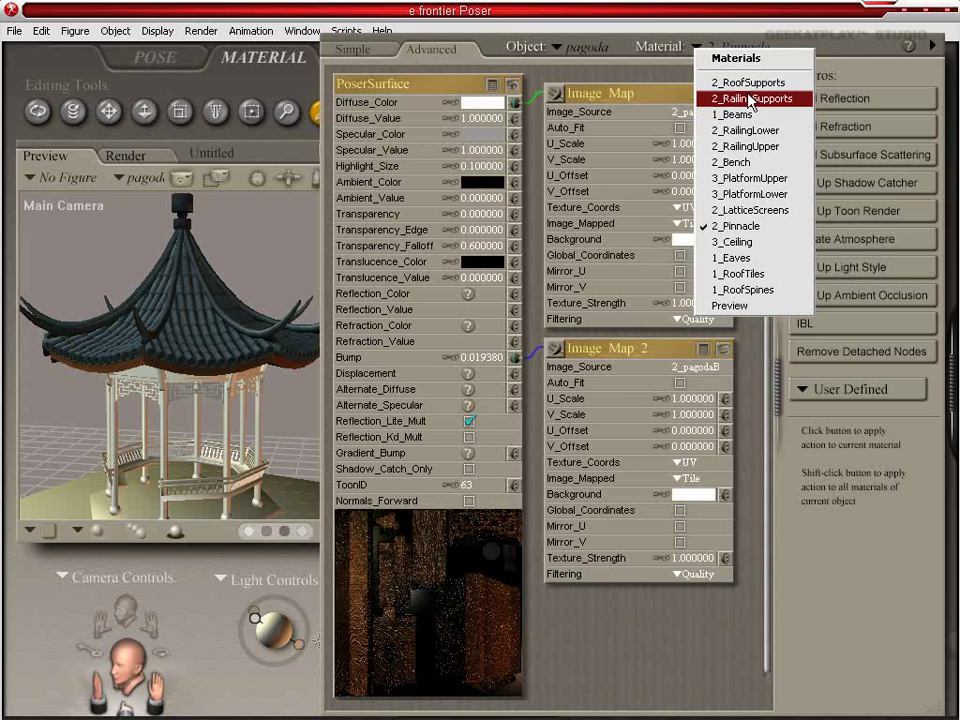
click(680, 47)
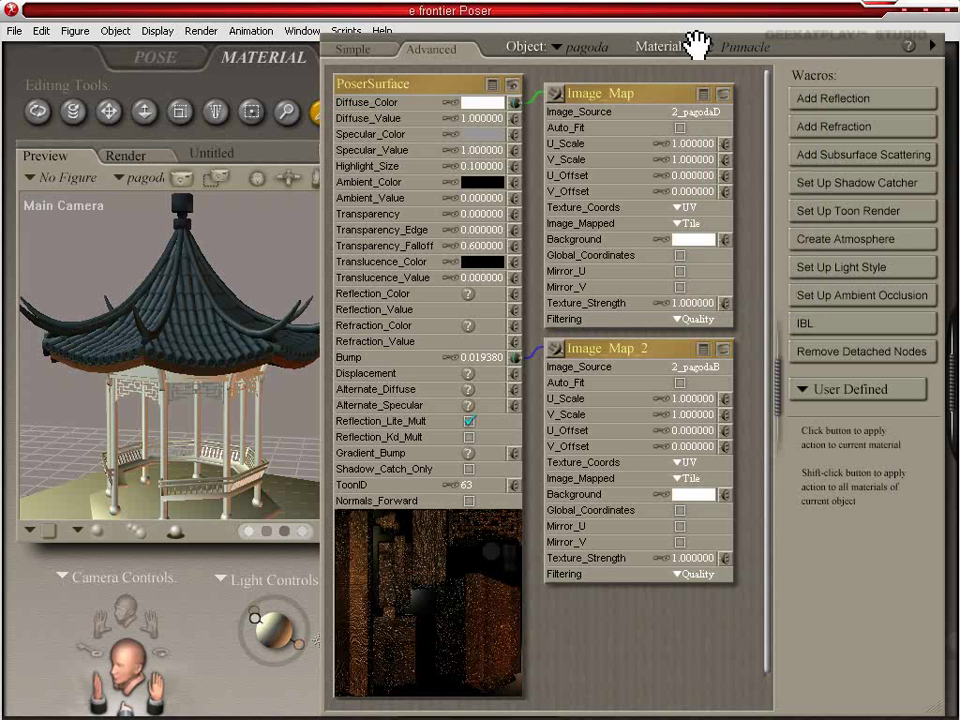
click(700, 47)
click(739, 398)
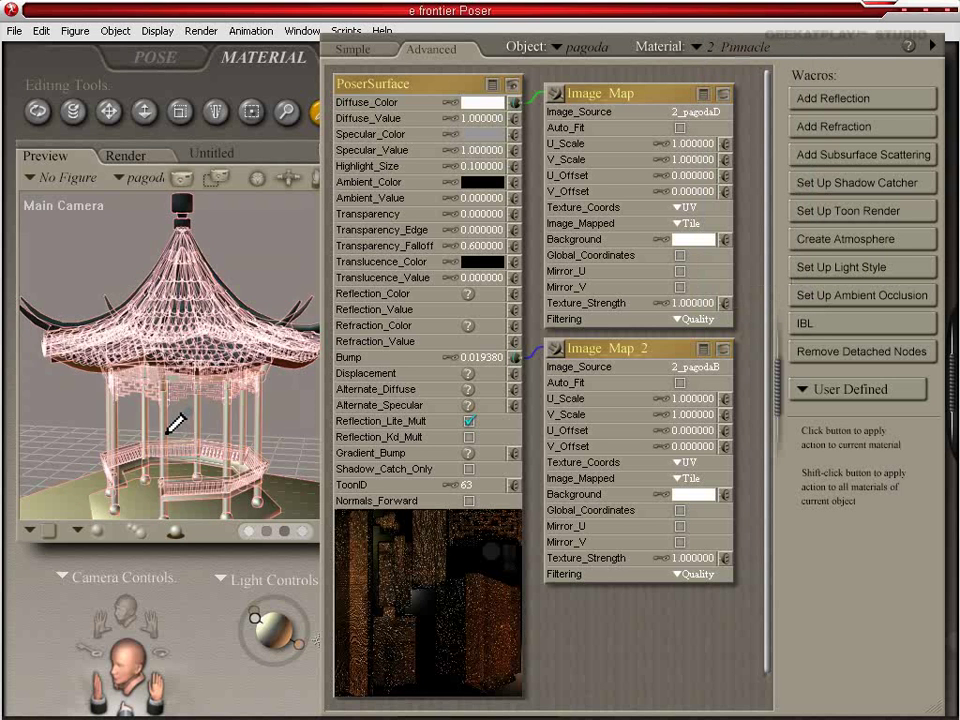
click(175, 425)
- Paste the copied Pinnacle surface and image map nodes into the 2_RoofSupports material
click(700, 47)
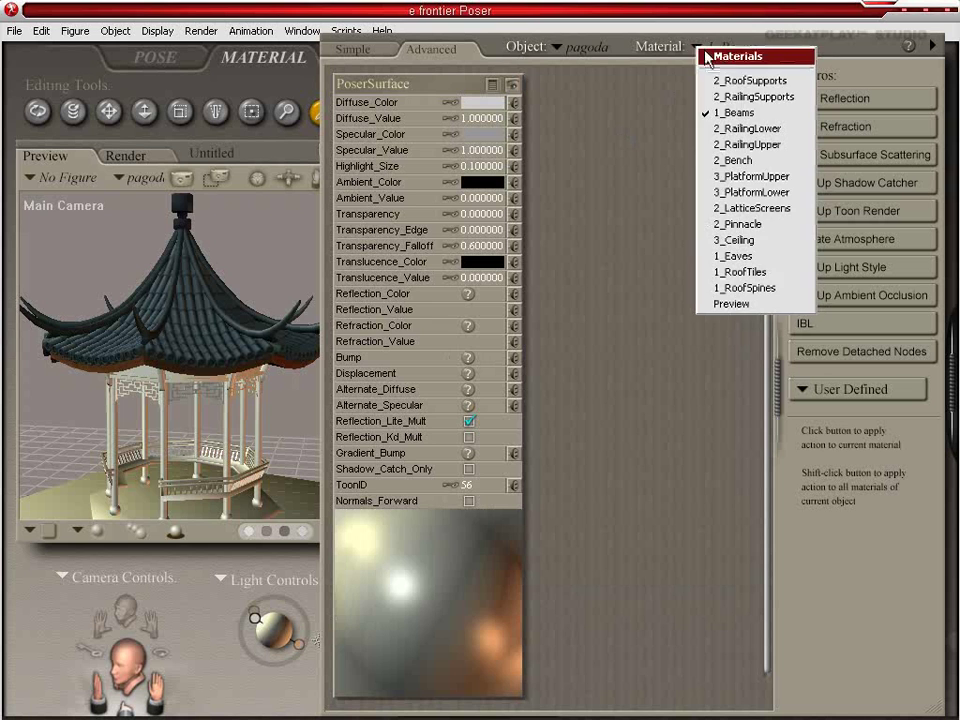
click(756, 81)
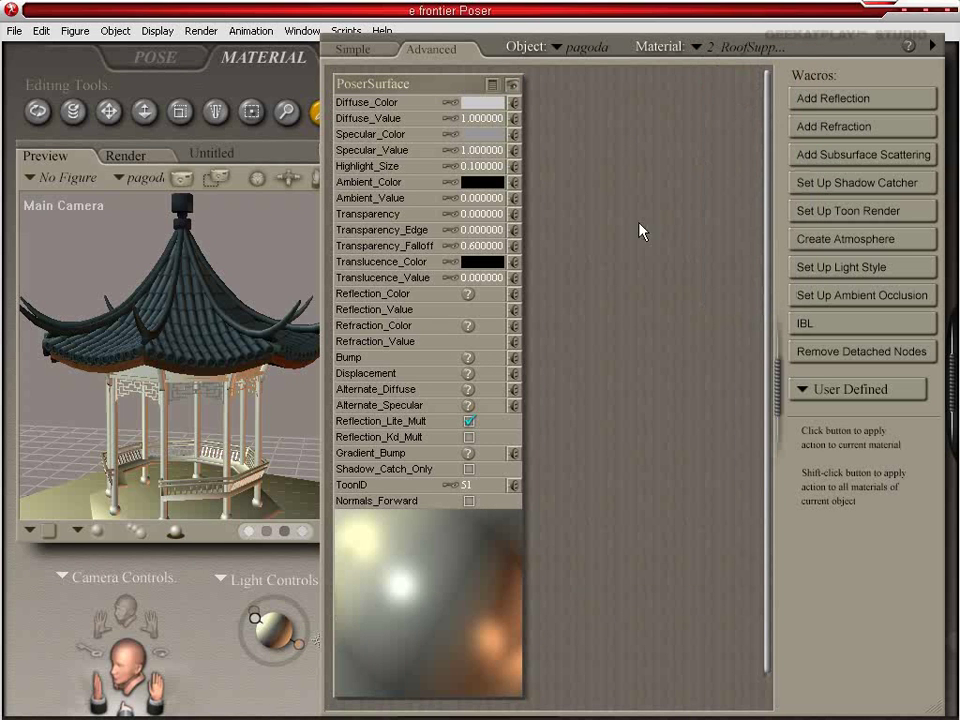
click(425, 92)
right_click(428, 91)
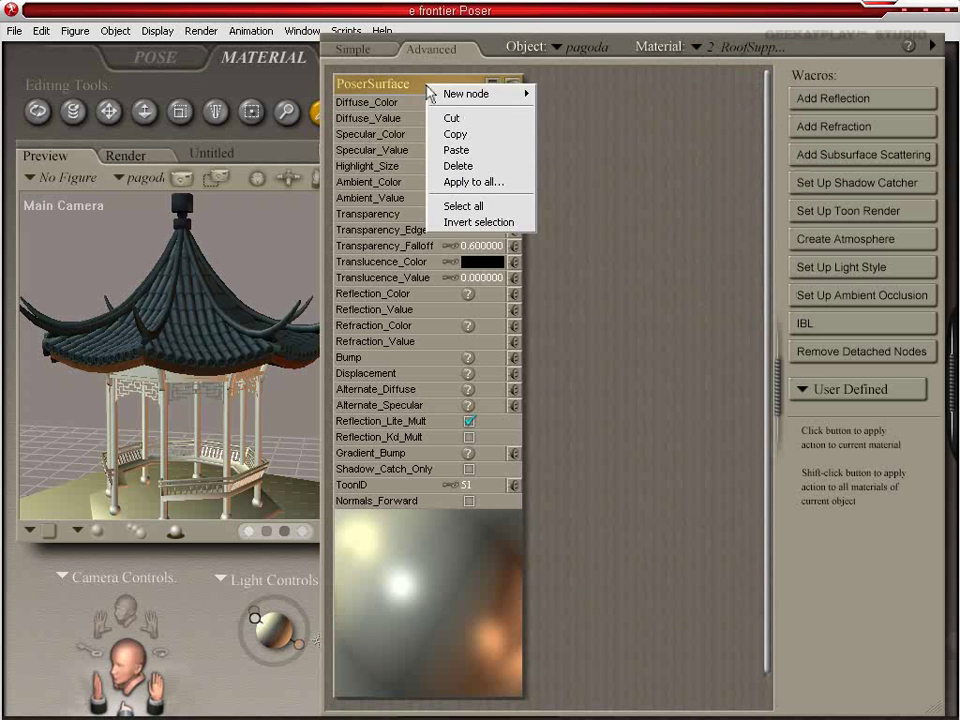
click(458, 150)
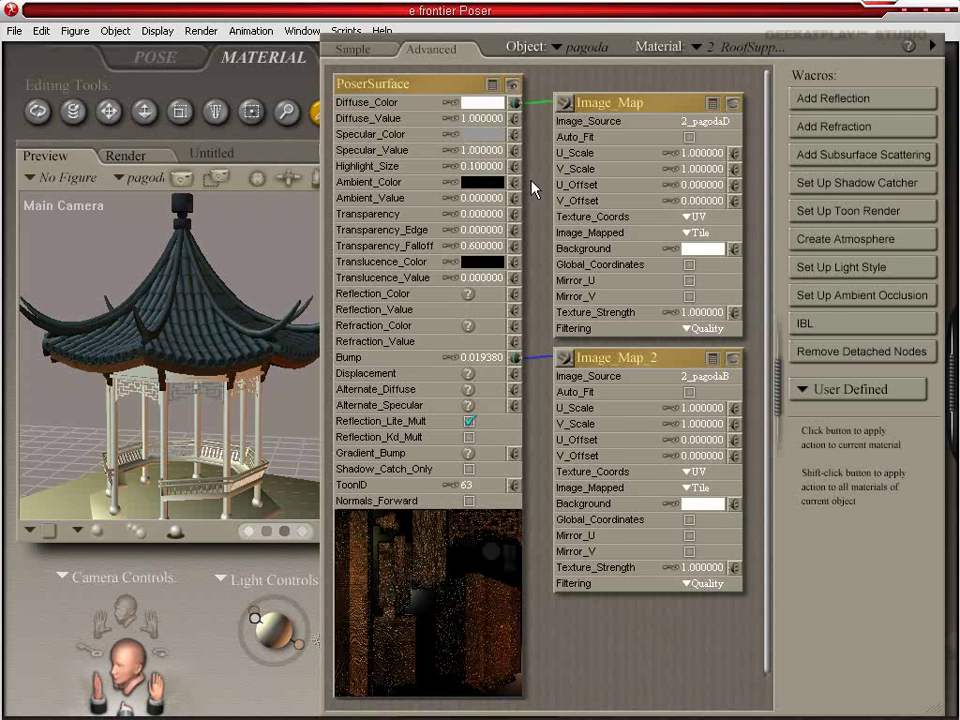
- Paste the copied Pinnacle surface and image map nodes into the 2_RailingSupports material
click(708, 48)
click(735, 94)
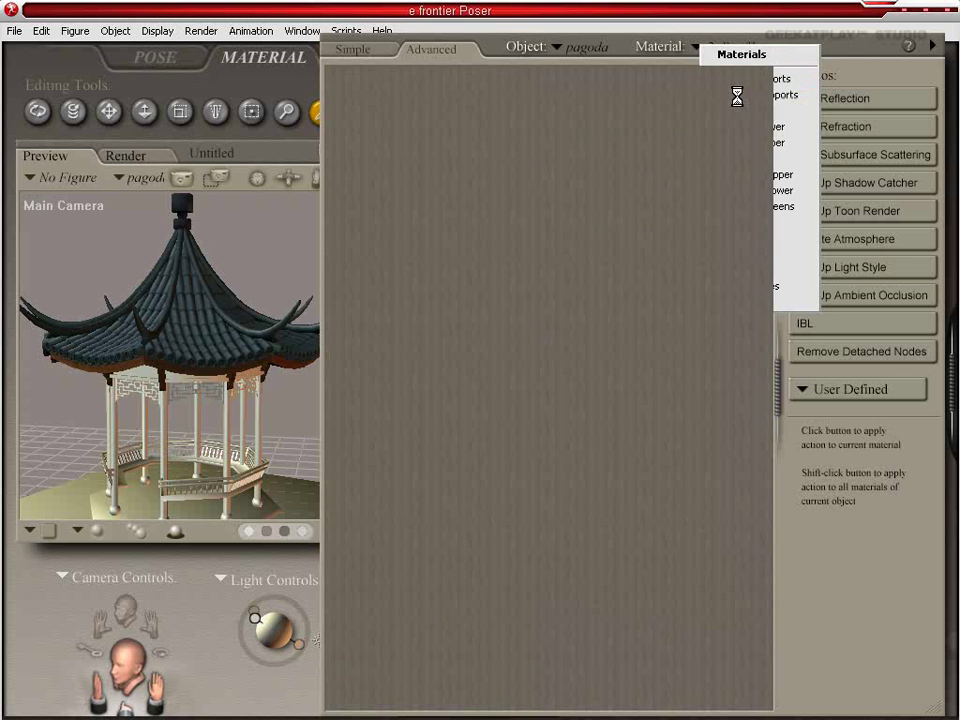
right_click(413, 86)
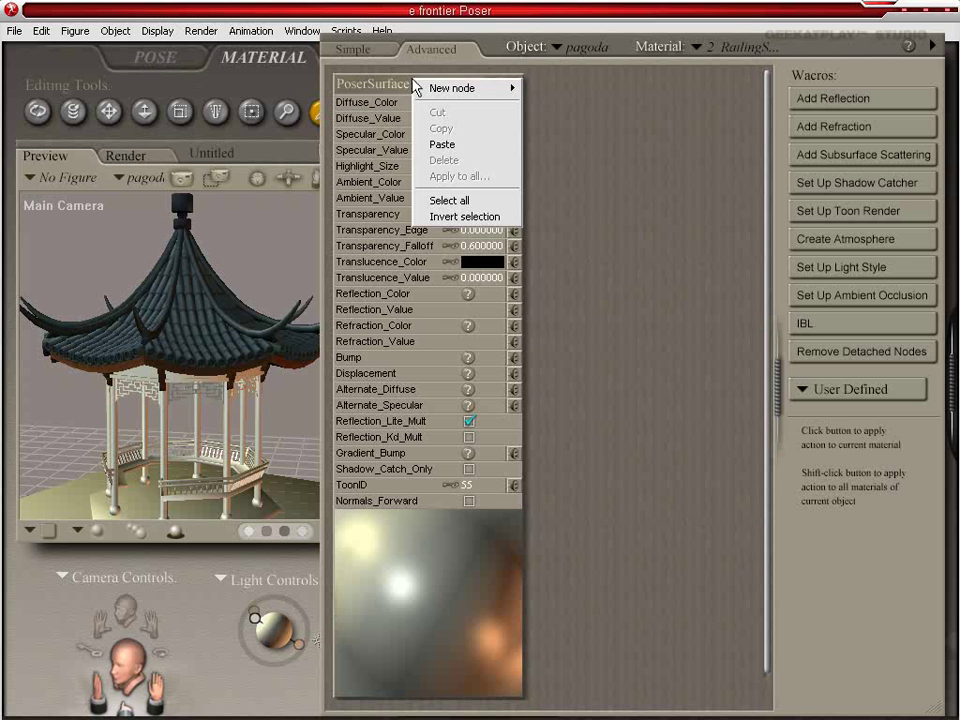
click(456, 145)
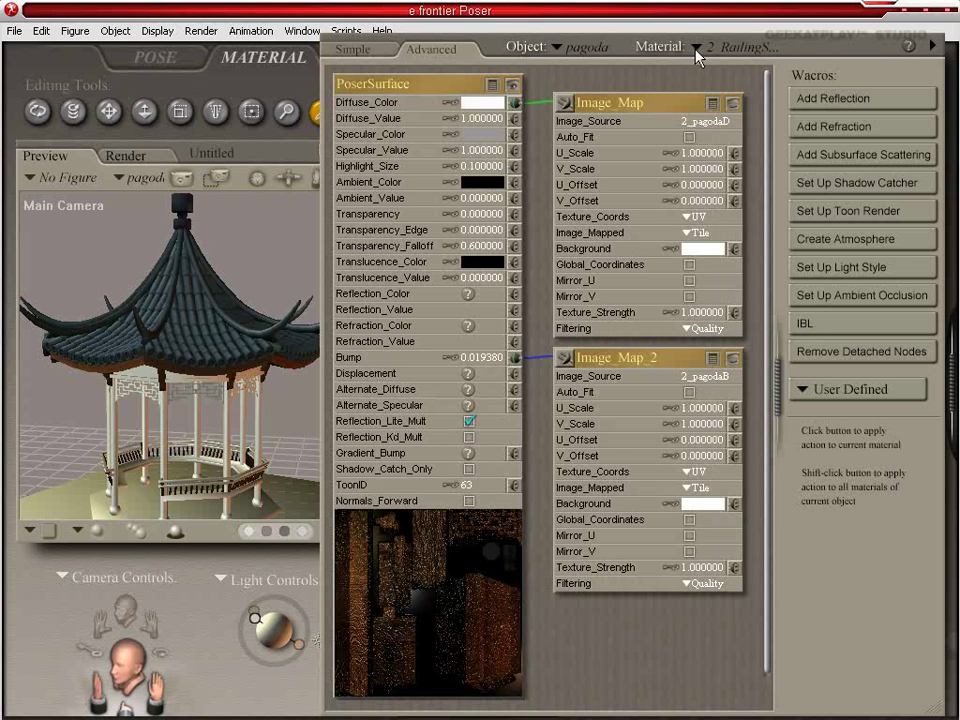
- Paste the copied Pinnacle surface and image map nodes into the 2_RailingLower material
click(696, 48)
click(740, 128)
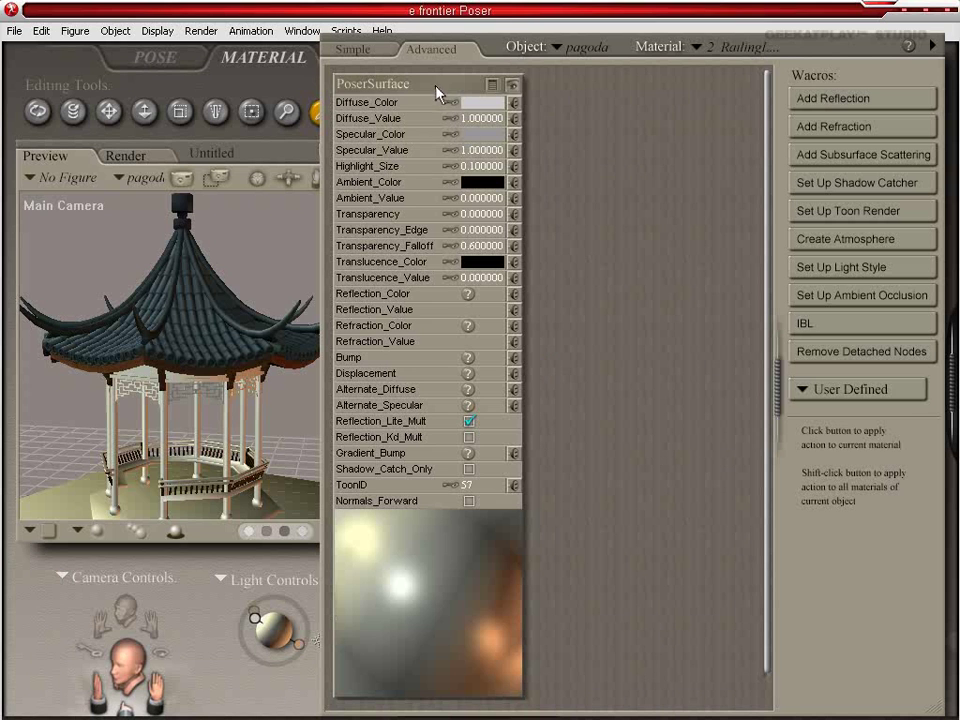
right_click(437, 90)
click(470, 152)
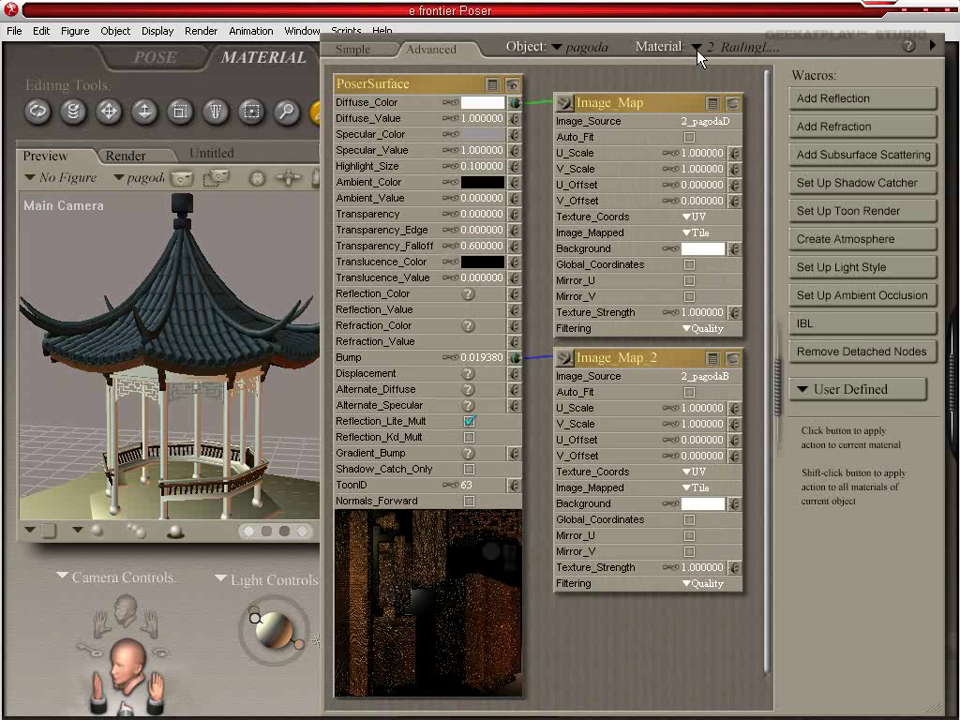
- Paste the copied Pinnacle surface and image map nodes into the 2_RailingUpper material
click(697, 50)
click(739, 146)
click(440, 88)
right_click(440, 90)
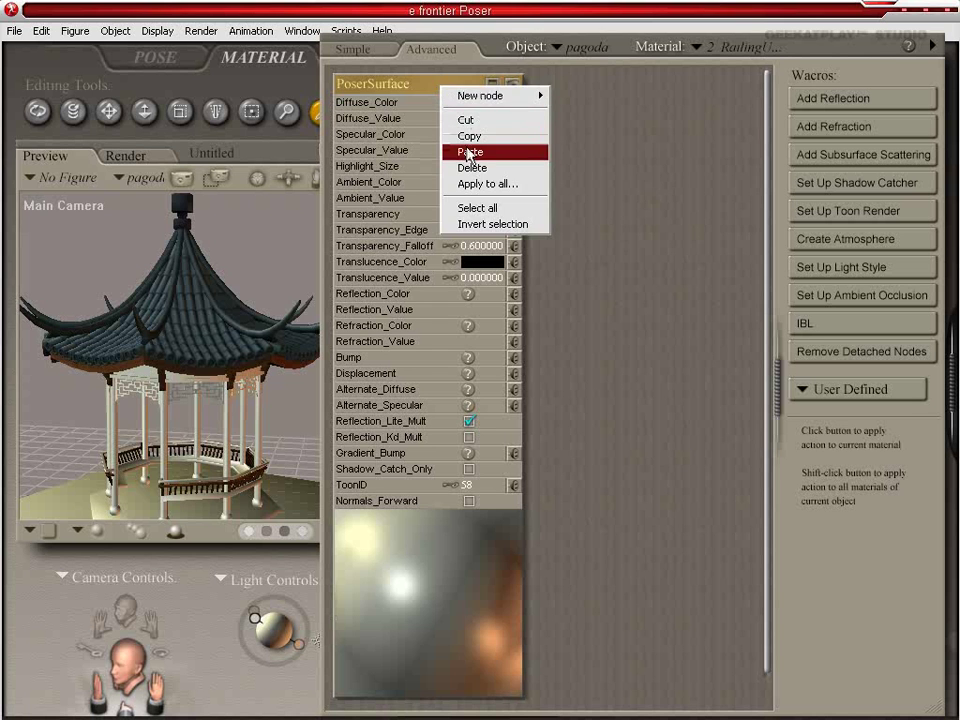
click(462, 150)
- Paste the copied Pinnacle surface and image map nodes into the 2_Bench material
click(699, 48)
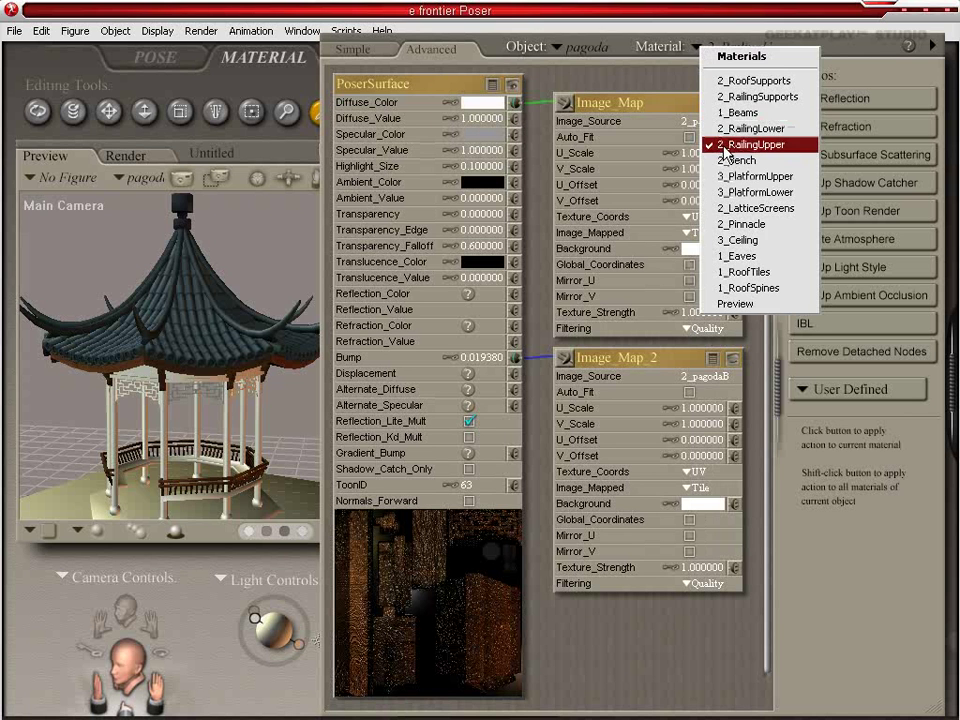
click(724, 155)
right_click(410, 86)
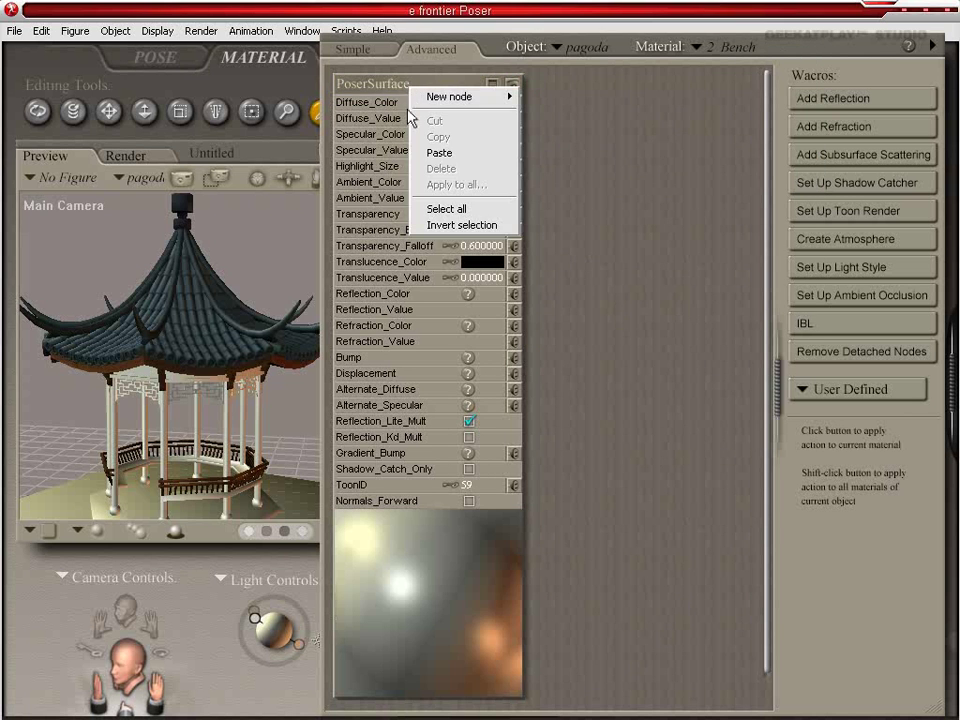
click(438, 155)
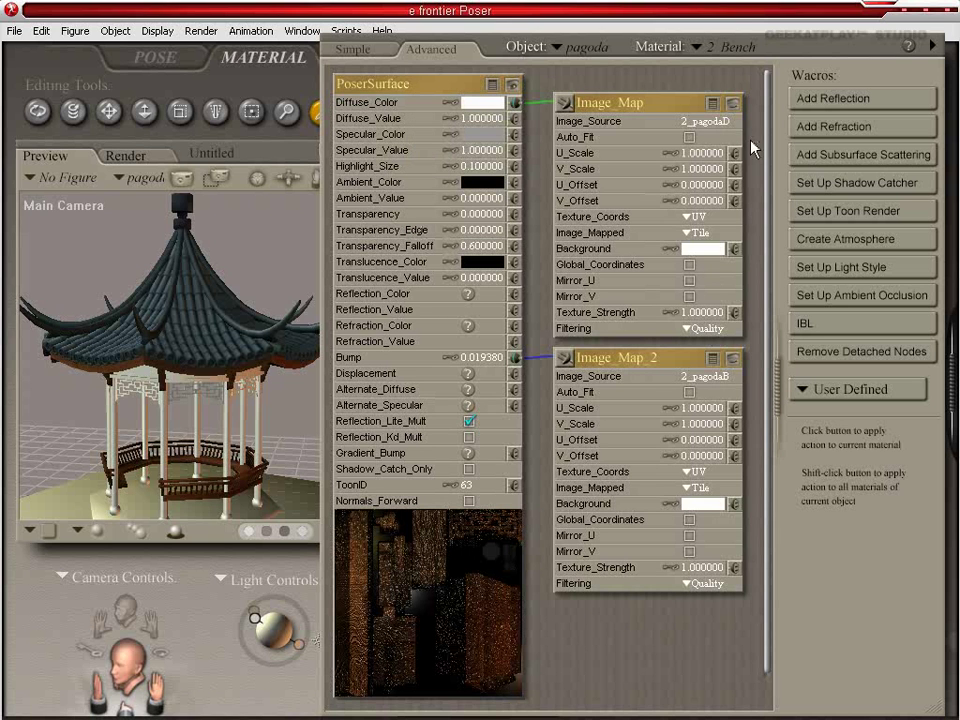
- Paste the copied Pinnacle surface and image map nodes into the 2_LatticeScreens material
click(698, 48)
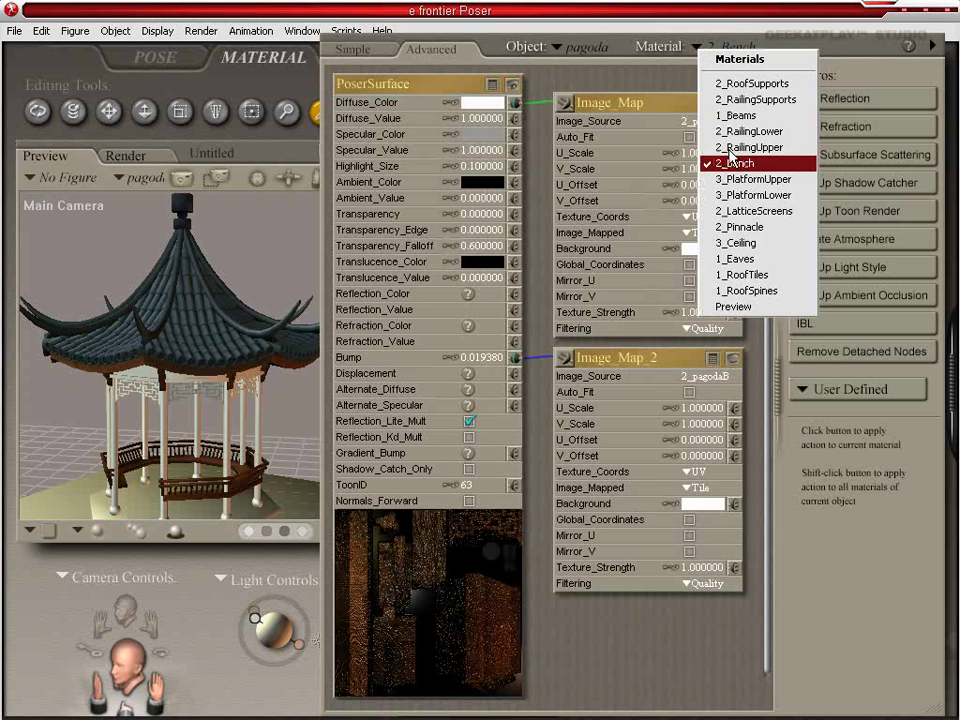
click(741, 213)
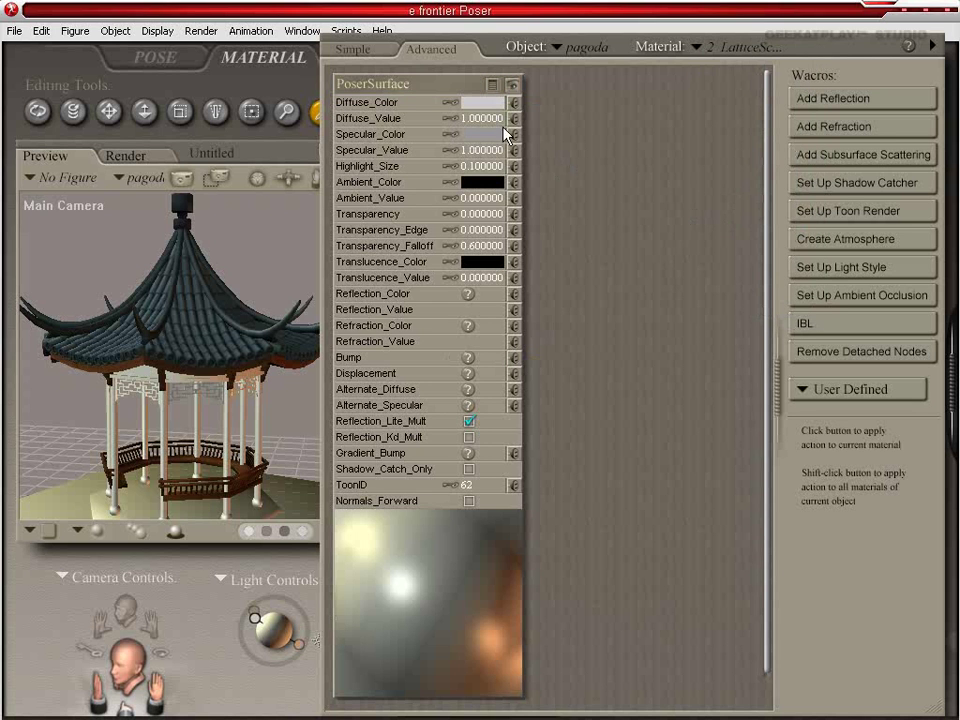
right_click(404, 87)
click(434, 150)
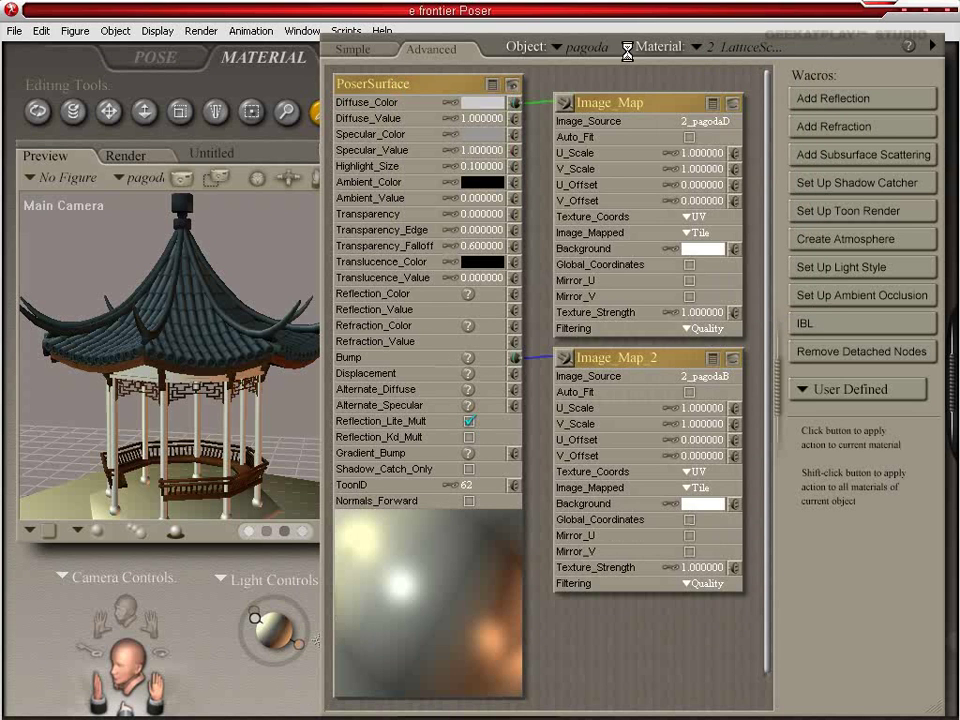
right_click(407, 89)
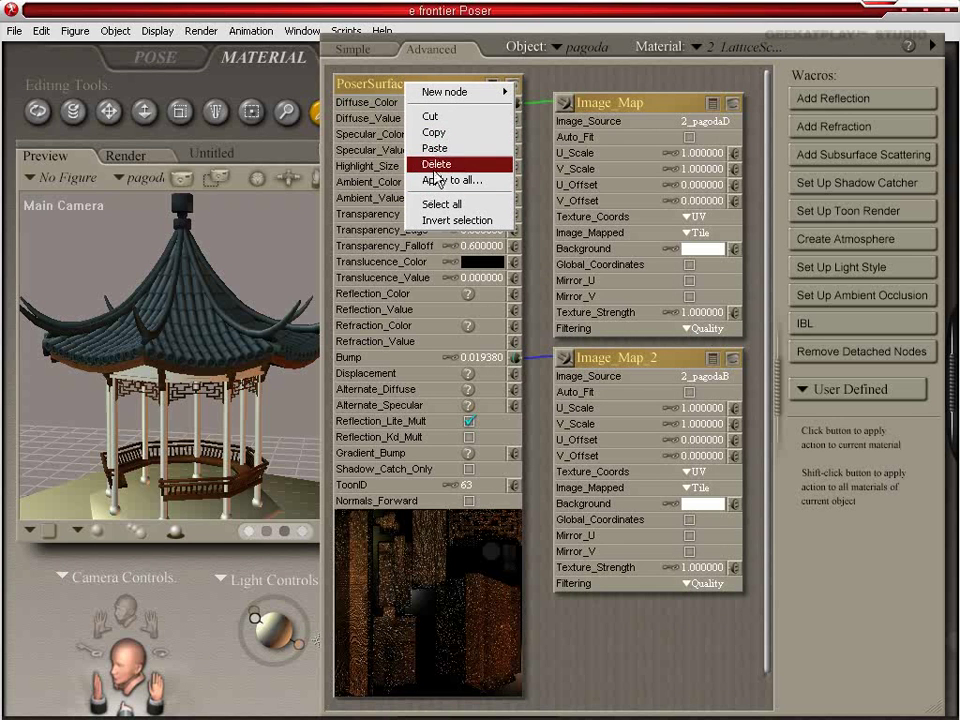
click(583, 82)
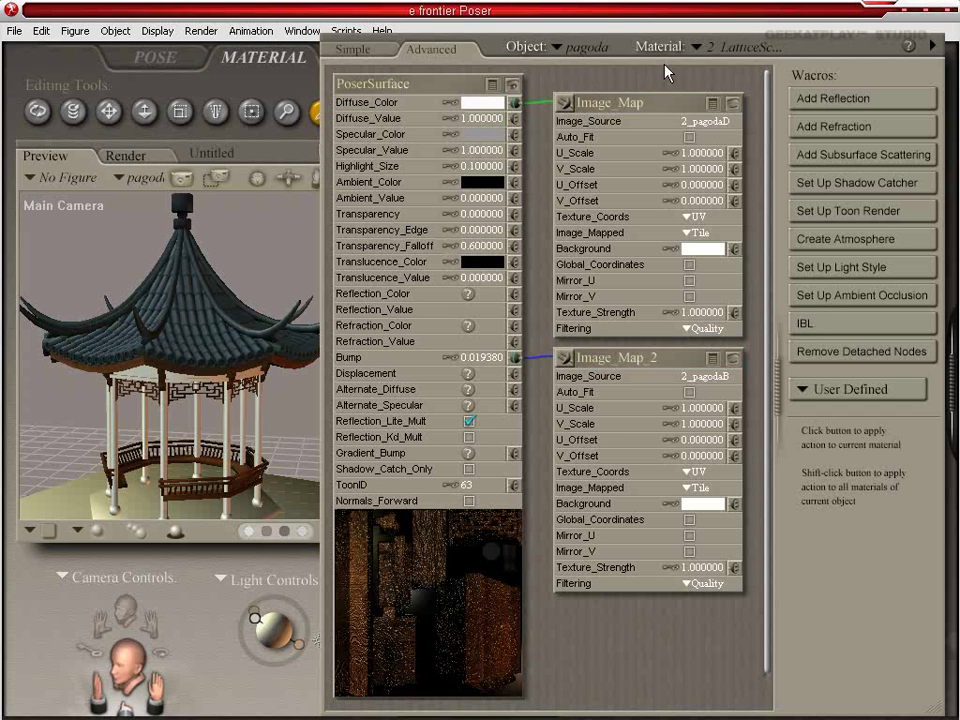
click(424, 88)
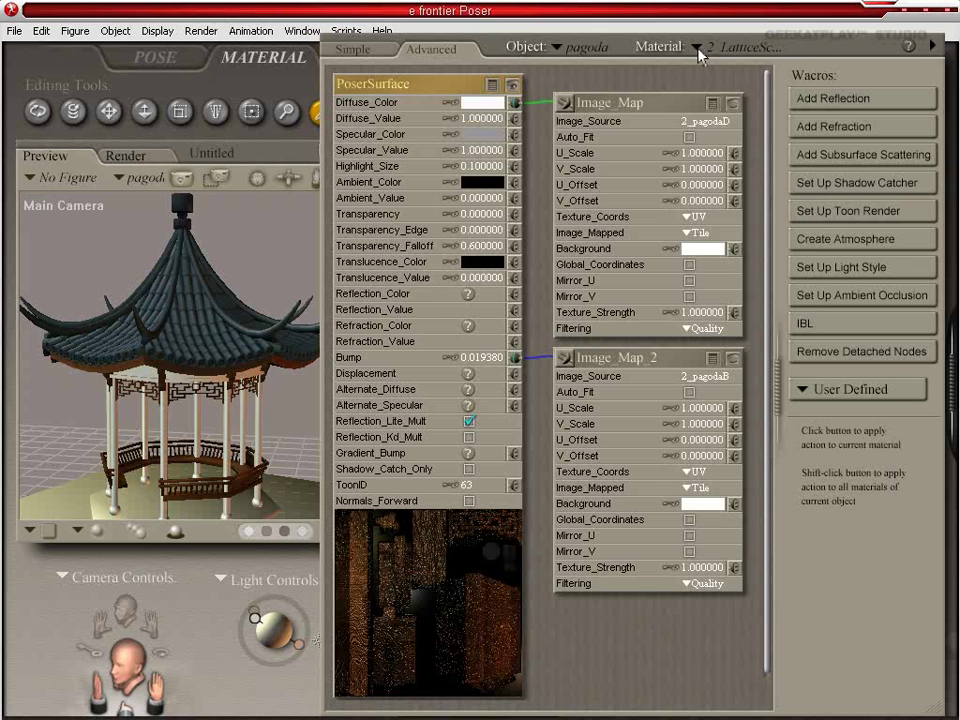
click(697, 48)
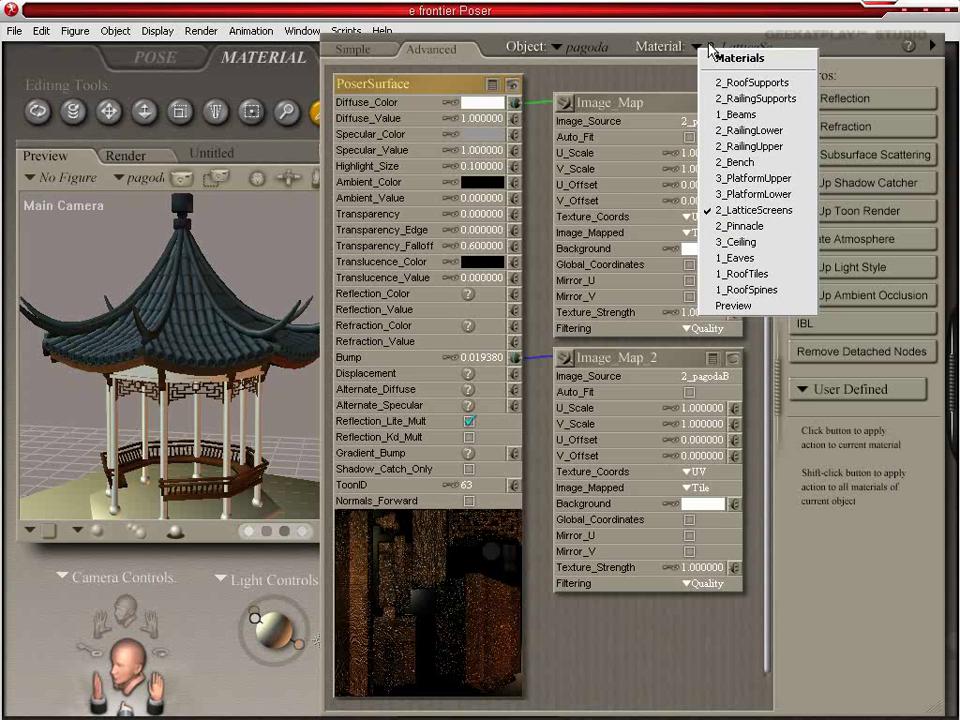
click(669, 84)
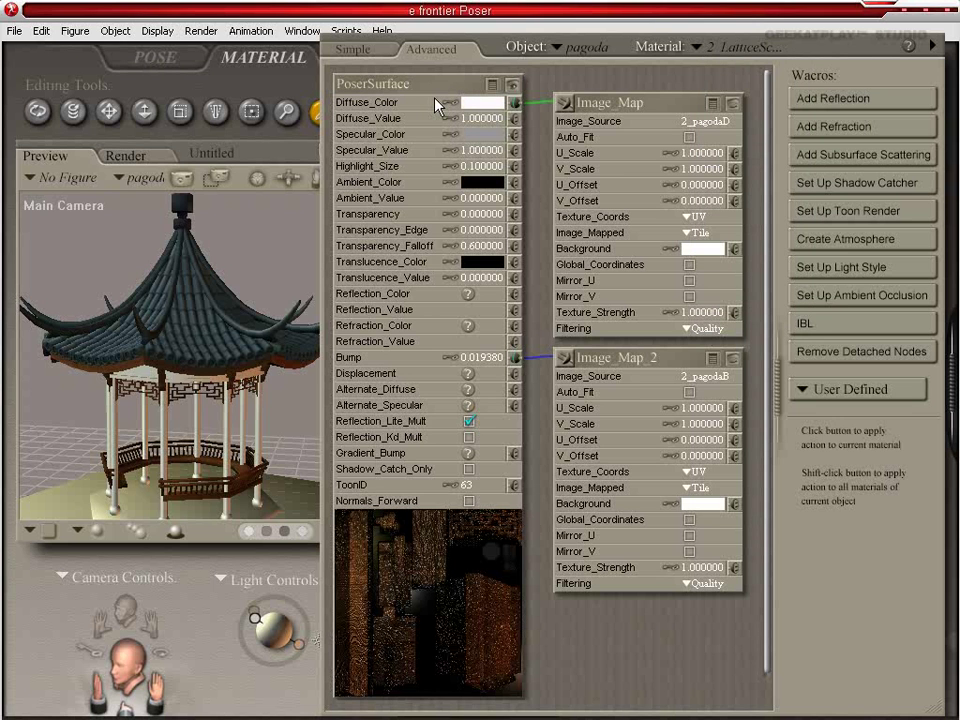
click(716, 50)
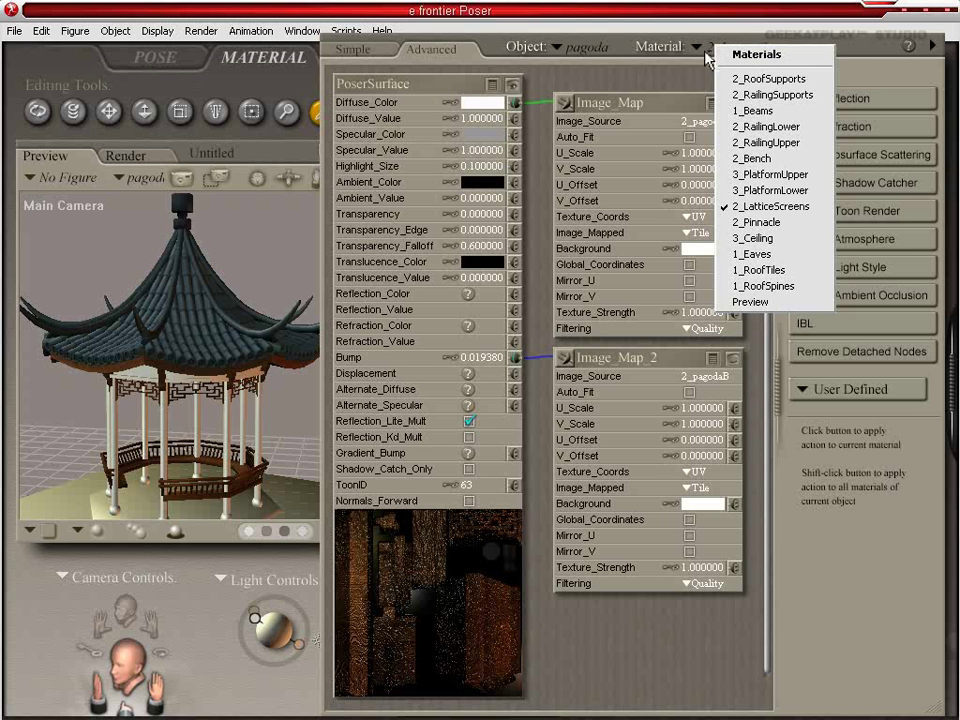
click(752, 222)
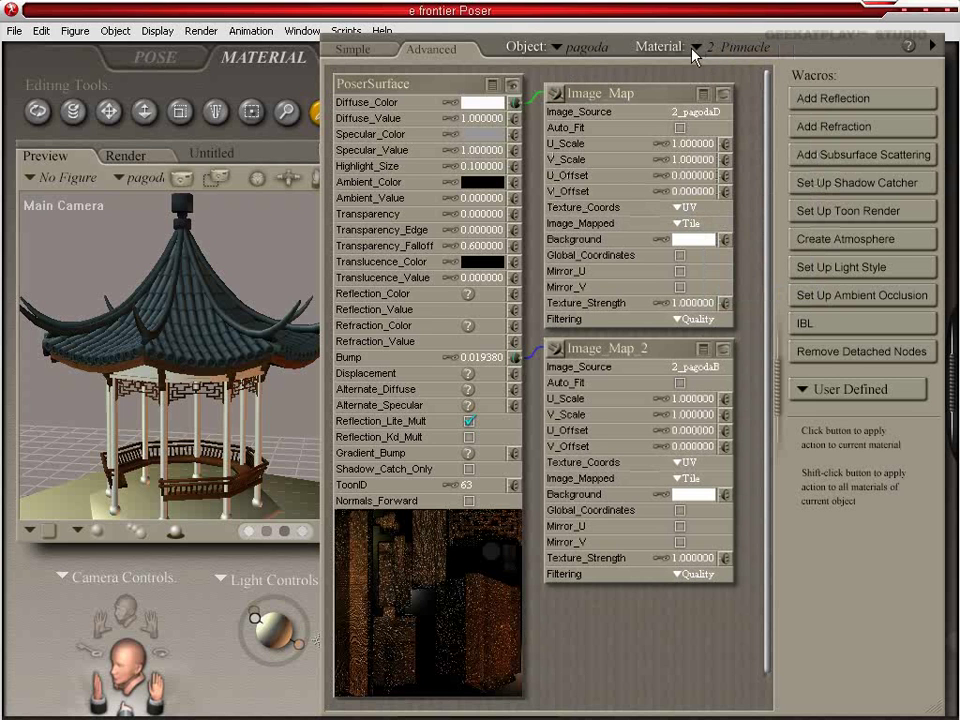
click(355, 48)
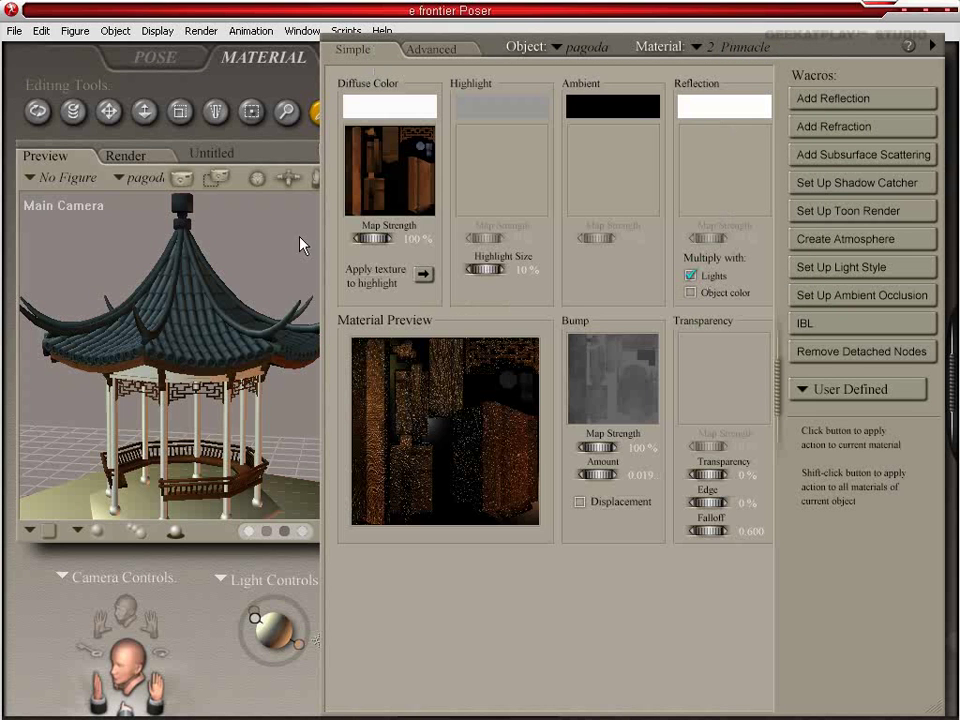
- Pick the pagoda's columns in the preview and paste the copied Pinnacle surface and image map nodes into their 1_Beams material
click(230, 438)
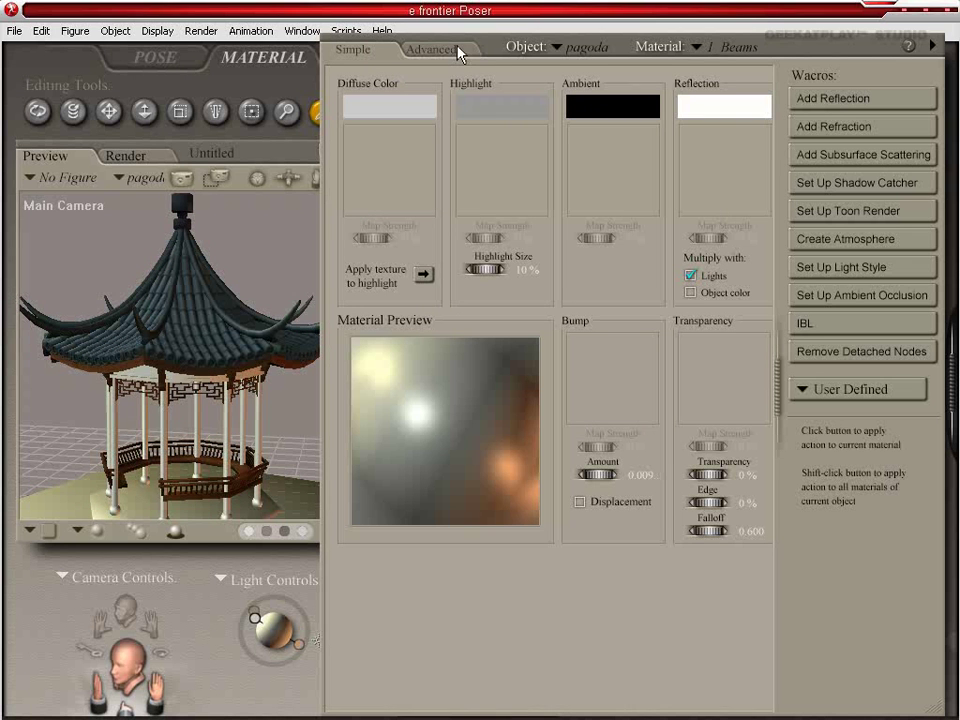
click(698, 46)
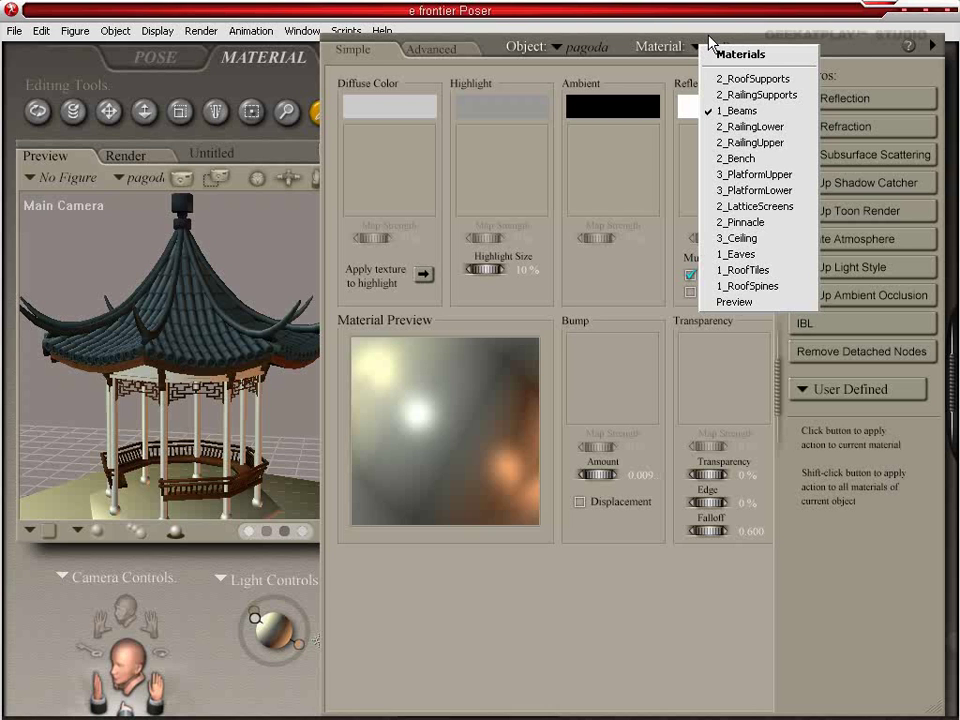
click(711, 42)
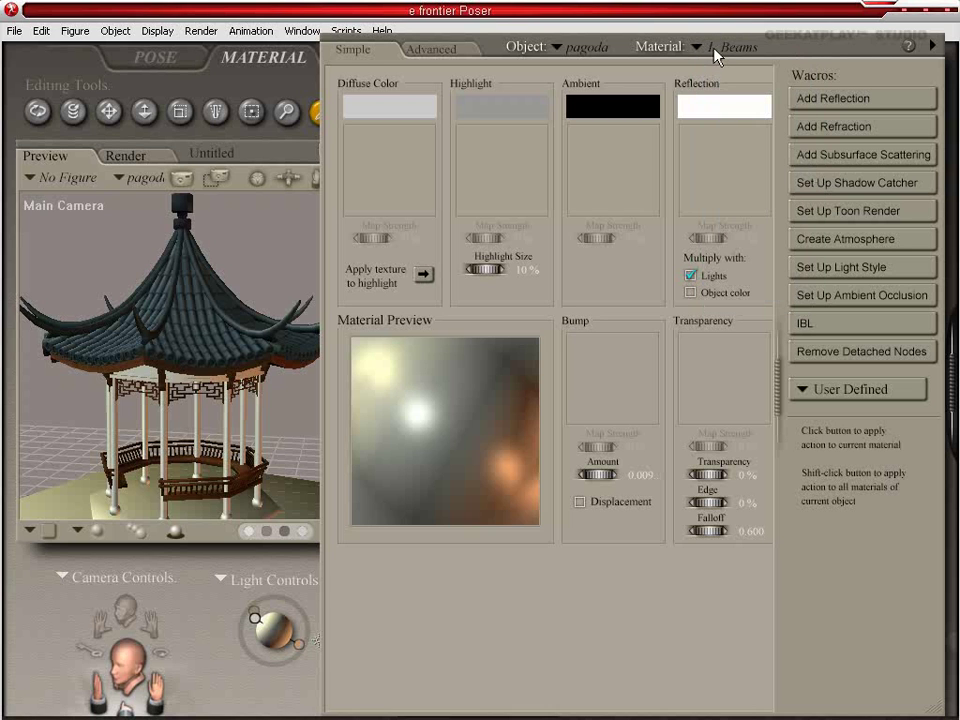
click(435, 49)
right_click(412, 88)
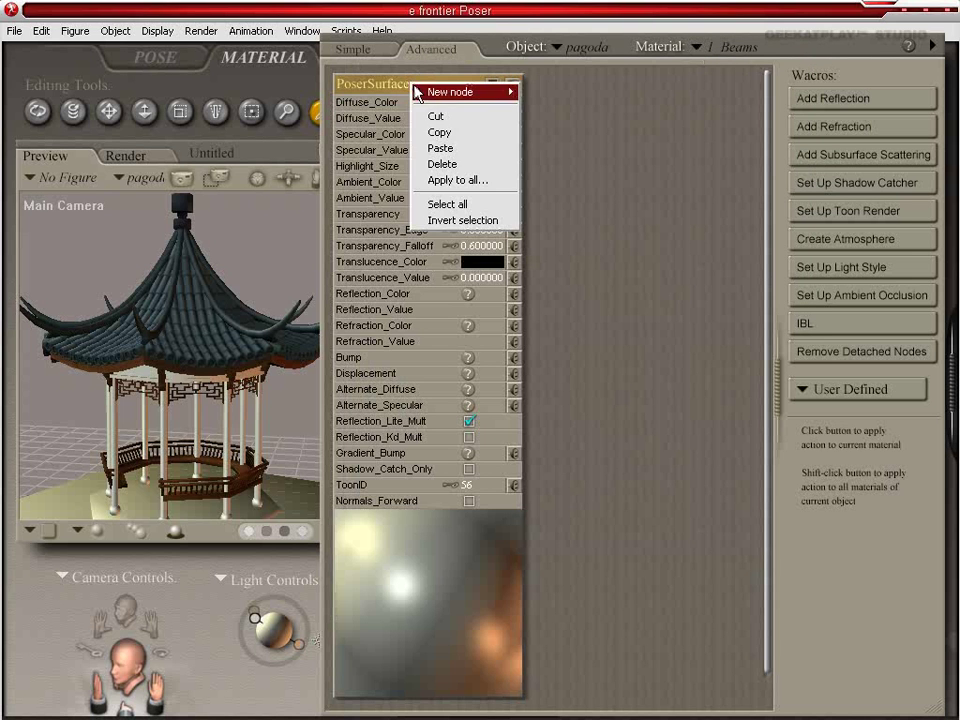
click(440, 146)
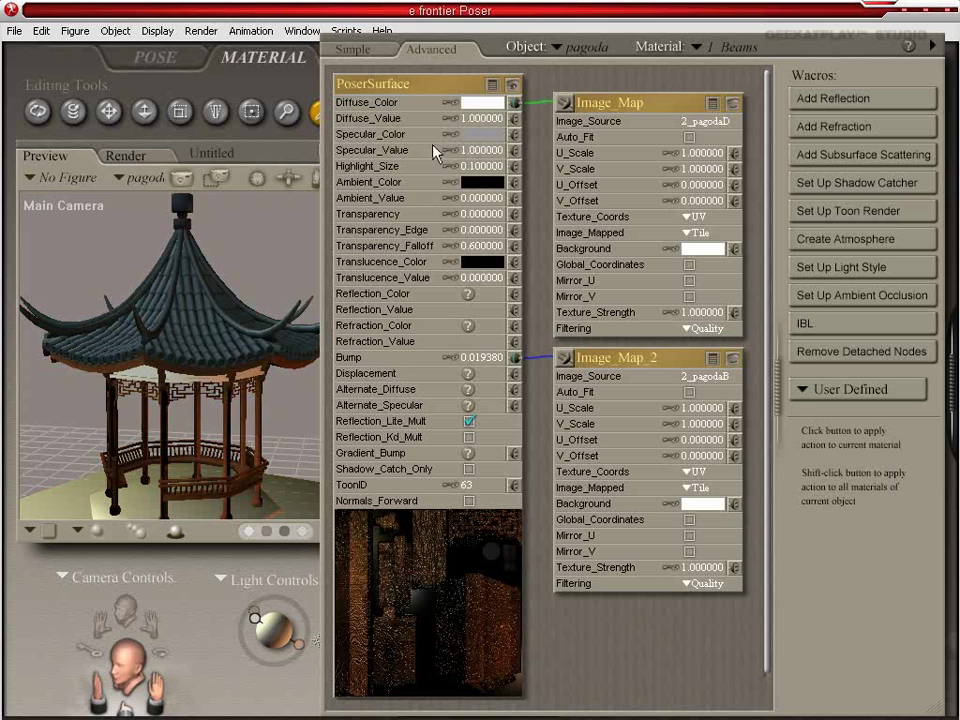
- Set the diffuse color of the 3_Ceiling material to white in the simple material view
click(693, 47)
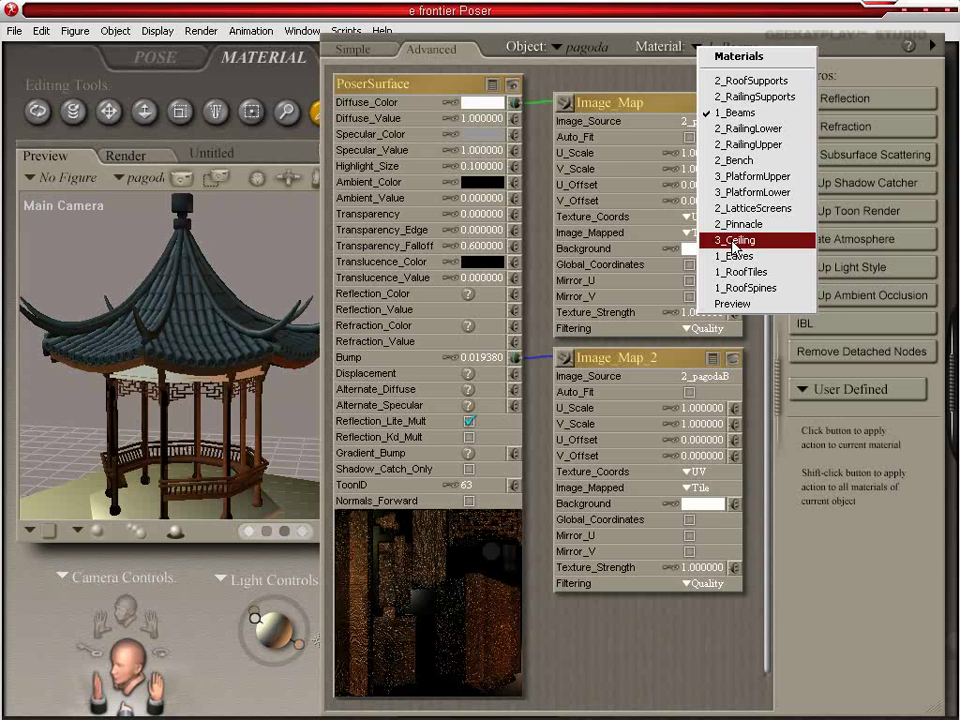
click(736, 243)
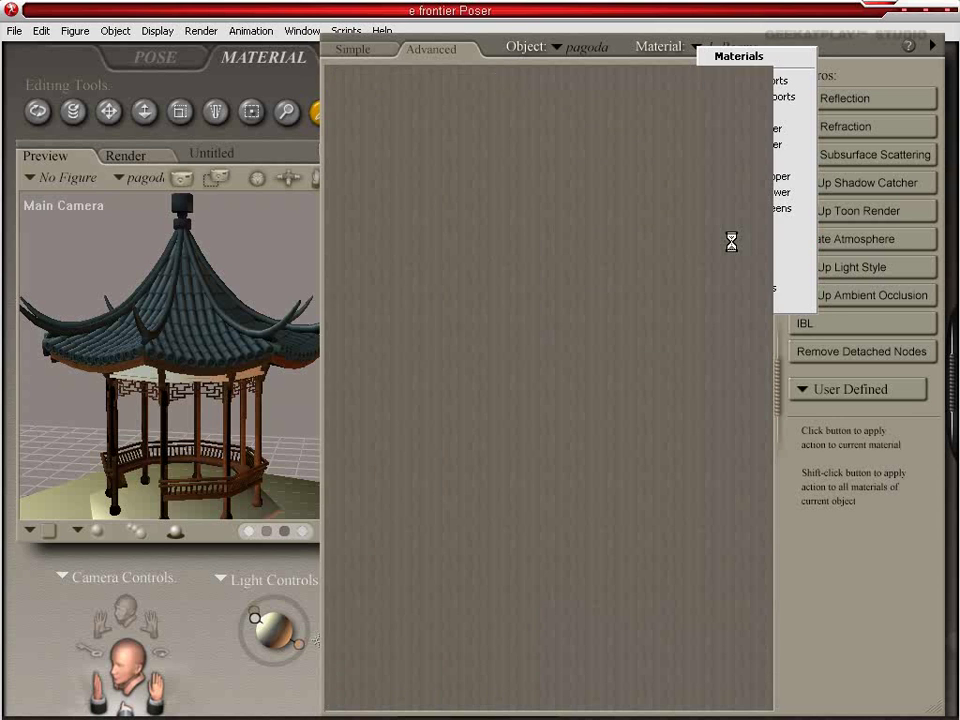
click(369, 52)
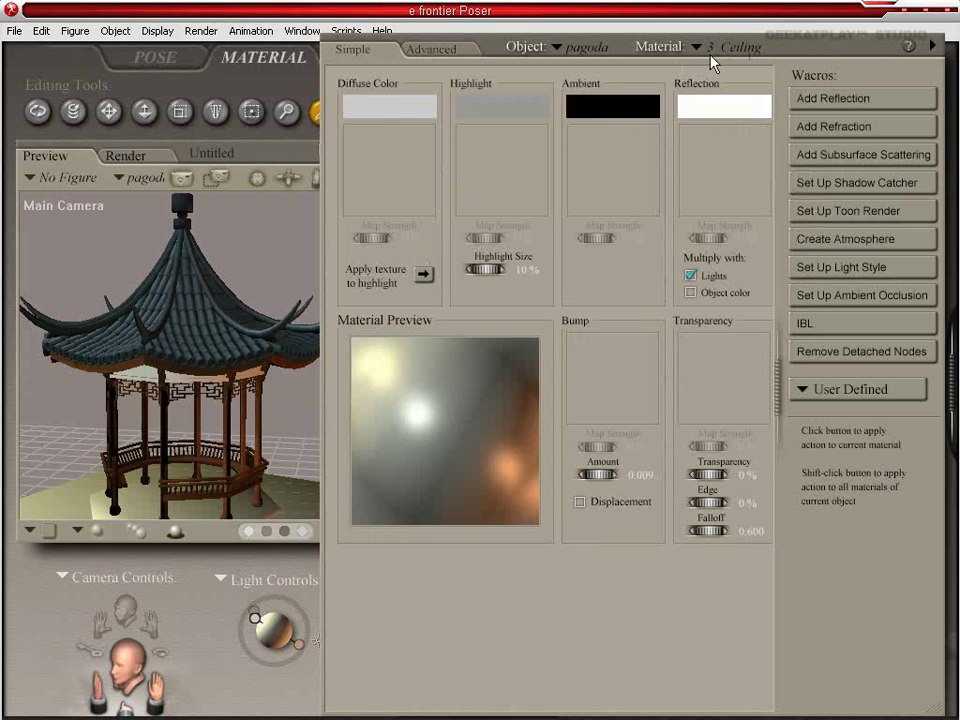
click(398, 114)
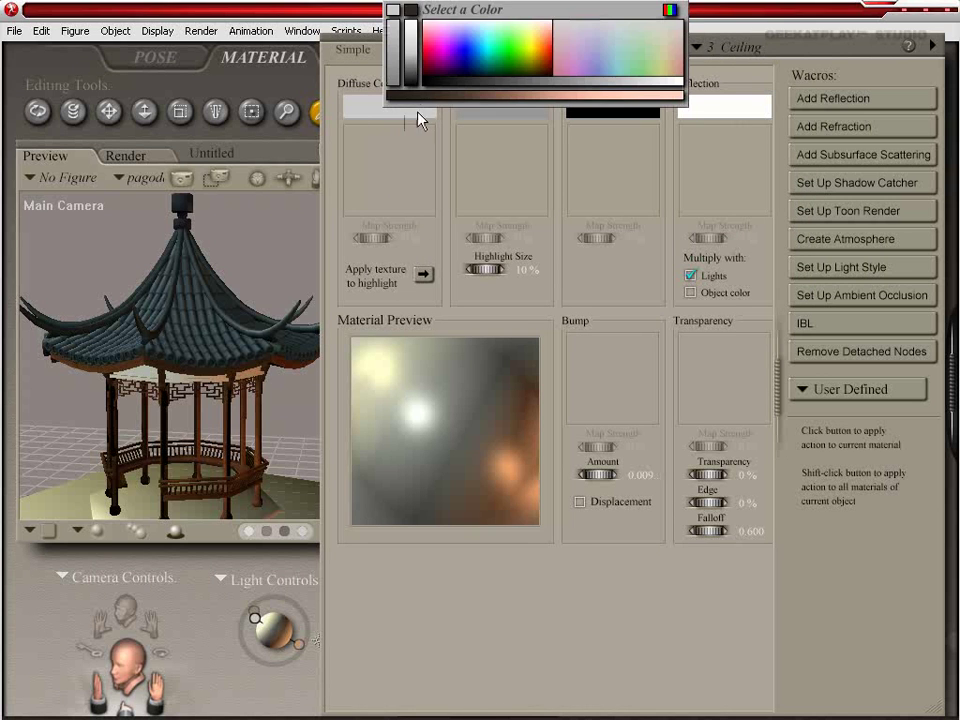
click(394, 114)
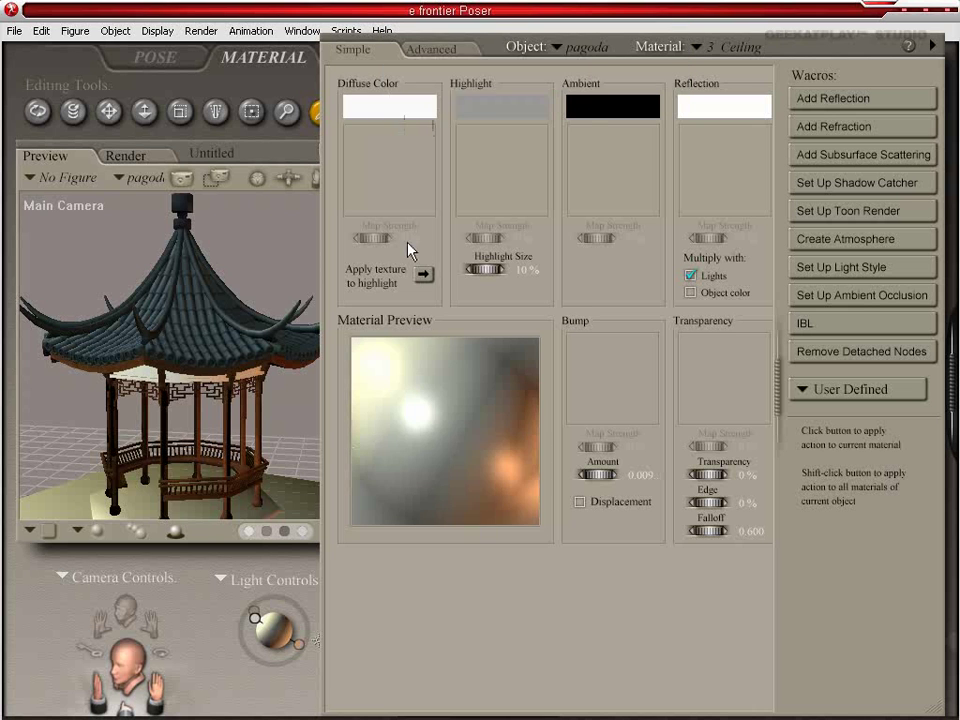
- Load 3_pagodaD.jpg from the AsianPack folder as the 3_Ceiling material's diffuse texture
click(392, 195)
click(408, 188)
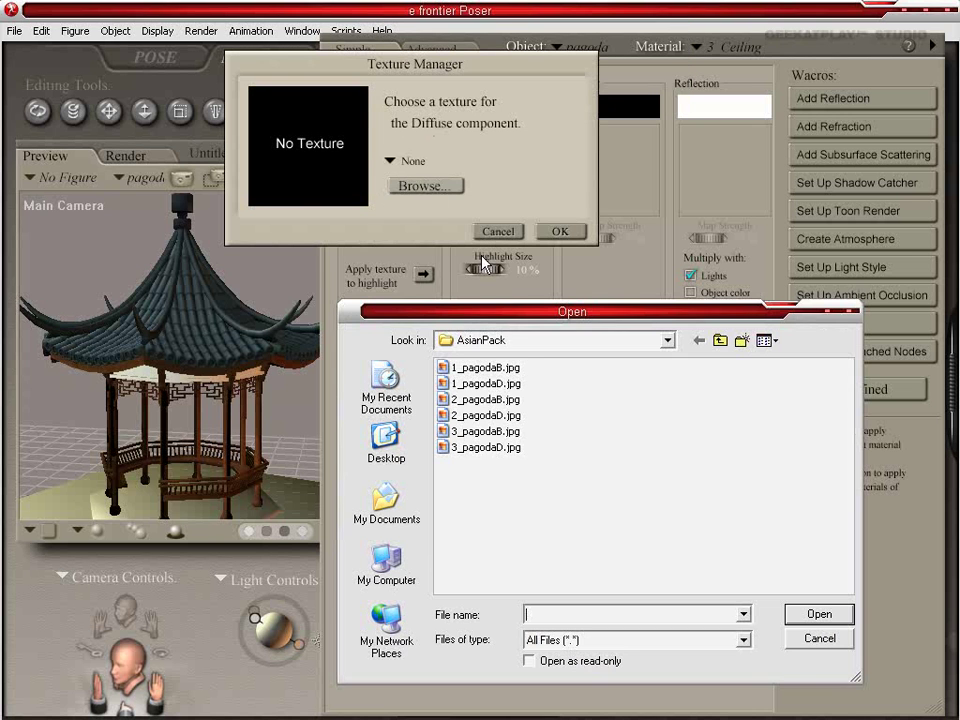
double_click(485, 447)
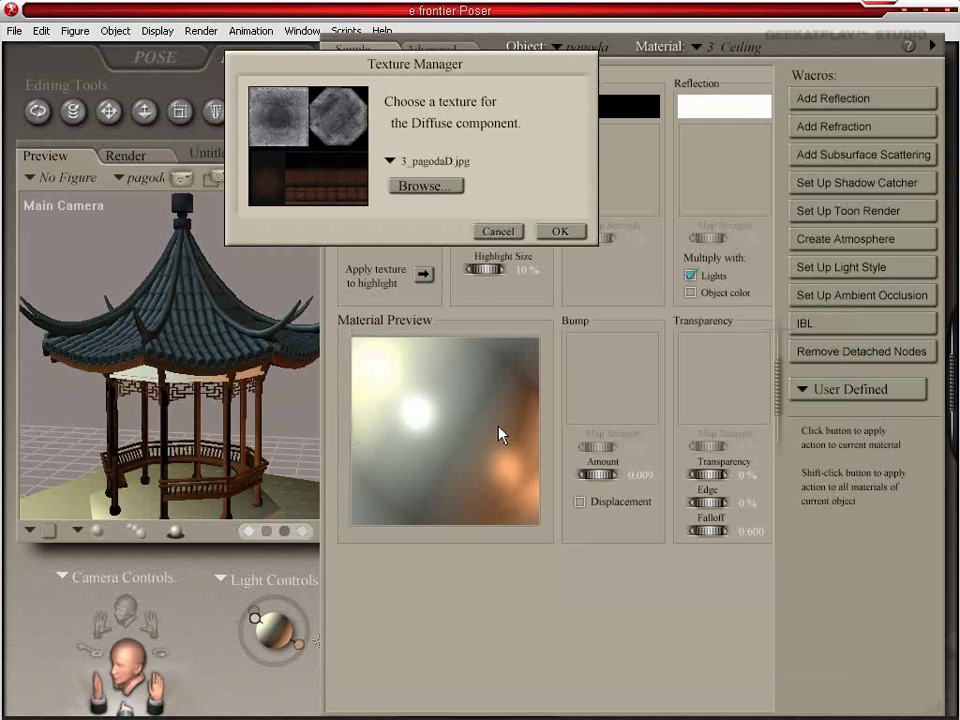
click(562, 232)
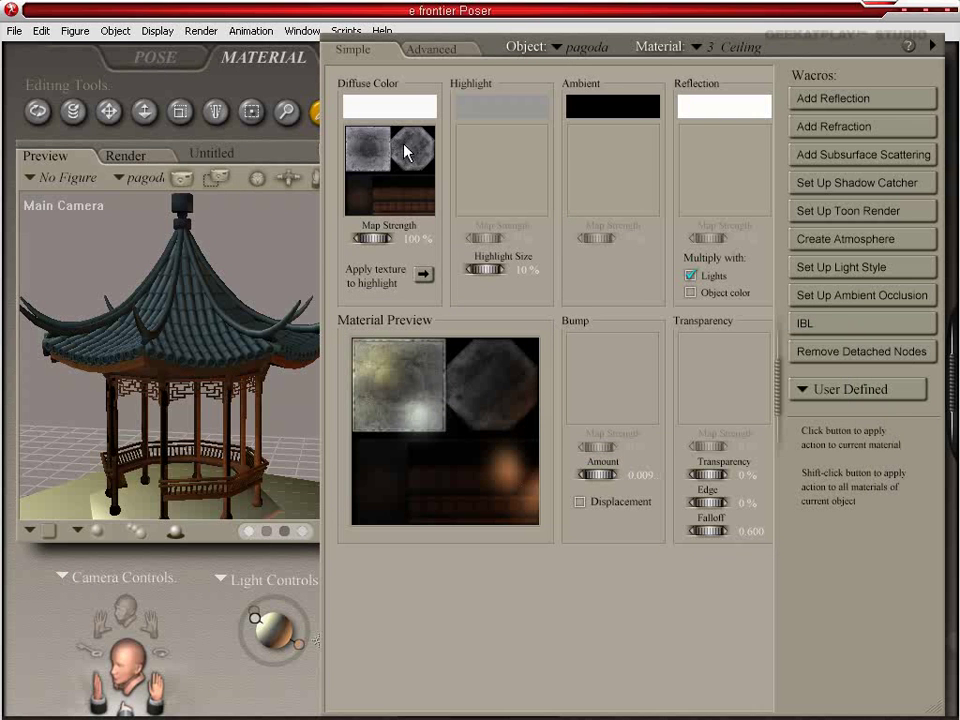
- Load 3_pagodaB.jpg as the 3_Ceiling material's bump map and set its bump amount to about 0.019
click(605, 410)
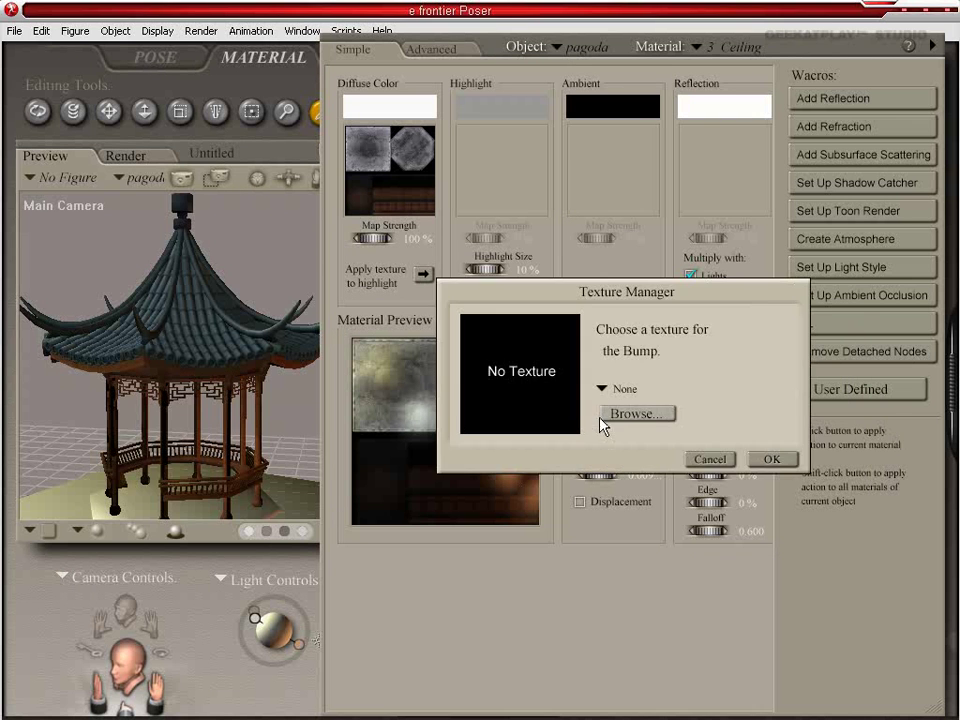
click(645, 413)
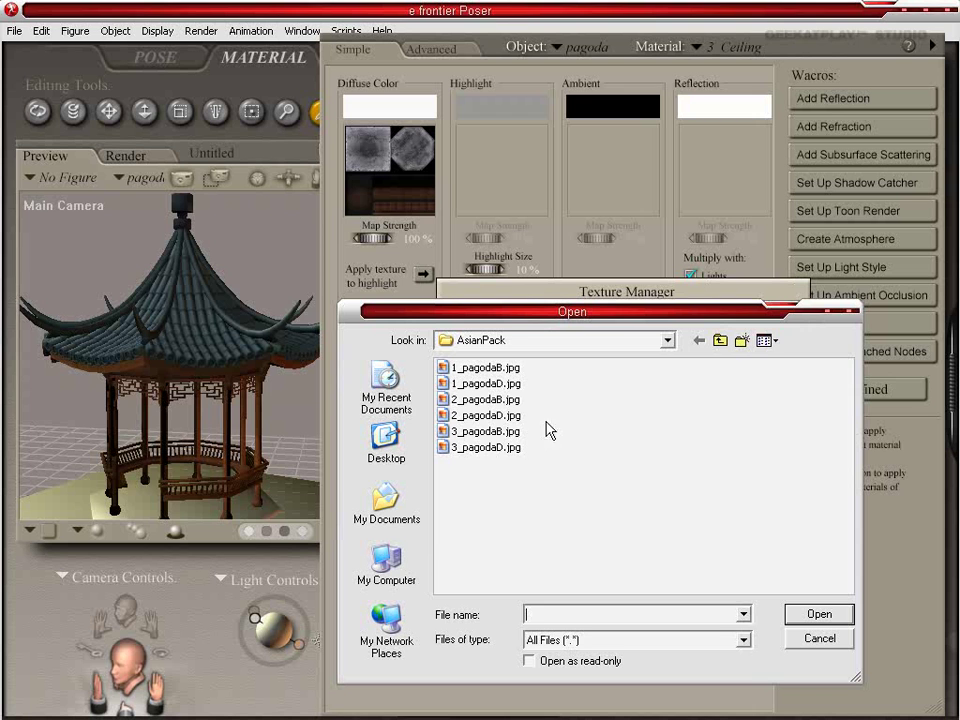
double_click(493, 431)
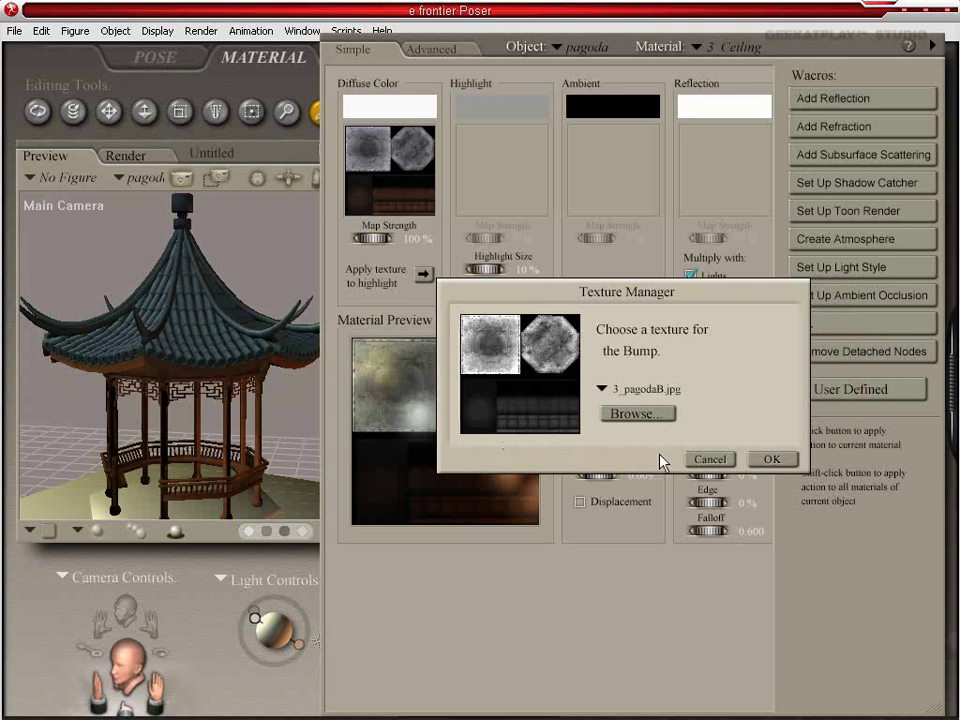
click(768, 457)
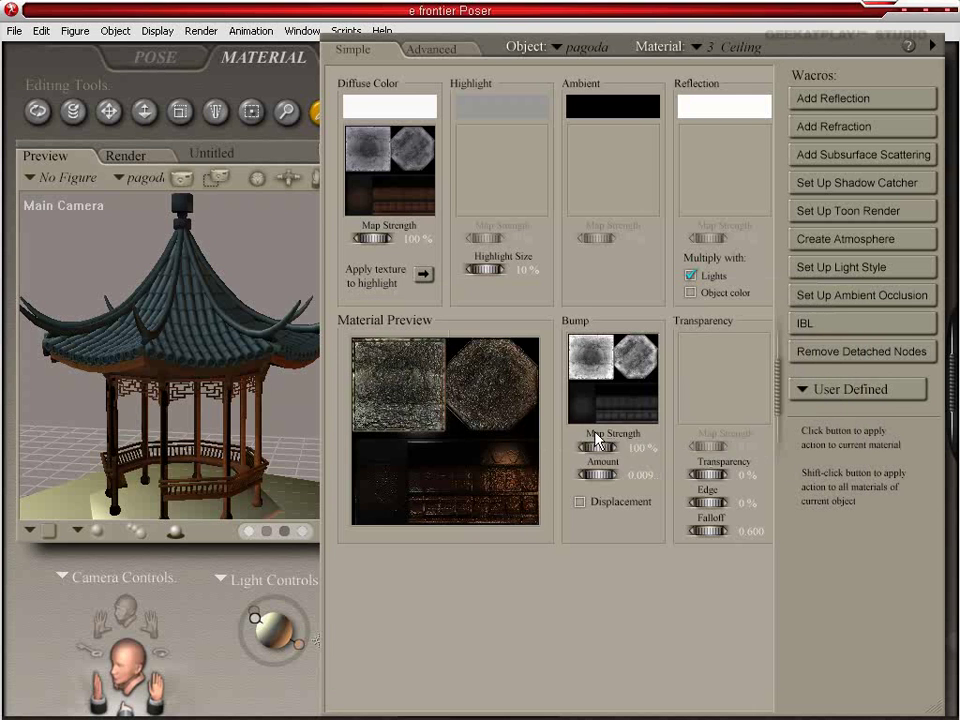
drag(599, 474, 624, 474)
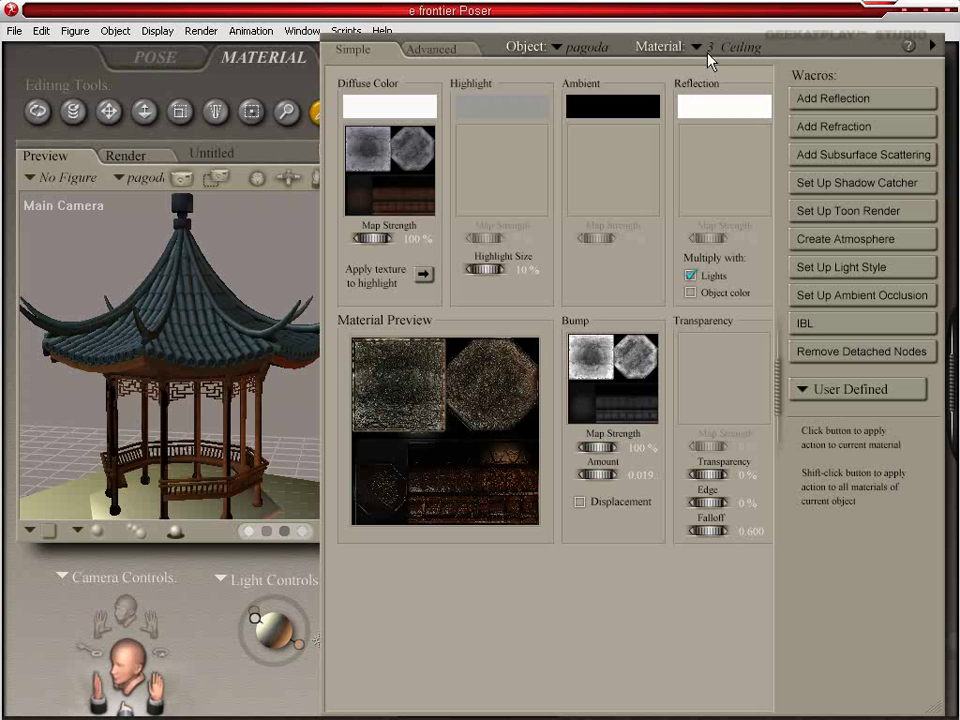
- Copy the 3_Ceiling material's PoserSurface node together with both of its image map nodes
click(448, 48)
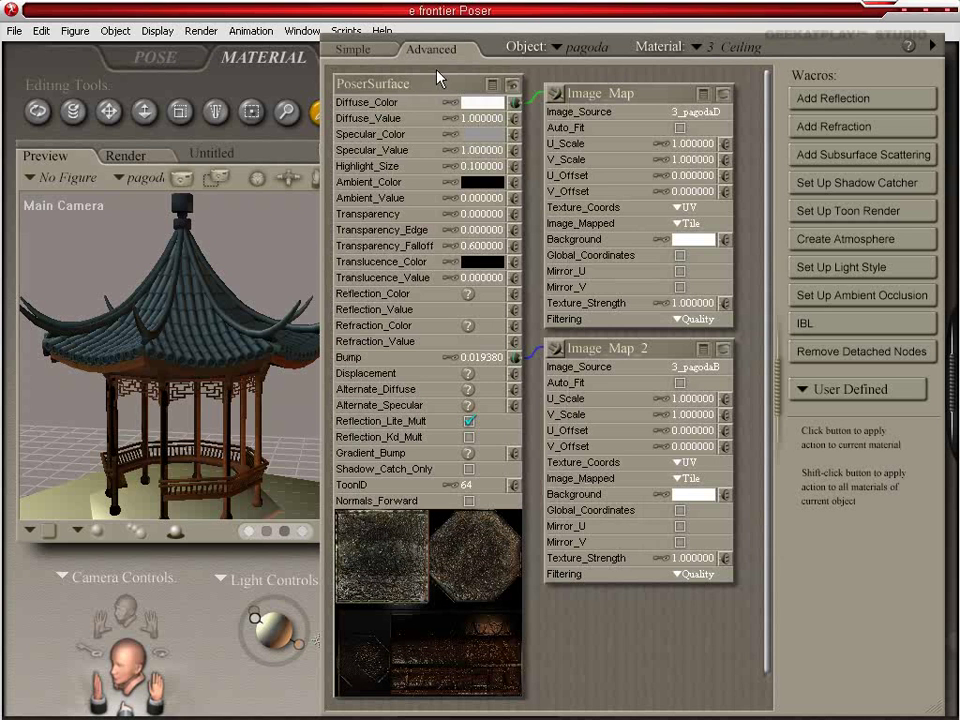
click(435, 86)
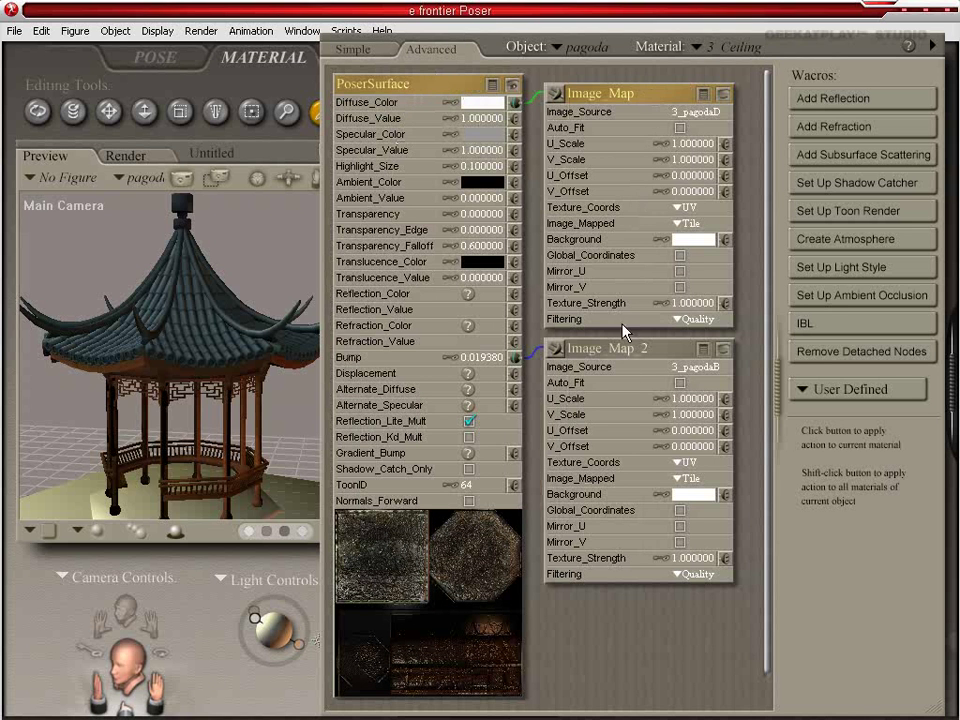
right_click(398, 88)
click(422, 133)
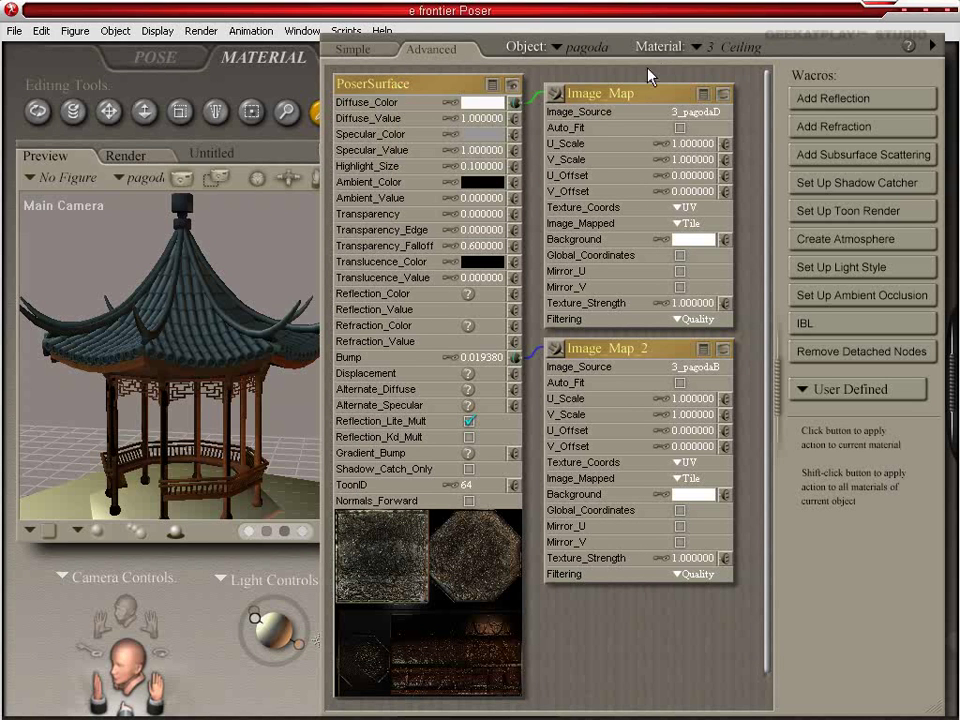
- Paste the copied Ceiling surface and image map nodes into the 3_PlatformUpper material
click(697, 55)
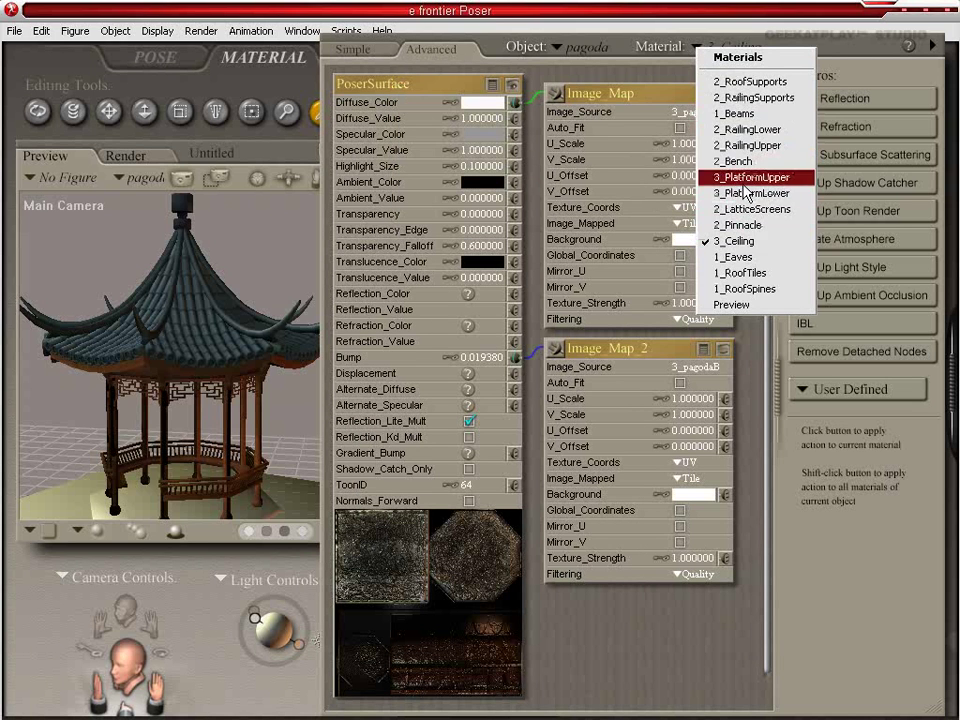
click(750, 177)
click(424, 83)
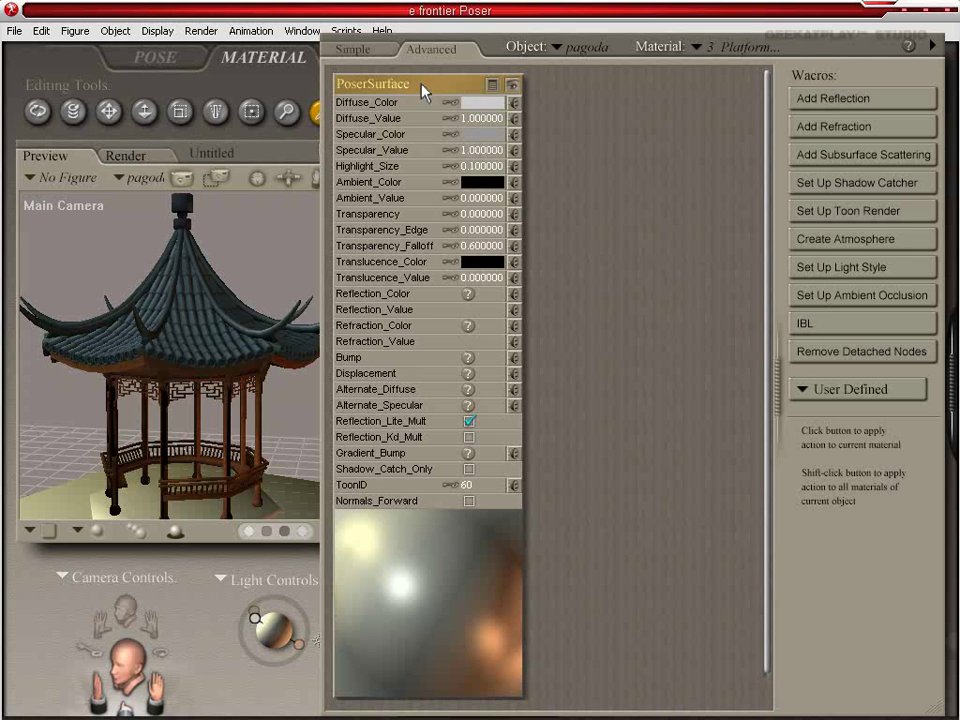
right_click(422, 86)
click(451, 151)
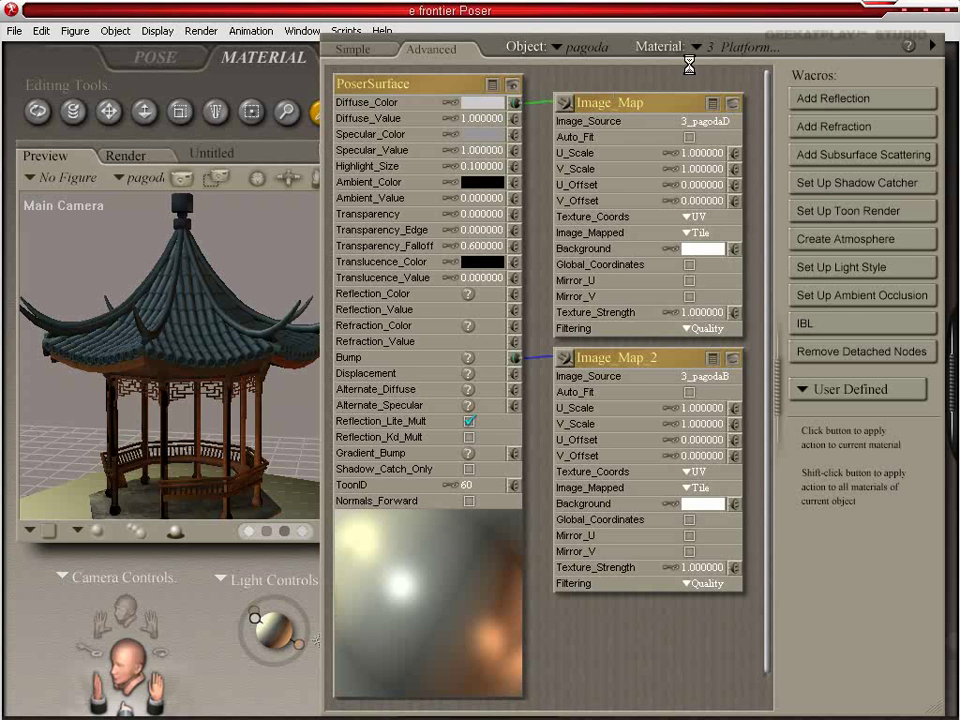
- Paste the copied Ceiling surface and image map nodes into the 3_PlatformLower material
click(733, 47)
click(753, 195)
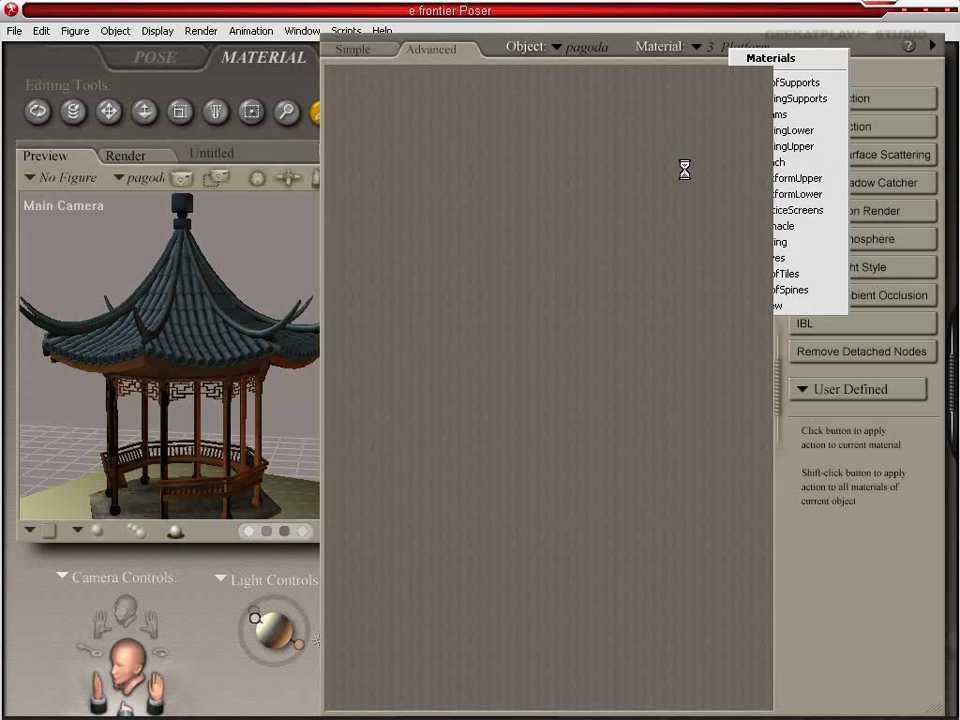
click(414, 88)
right_click(414, 88)
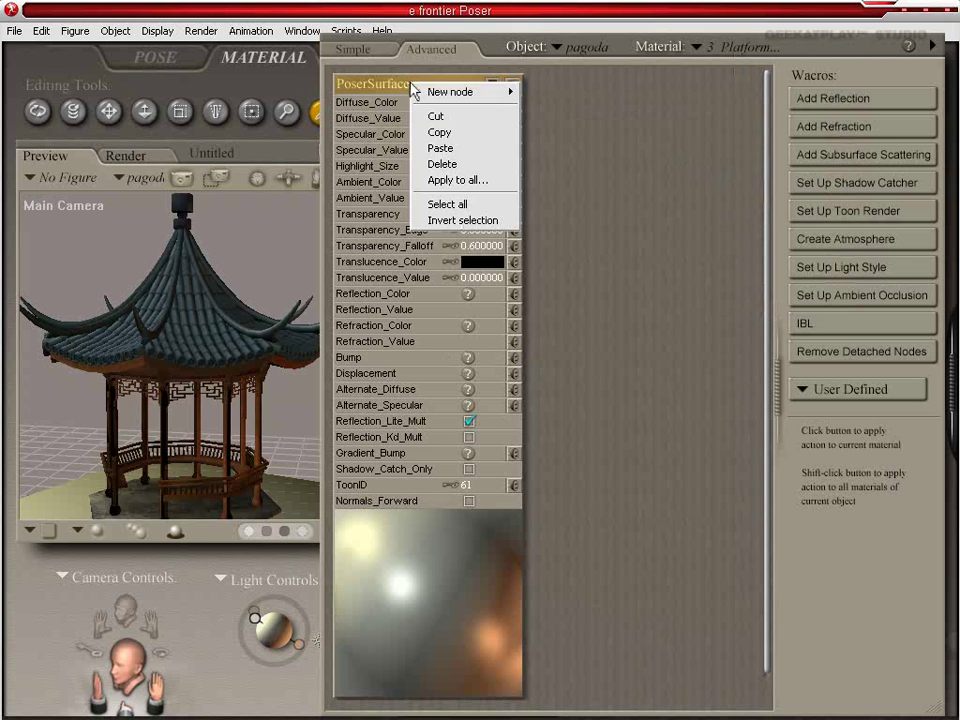
click(440, 148)
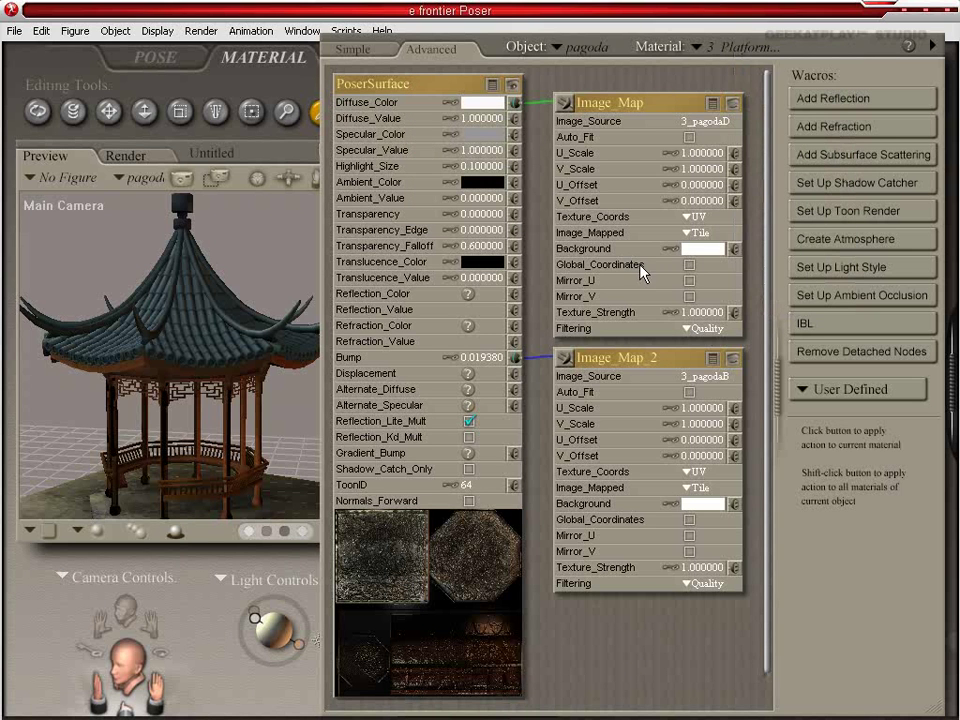
- Render the textured pagoda from the main camera in the Pose room, and return to the preview
click(185, 58)
drag(373, 461, 462, 476)
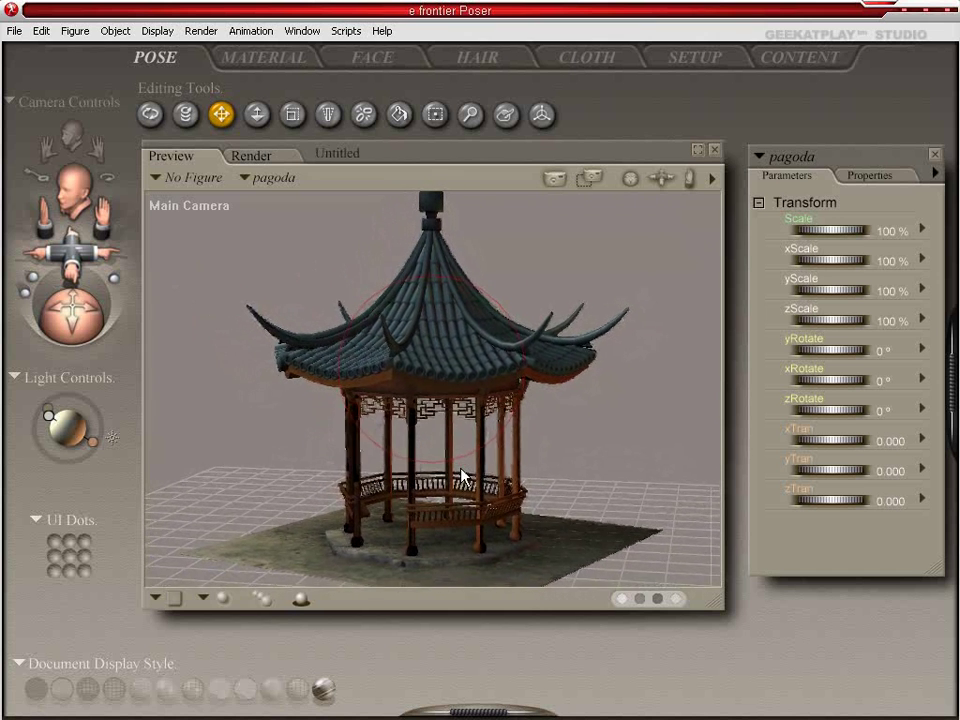
key(ctrl+r)
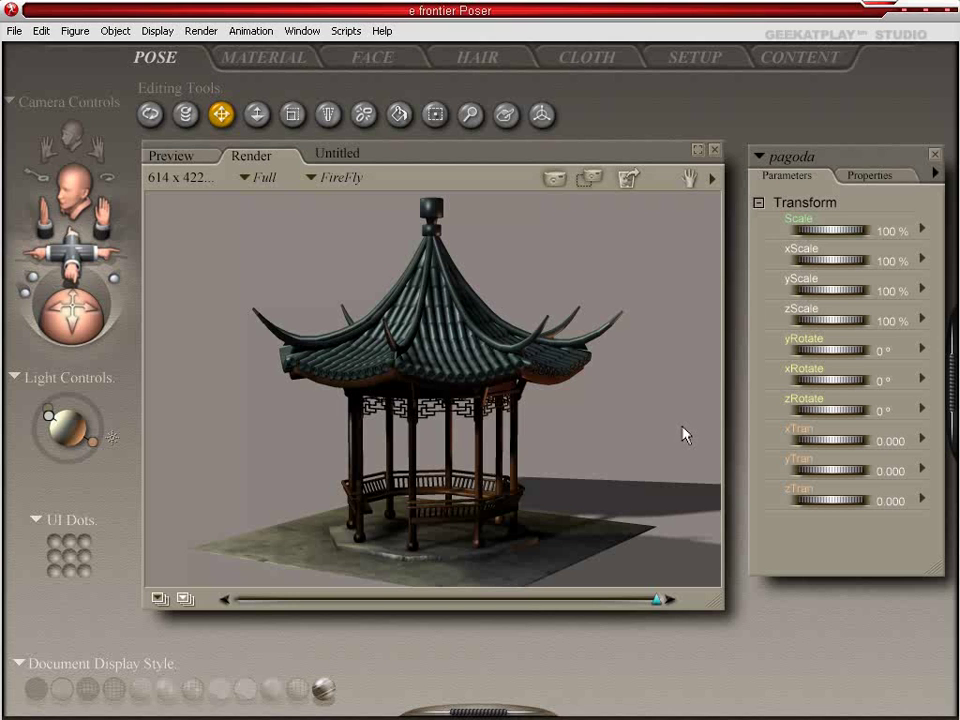
click(190, 160)
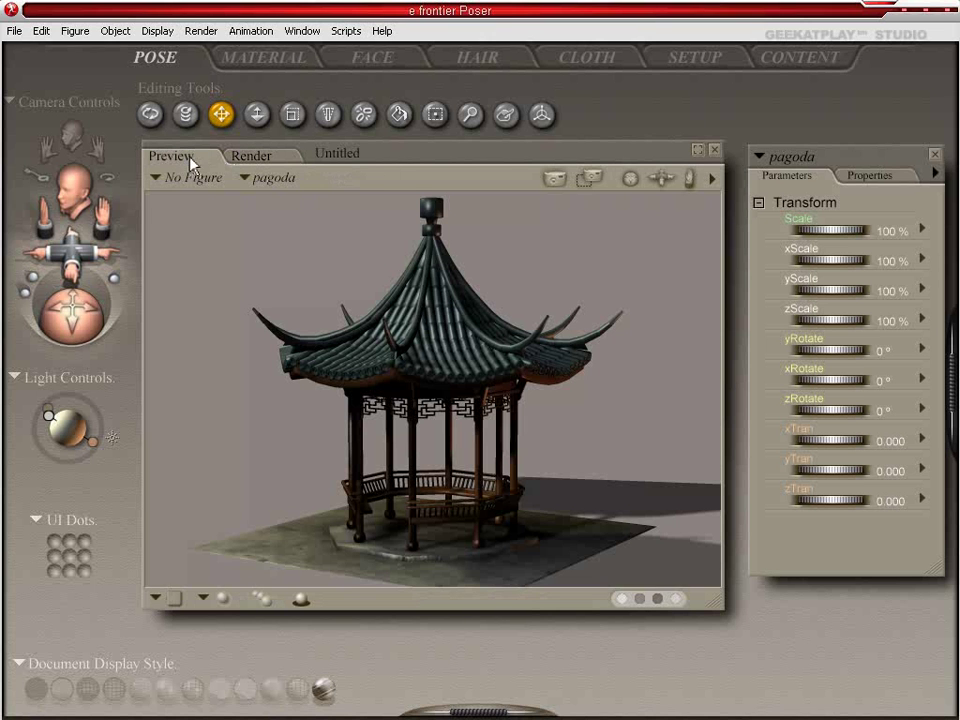
click(15, 34)
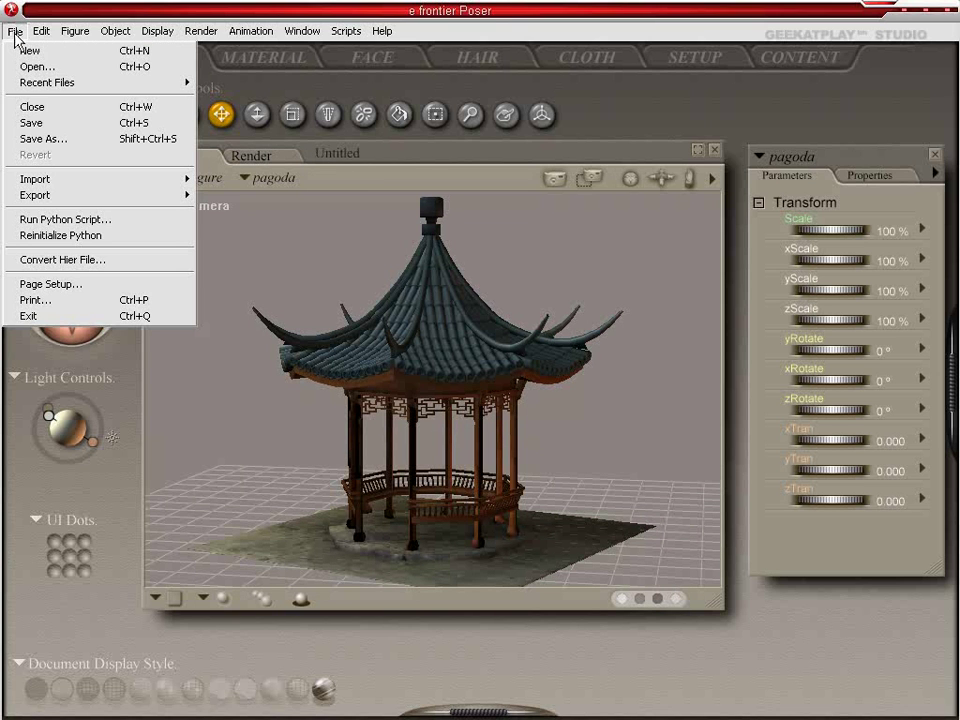
click(15, 32)
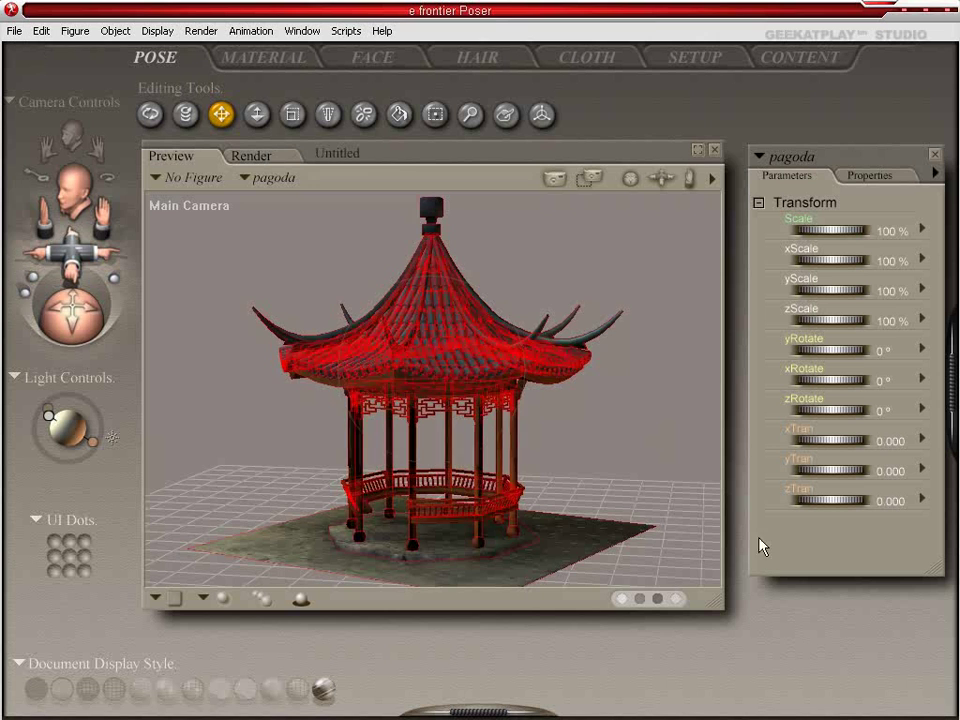
- Save the pagoda to the top level of the Props library as Pagoda, including only the pagoda object in the subset
click(953, 383)
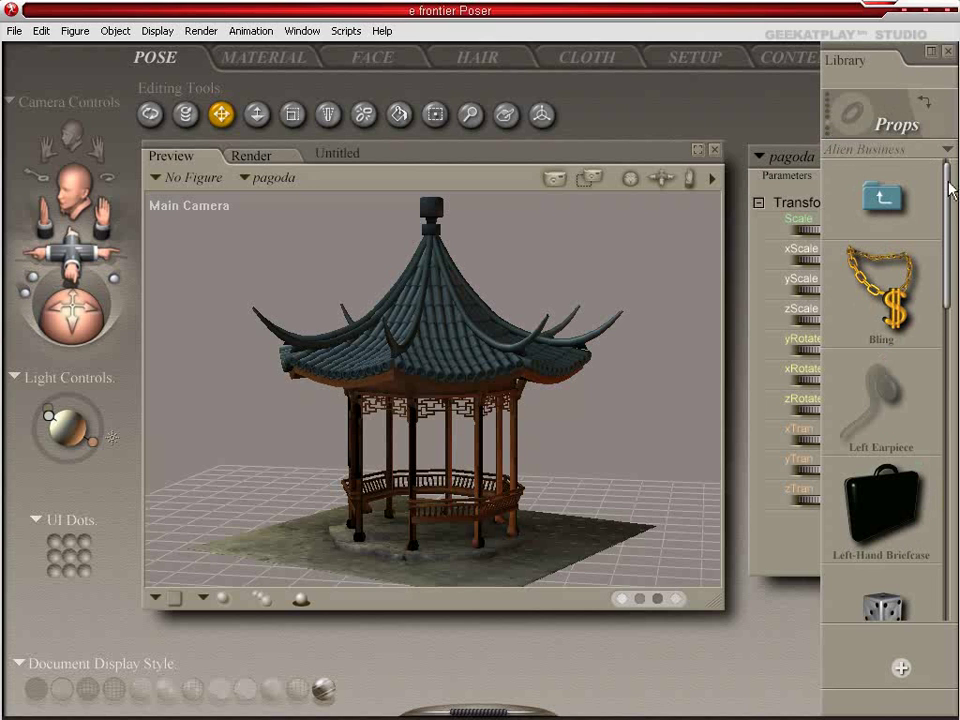
click(893, 203)
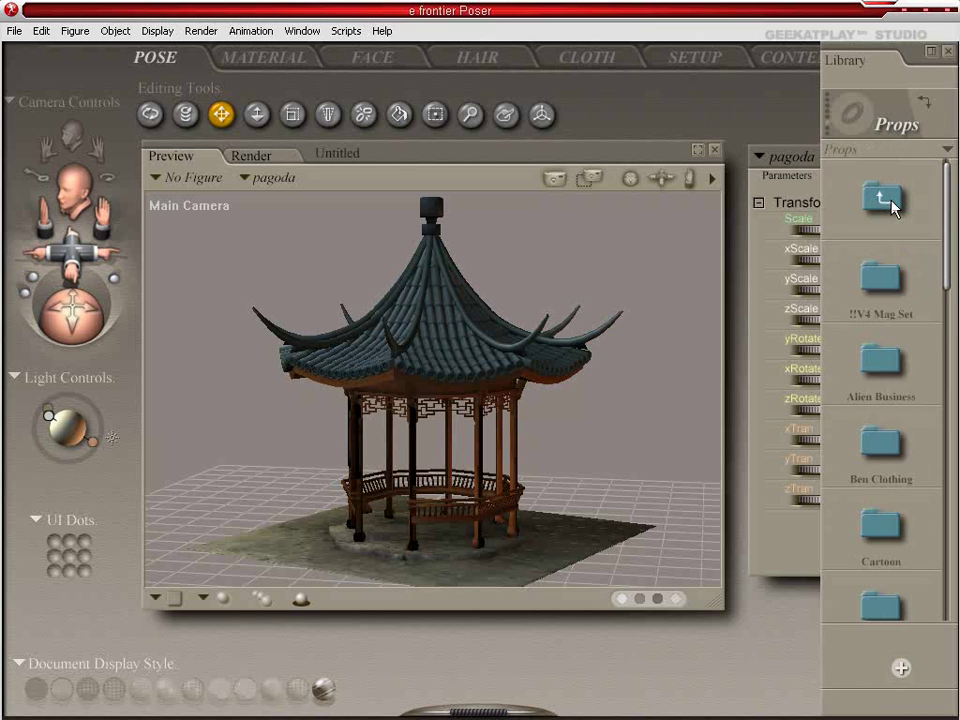
mouse_move(950, 212)
mouse_down()
mouse_move(946, 306)
mouse_move(957, 215)
mouse_move(954, 287)
mouse_move(926, 482)
mouse_move(921, 499)
mouse_move(945, 311)
mouse_move(945, 332)
mouse_move(938, 336)
mouse_move(939, 297)
mouse_move(889, 553)
mouse_move(932, 358)
mouse_move(950, 196)
mouse_up()
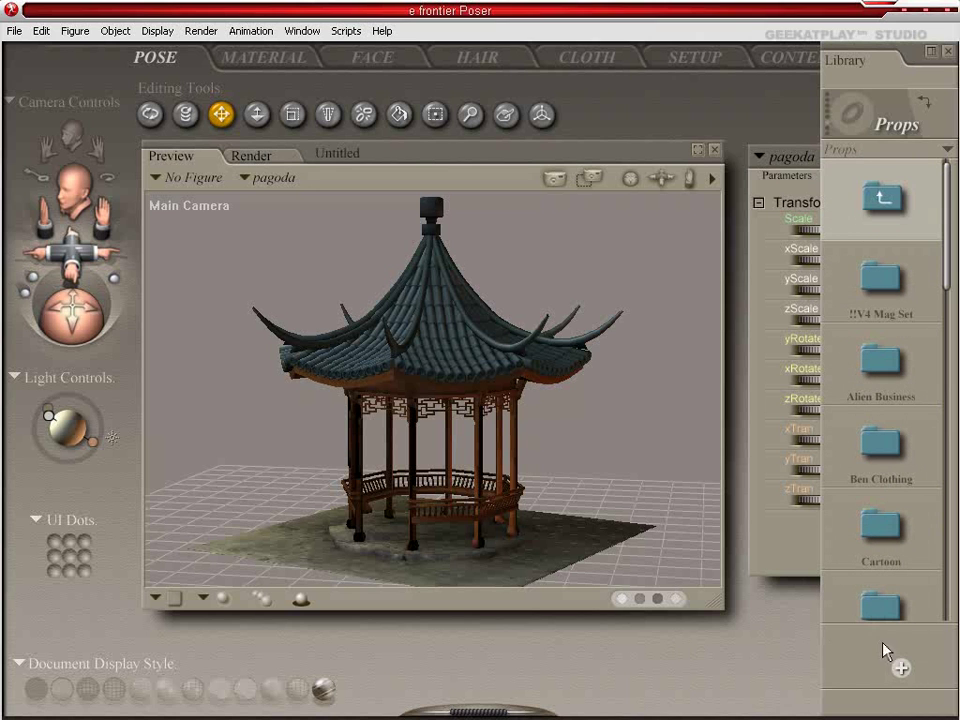
click(903, 670)
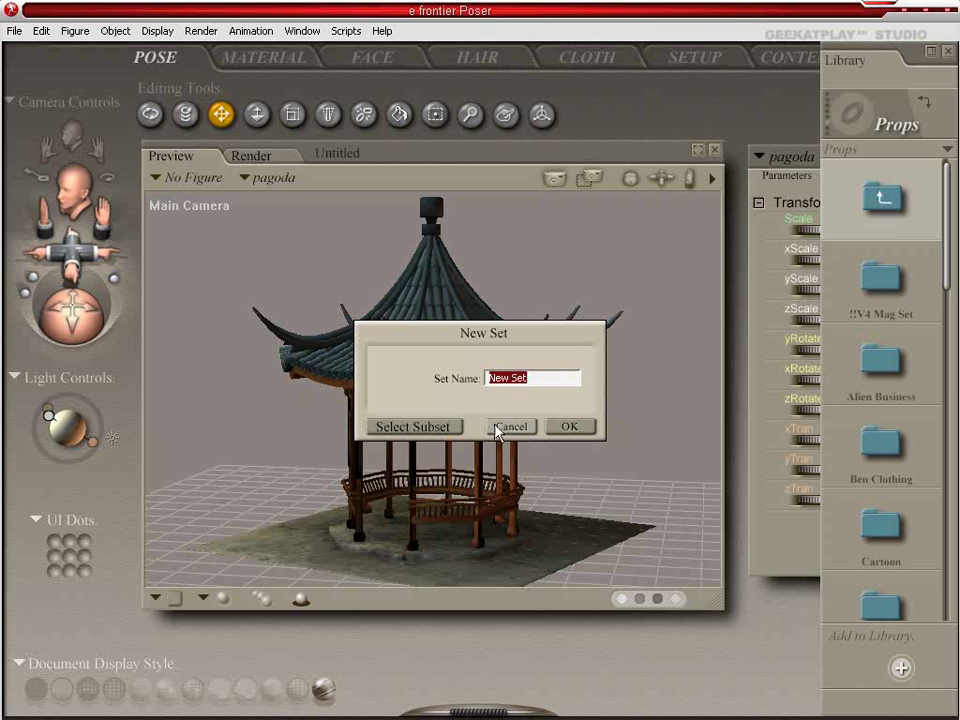
click(432, 430)
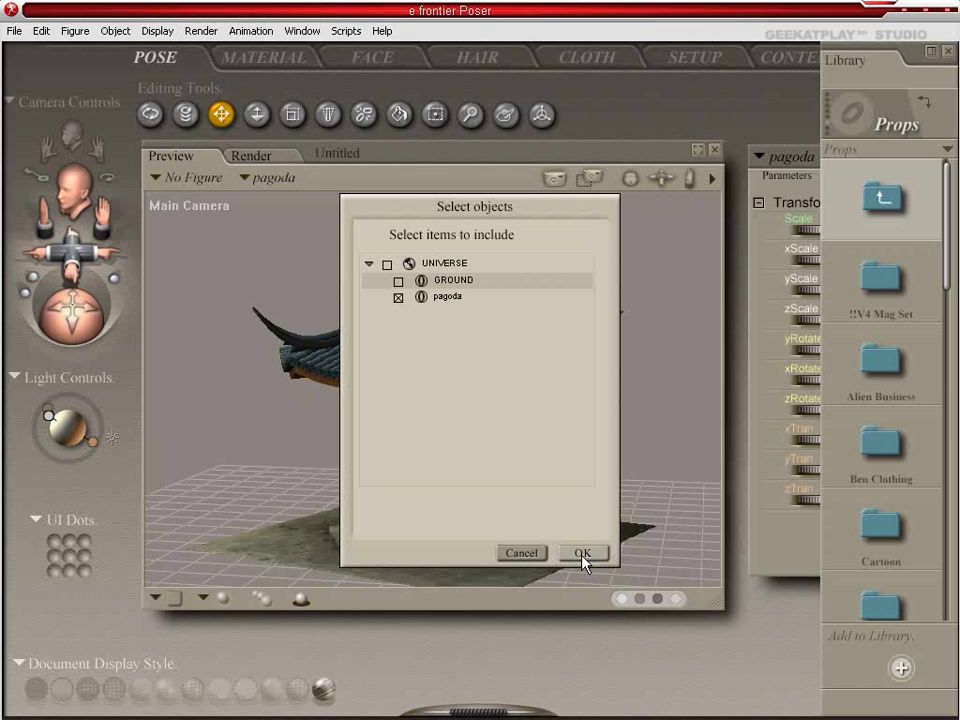
click(583, 553)
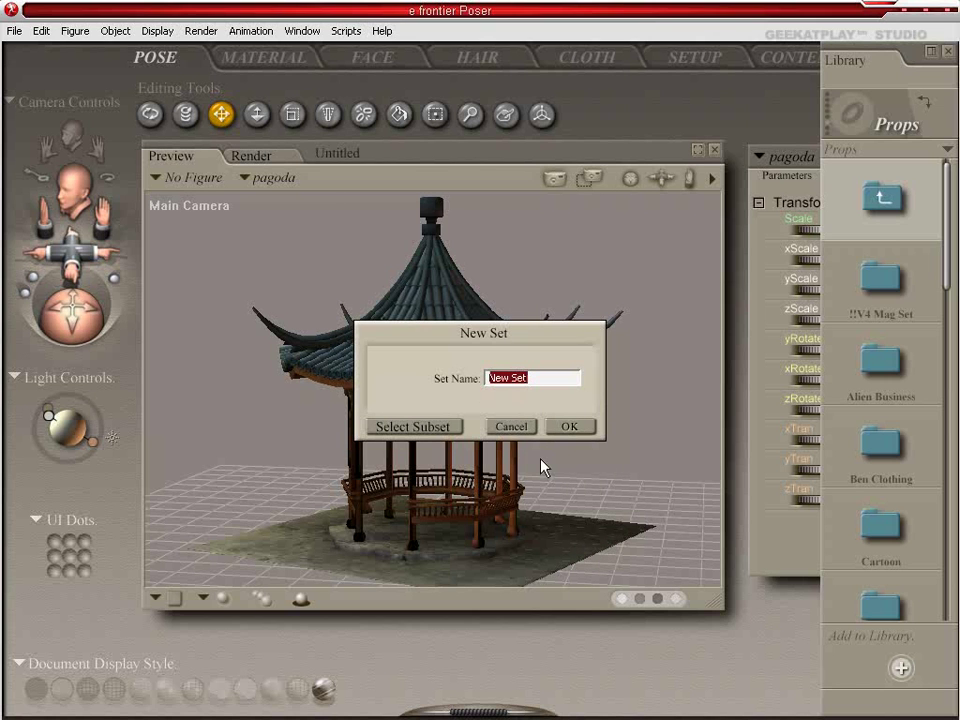
text(Pagoda)
key(Return)
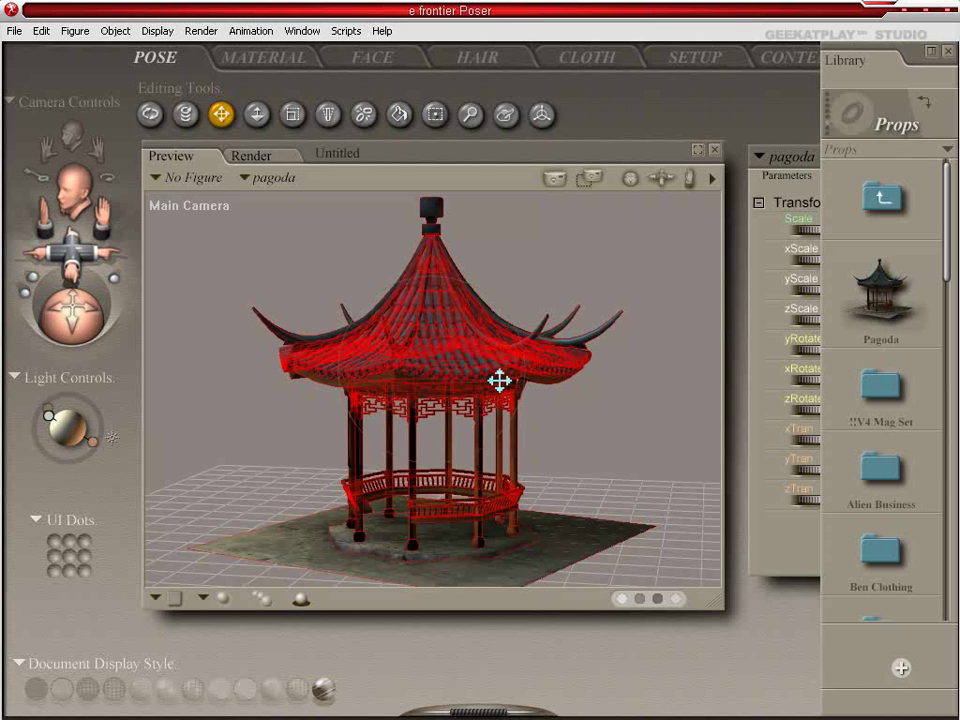
- Delete the pagoda from the scene and start a new document without saving the changes
key(Delete)
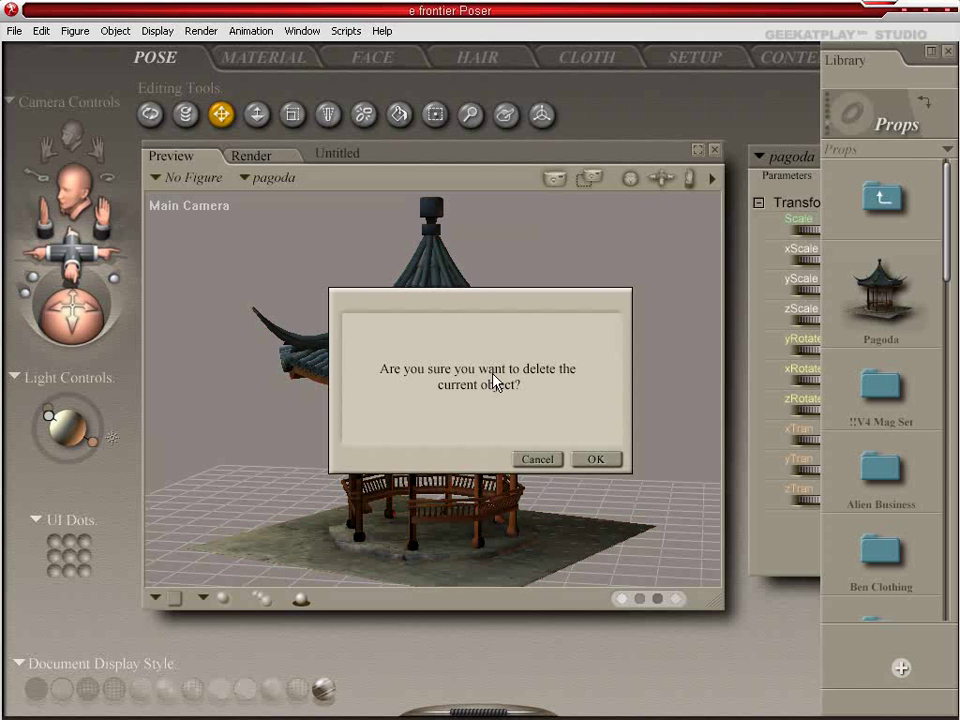
click(593, 460)
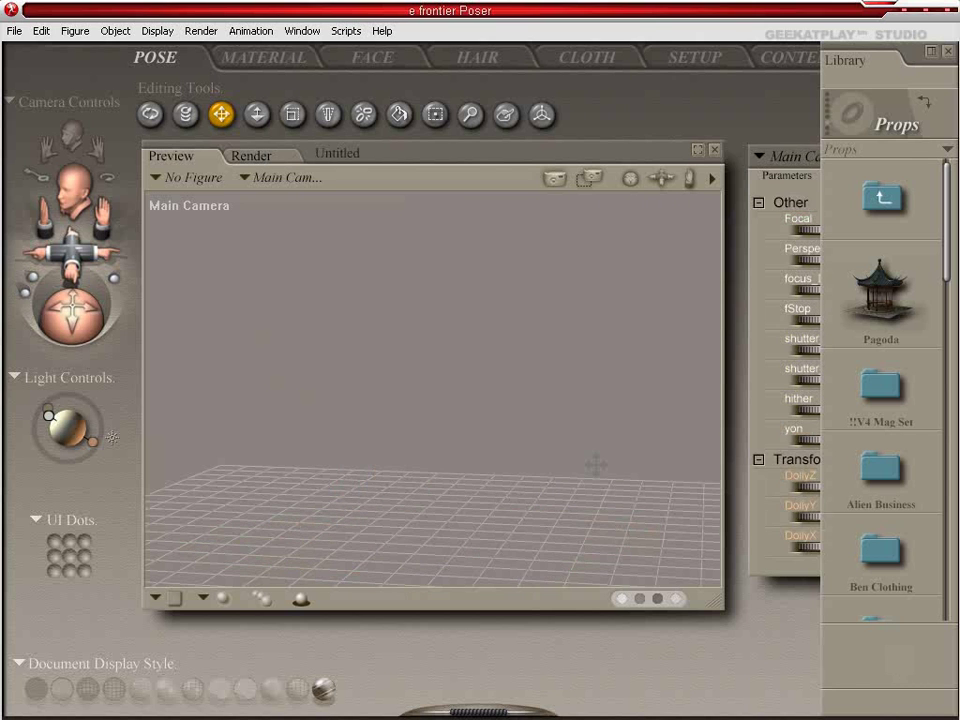
key(ctrl+n)
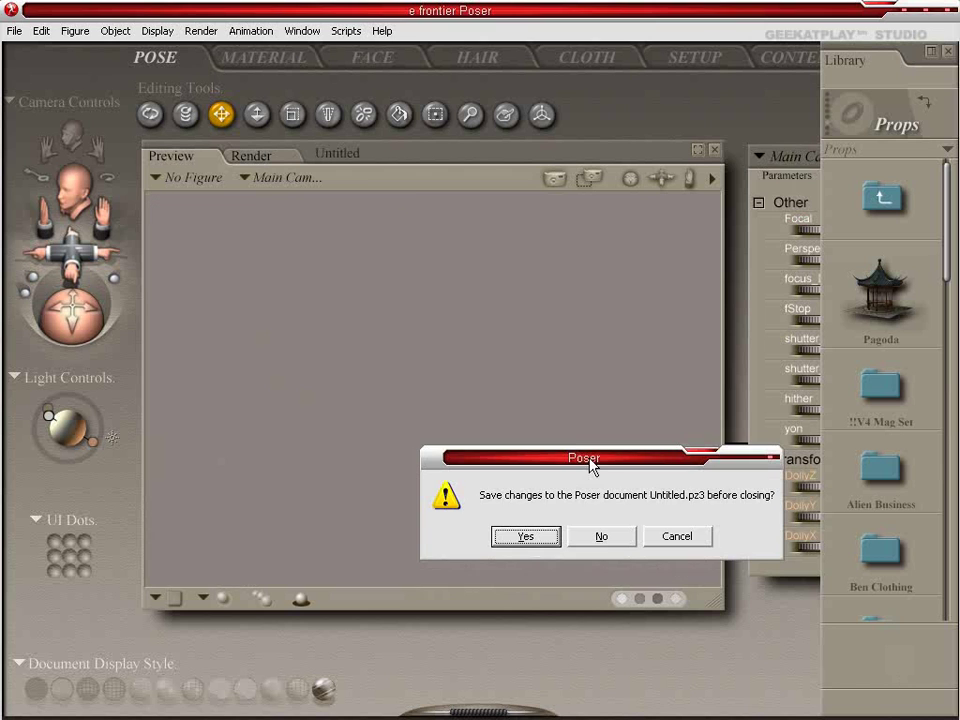
click(590, 540)
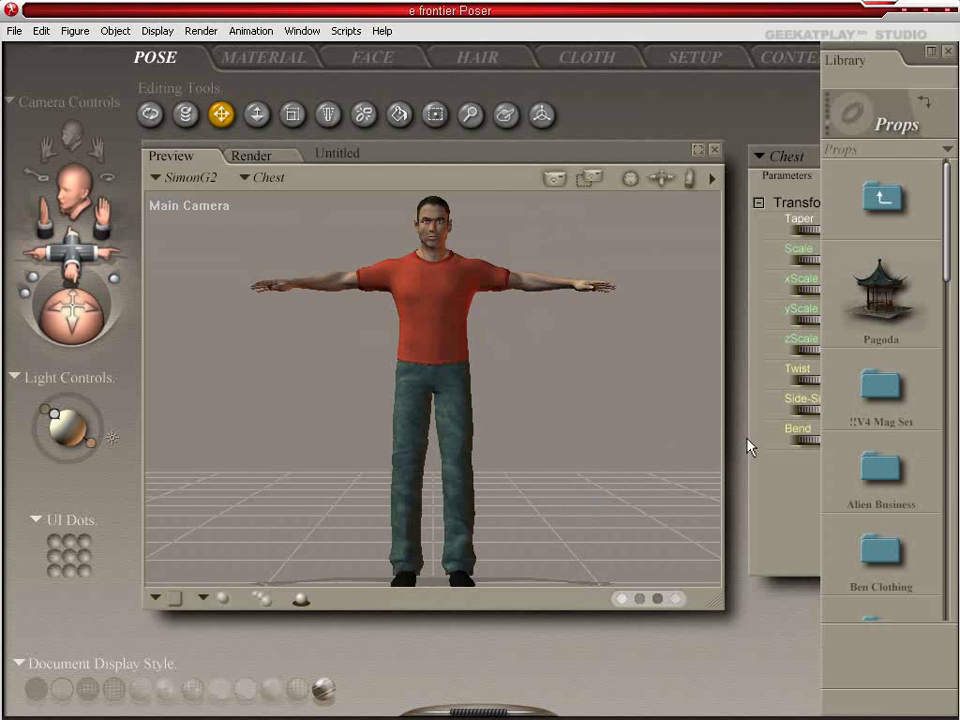
- Load the saved Pagoda prop from the Props library into the new scene and select it
click(885, 300)
double_click(893, 318)
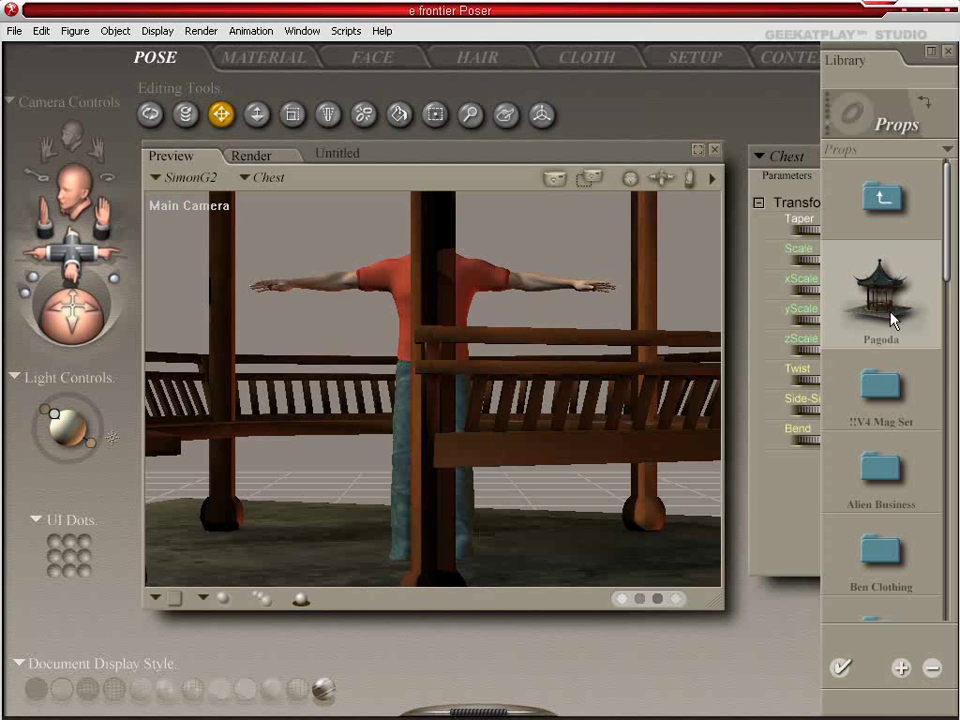
drag(510, 387, 538, 392)
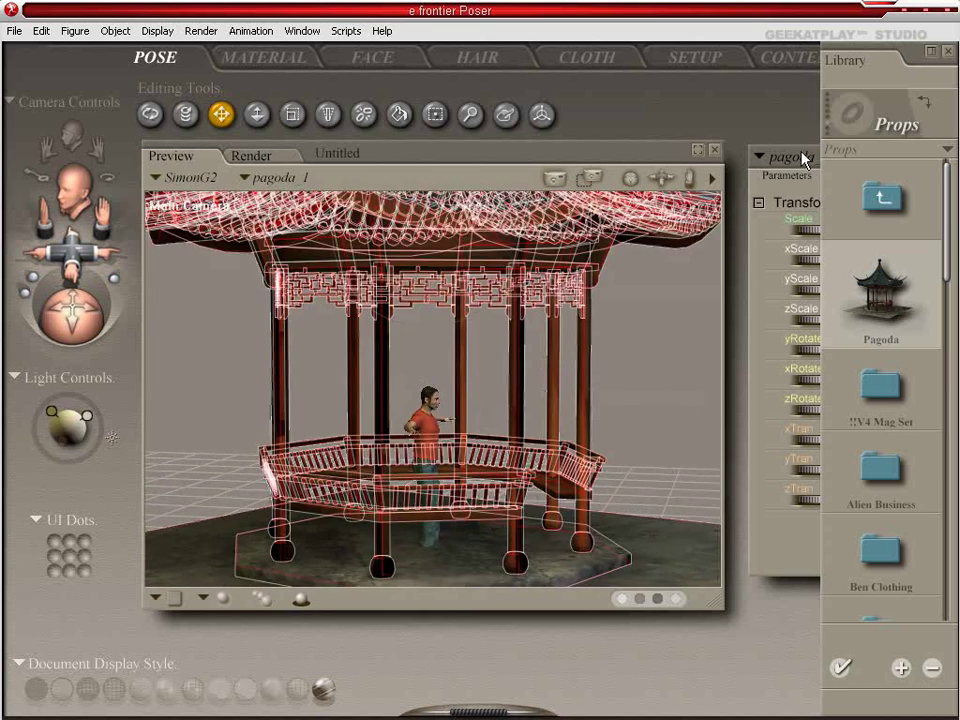
- Scale the pagoda to 85% and lower it to a yTran of -0.214 to suit the figure
click(794, 196)
drag(851, 238, 833, 238)
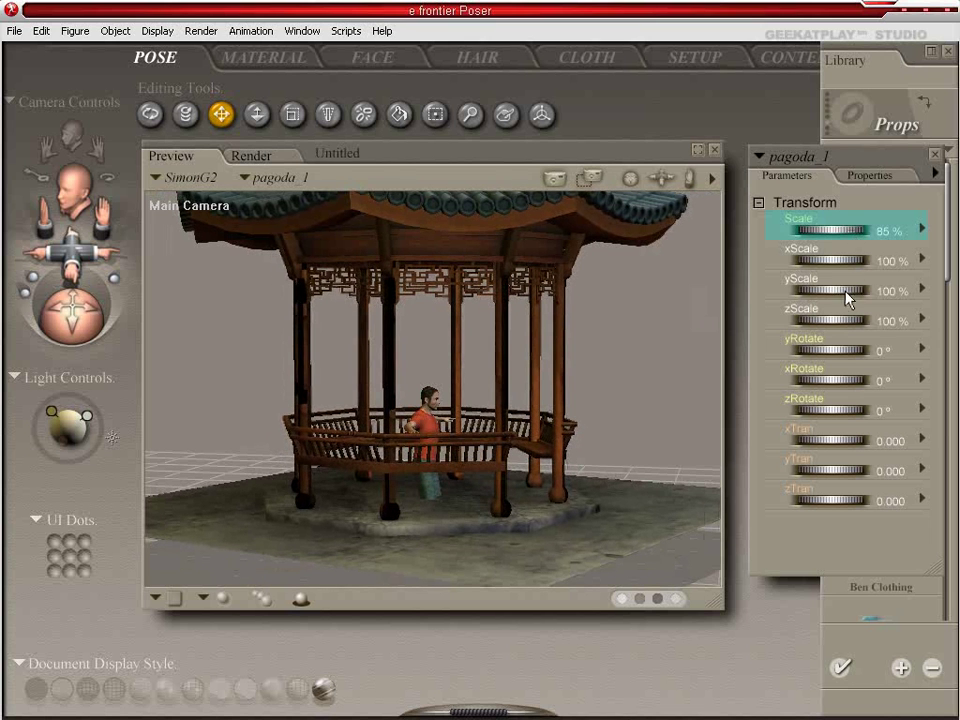
drag(830, 470, 780, 476)
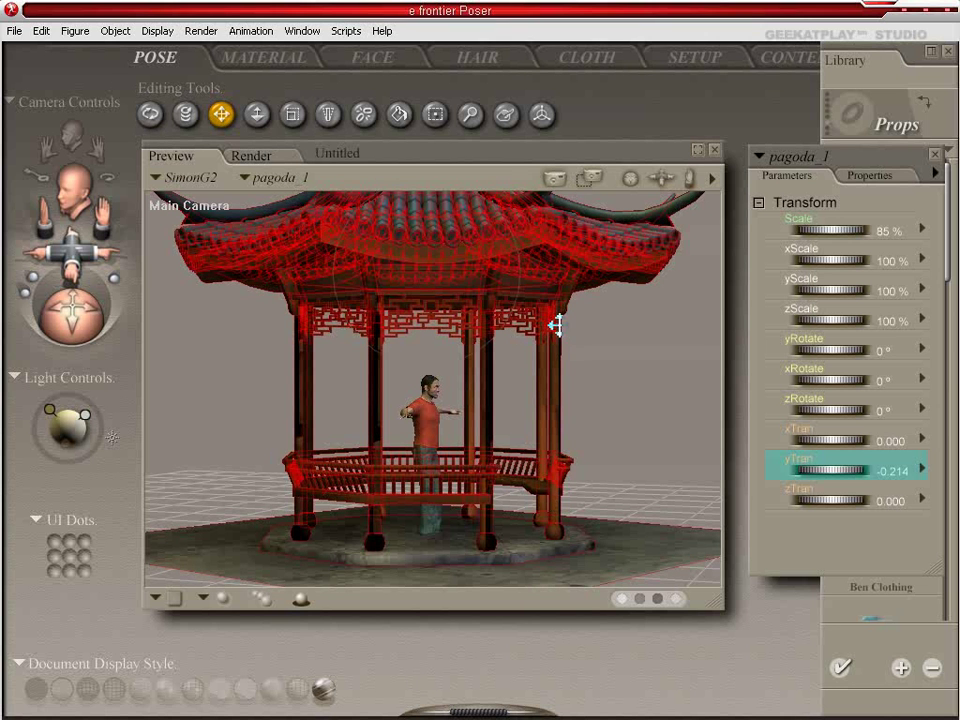
- Delete the SimonG2 figure from the scene and select the pagoda
click(428, 428)
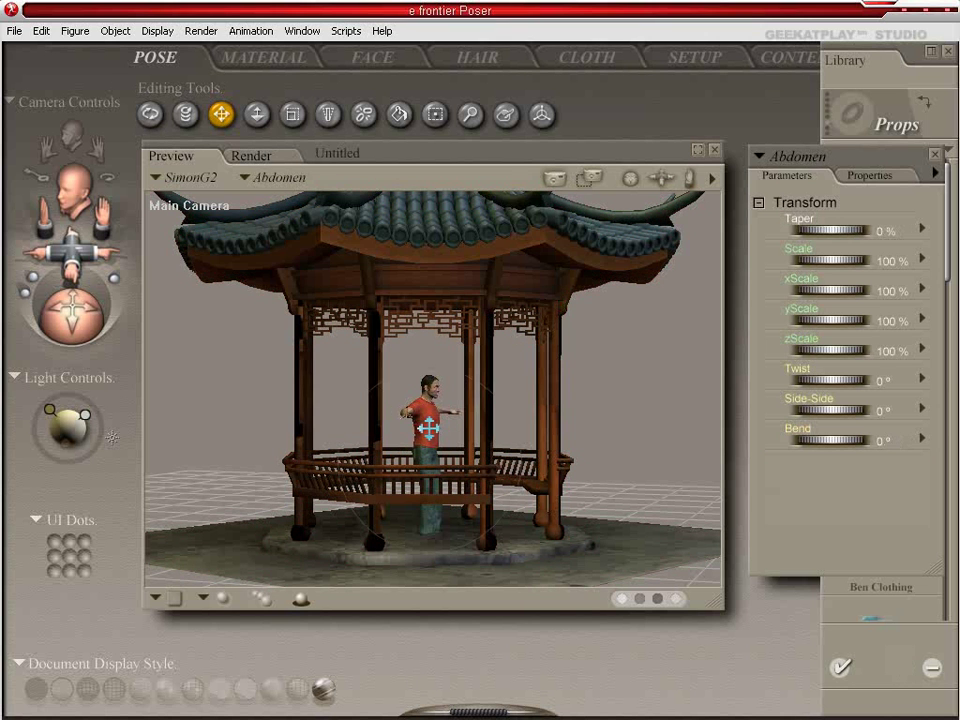
key(Delete)
key(Escape)
click(489, 375)
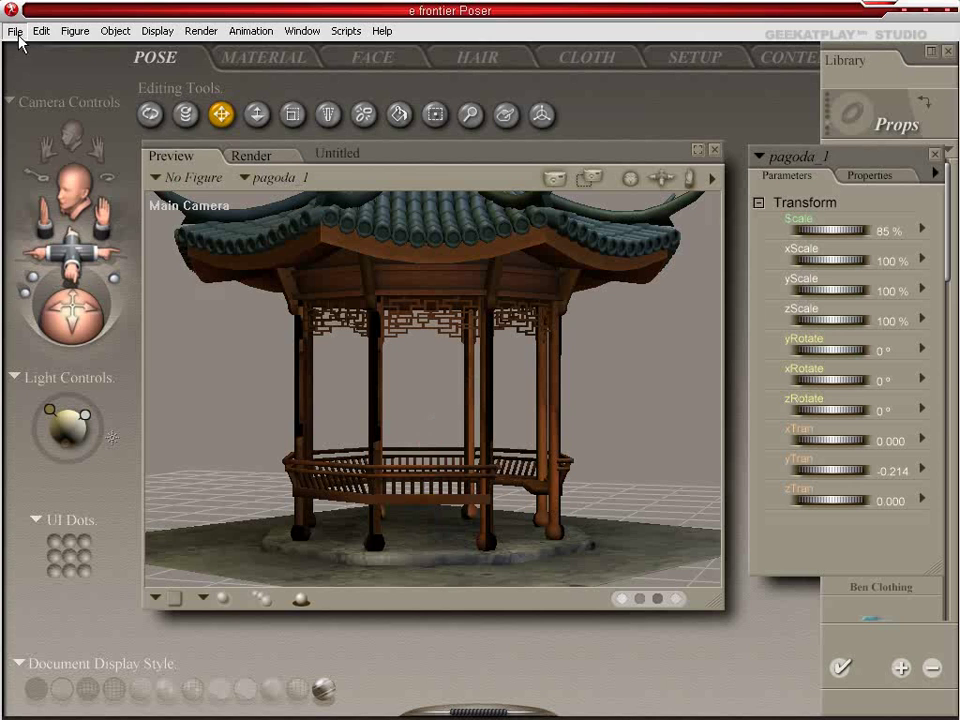
- Set up a single-frame 3D Studio export with GROUND excluded and only pagoda_1 included, accepting the default export options
click(15, 31)
mouse_move(88, 201)
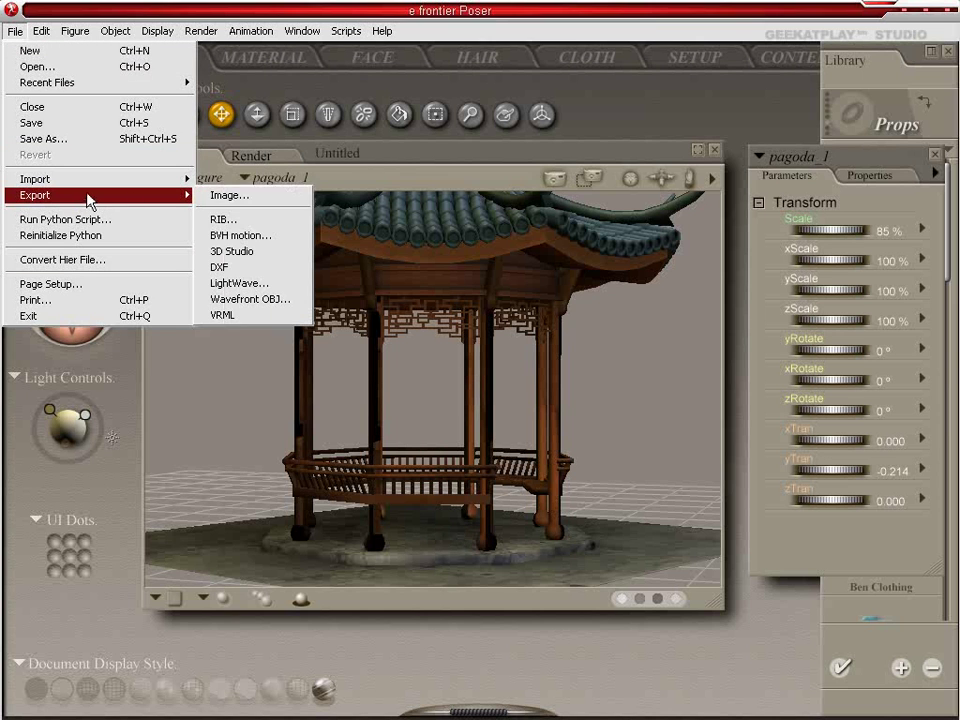
click(236, 256)
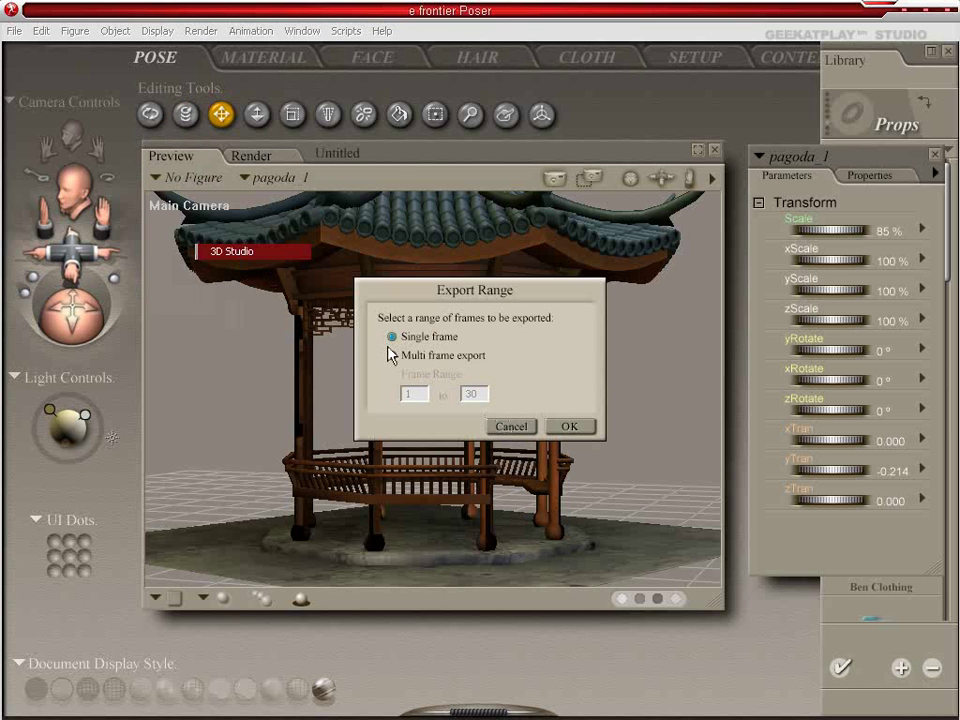
click(570, 428)
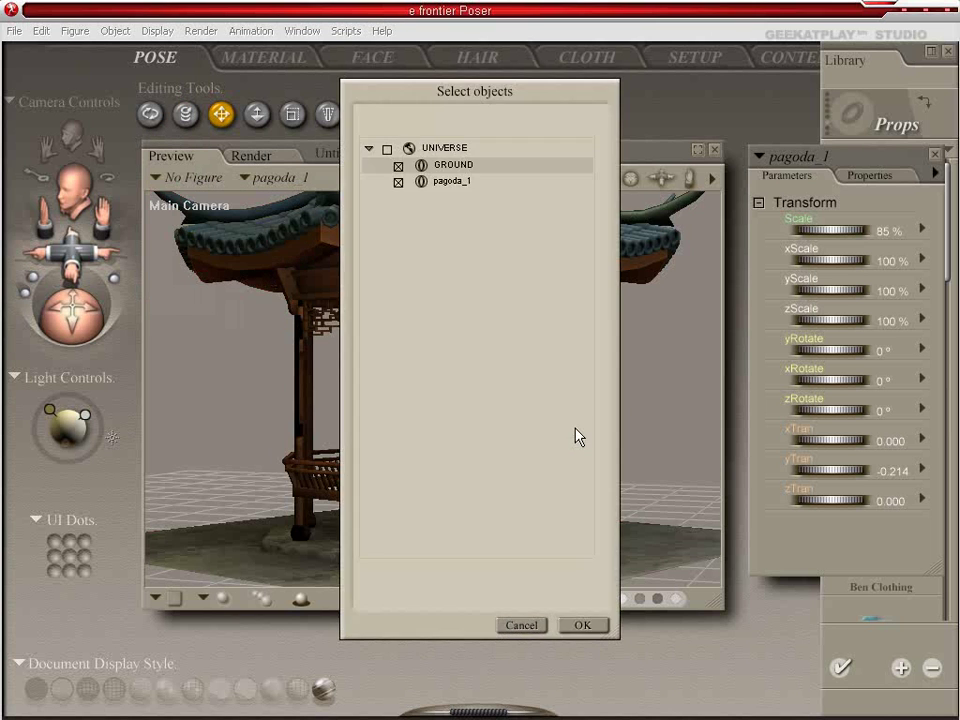
click(398, 166)
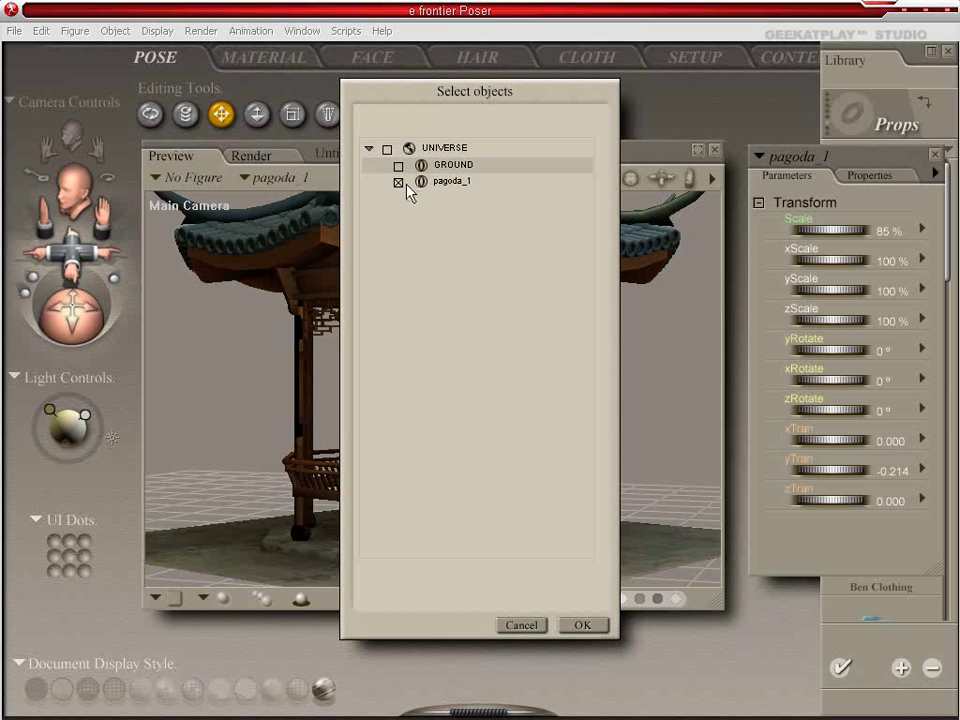
click(580, 625)
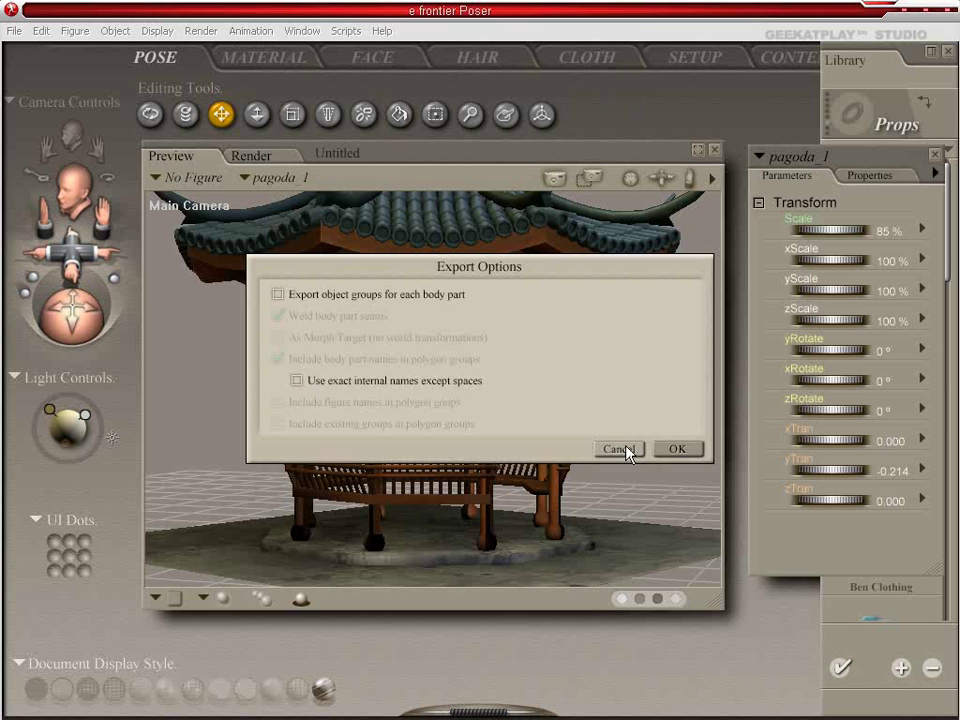
click(680, 450)
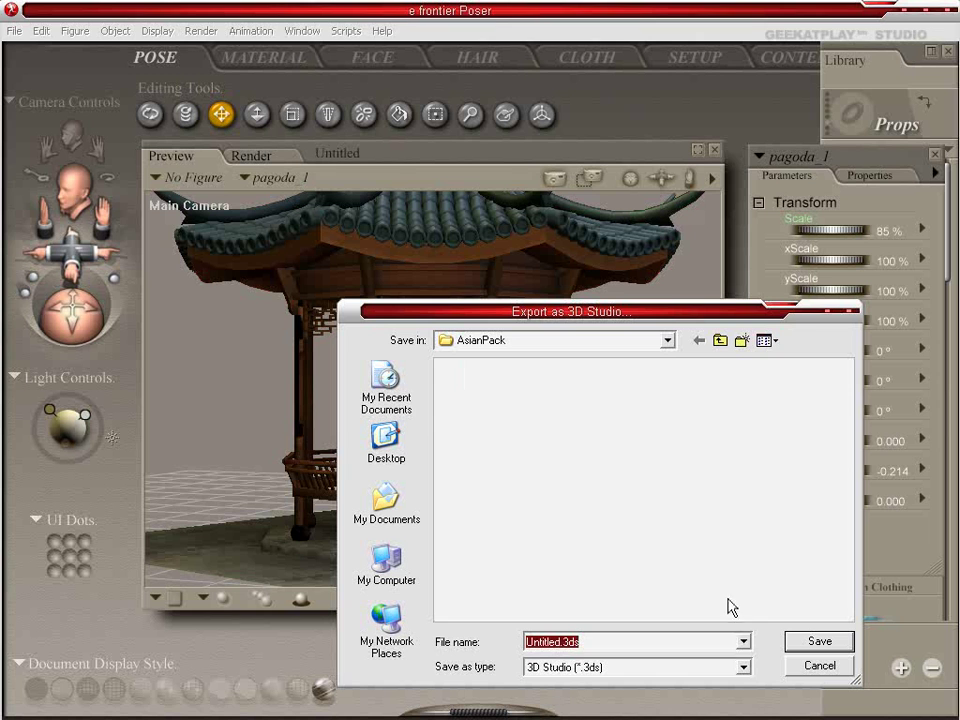
- Save the 3D Studio export to the Desktop as pagoda4Max.3ds
click(372, 448)
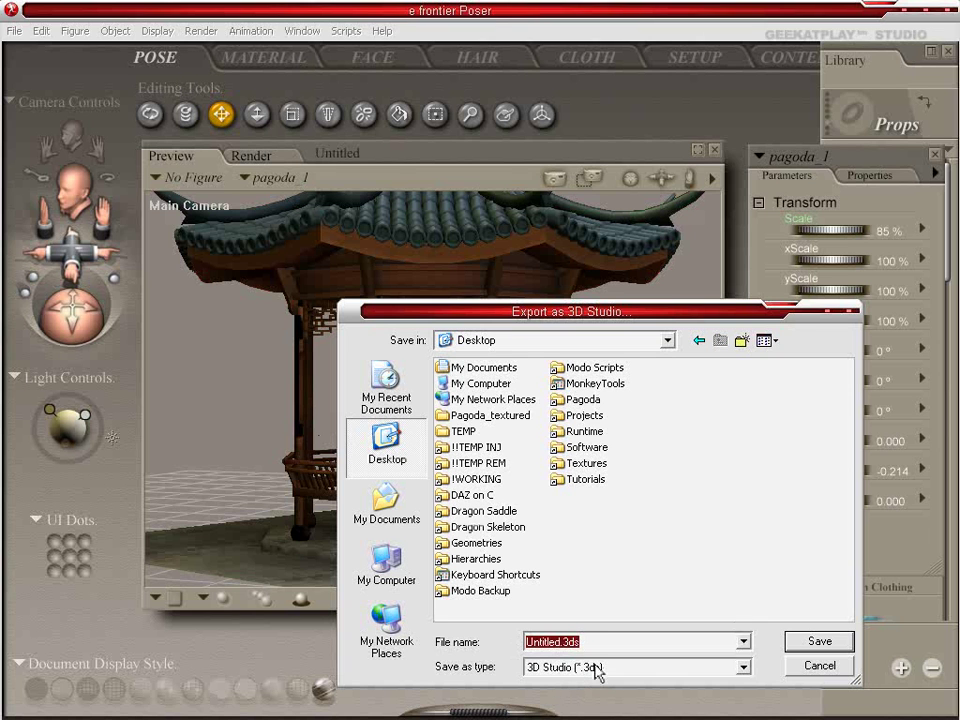
click(546, 642)
drag(537, 643, 559, 643)
double_click(548, 643)
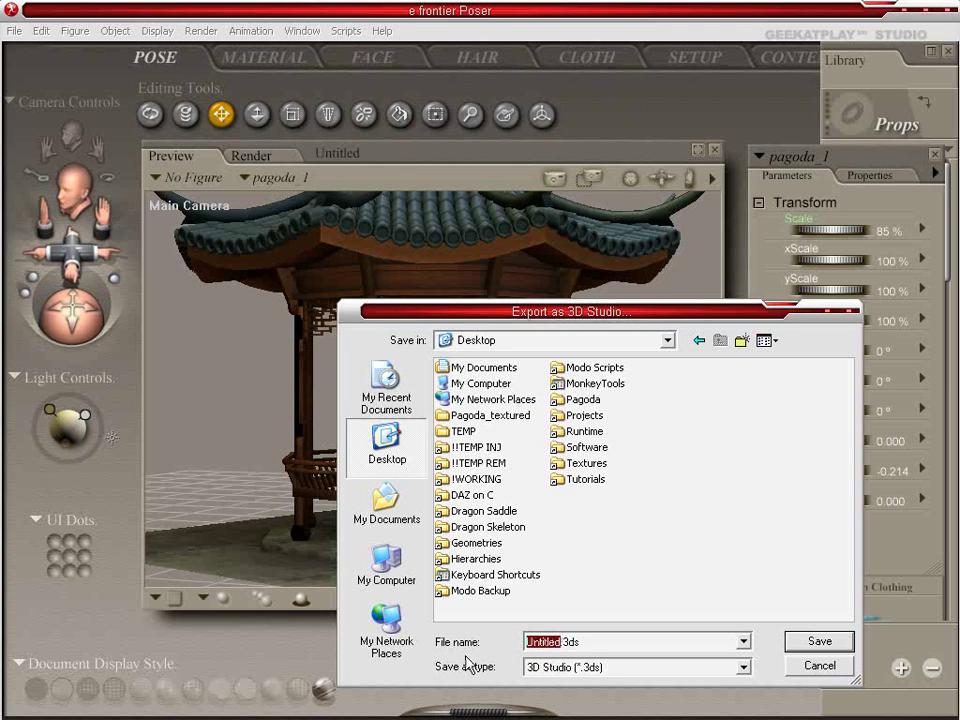
text(pagoda)
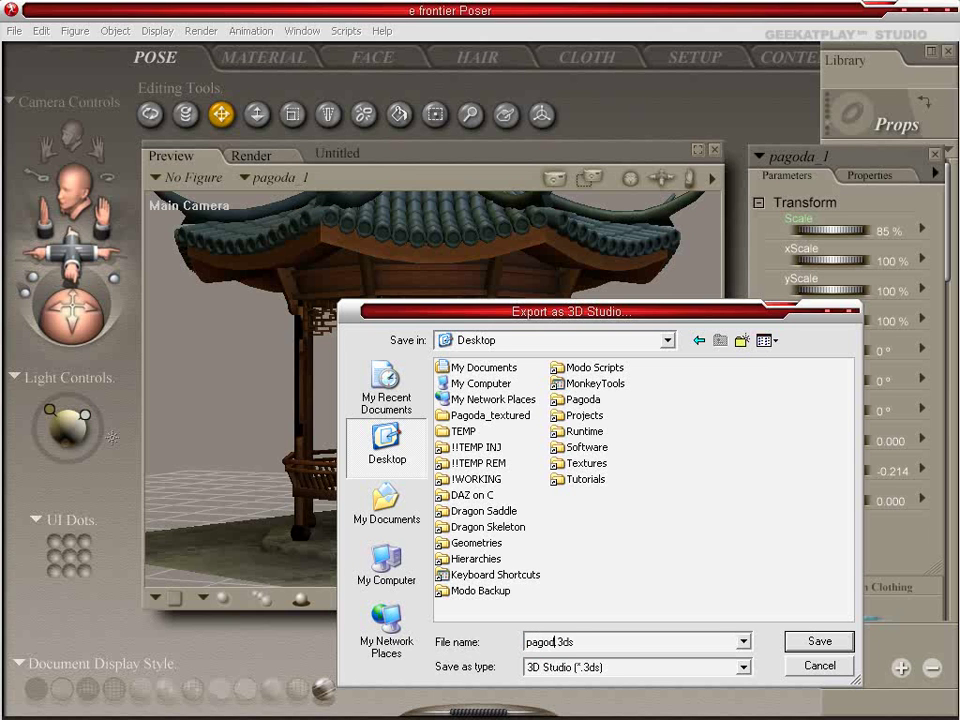
text(4Max)
key(Return)
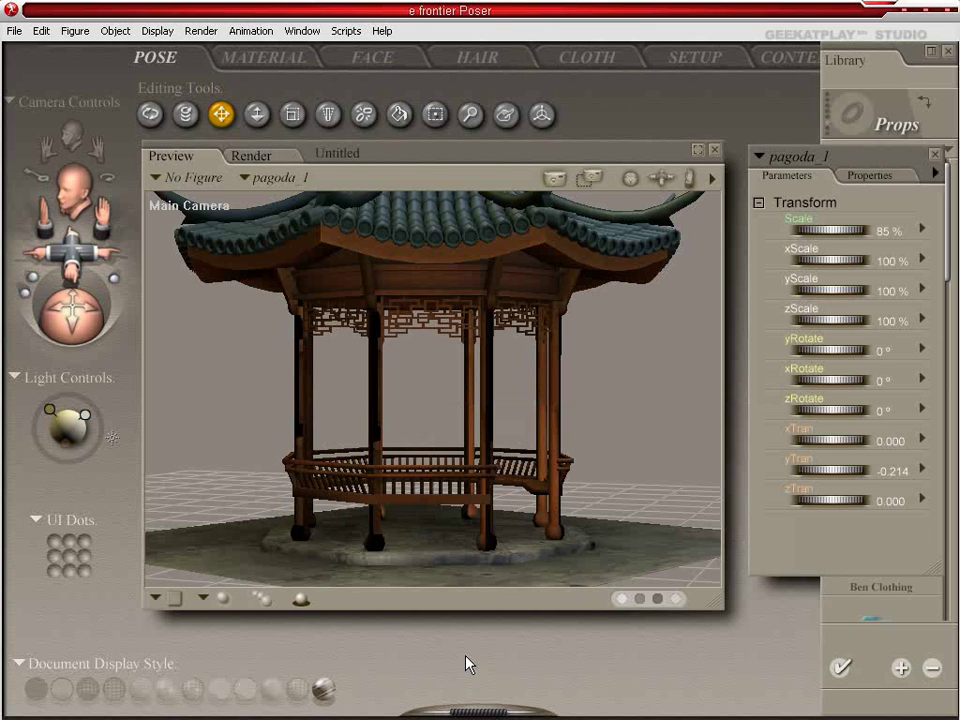